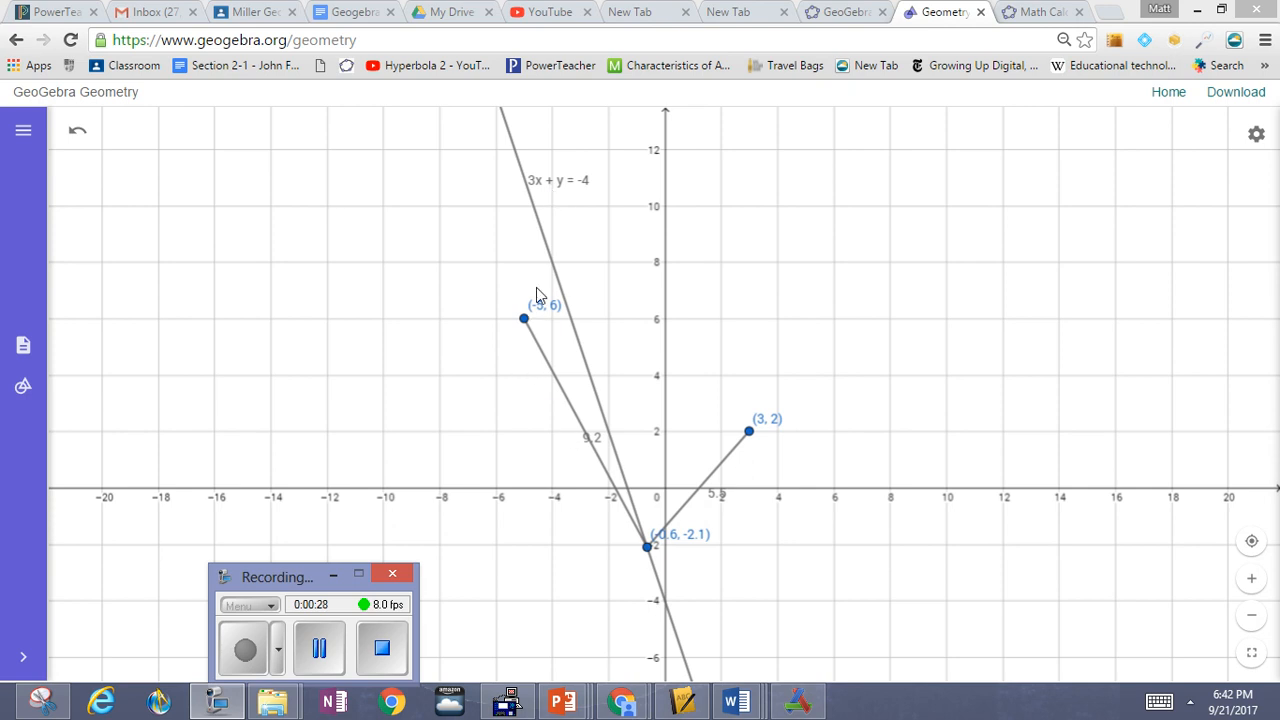
Step: Move the shared segment endpoint along the line 3x + y = -4 to (0.1, -4.3), and then to (-2, 2)
{"action": "left_click_drag", "start_coordinate": [538, 314], "coordinate": [518, 309]}
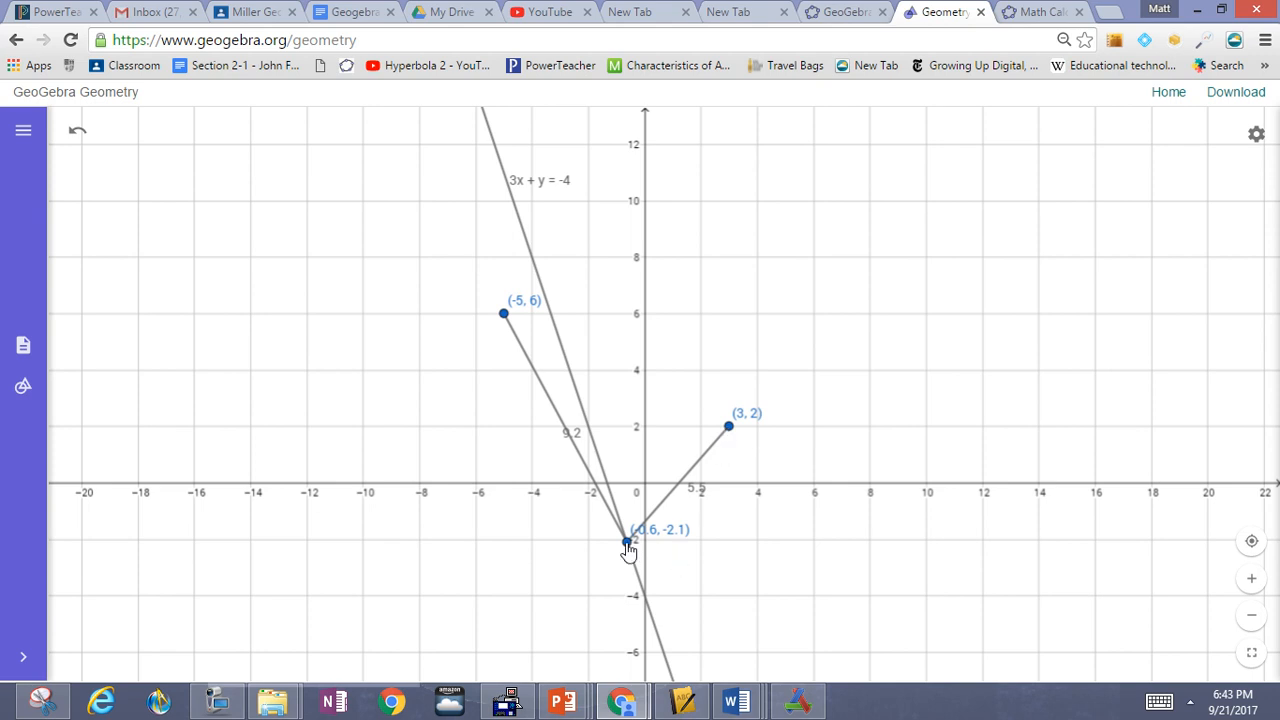
{"action": "left_click_drag", "start_coordinate": [626, 546], "coordinate": [648, 610]}
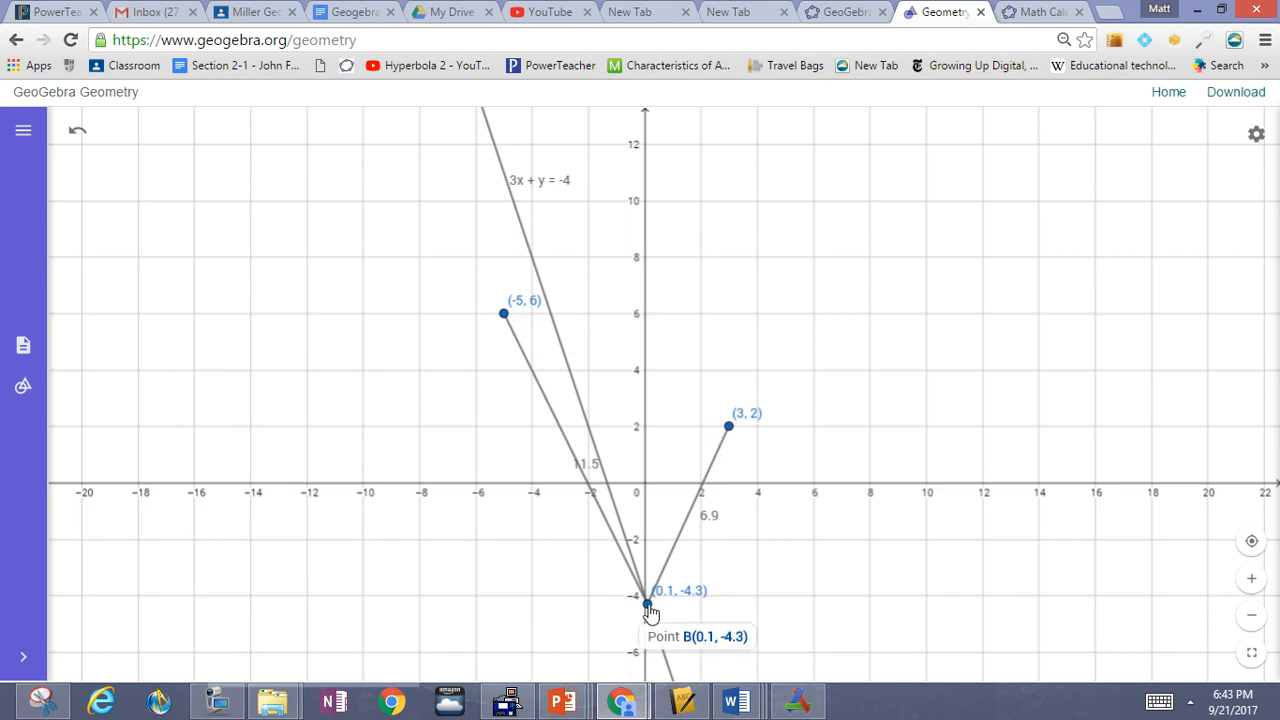
{"action": "left_click_drag", "start_coordinate": [648, 604], "coordinate": [594, 441]}
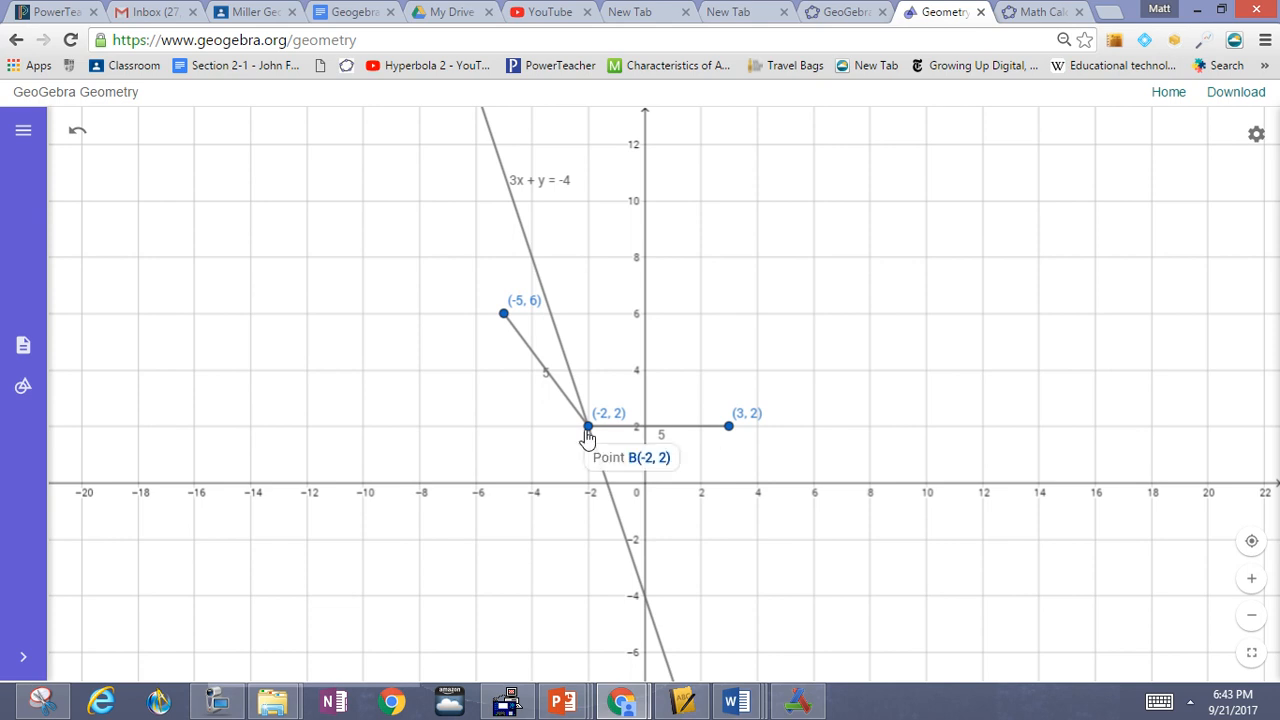
{"action": "left_click", "coordinate": [217, 705]}
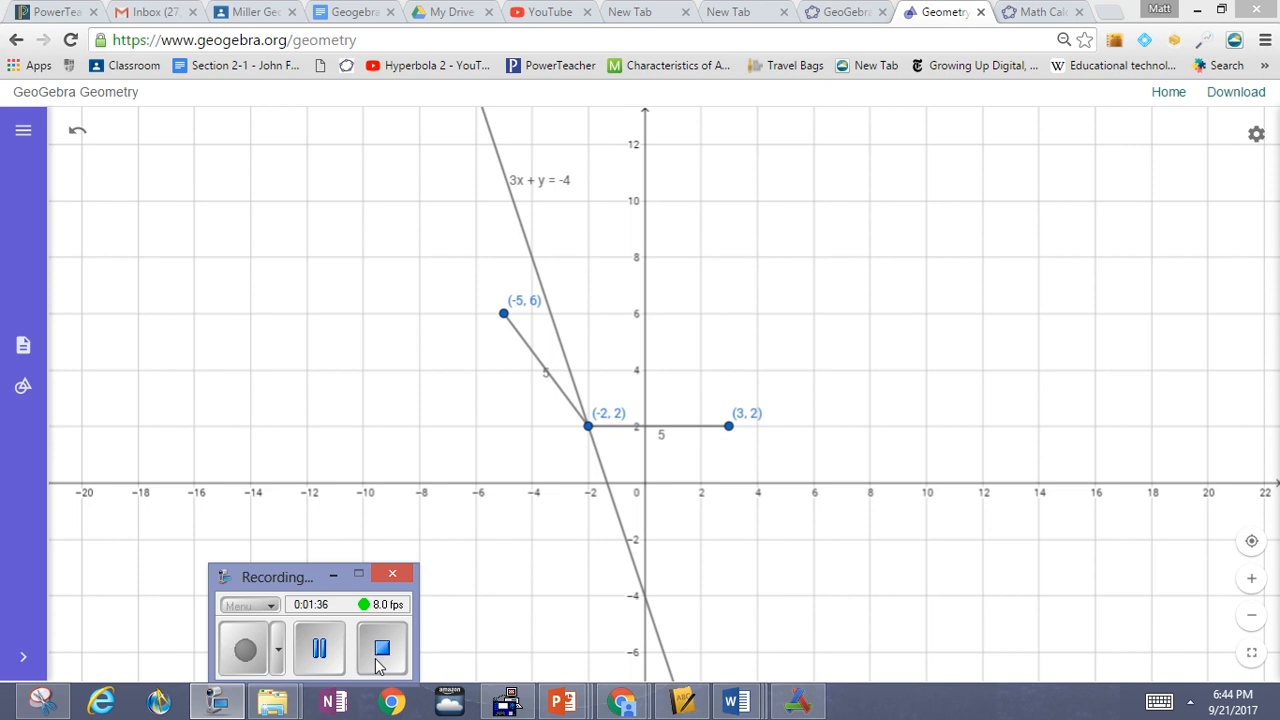
{"action": "left_click", "coordinate": [320, 648]}
{"action": "left_click", "coordinate": [250, 655]}
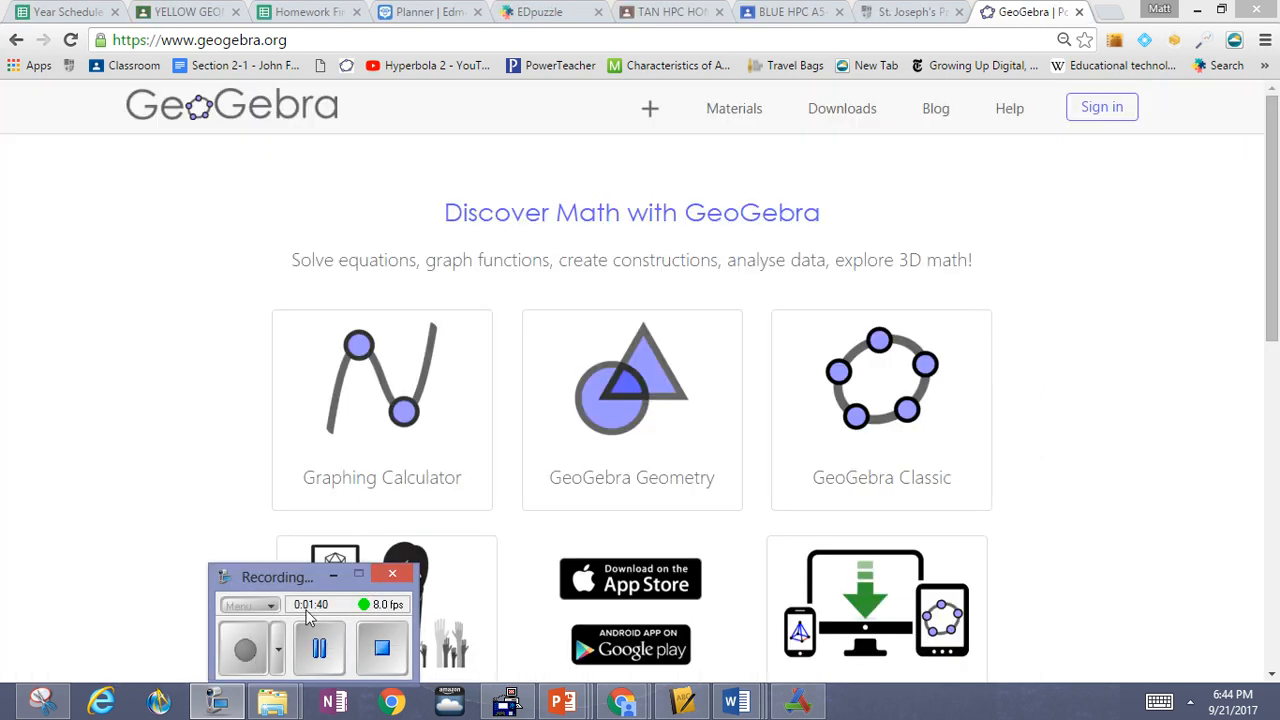
{"action": "left_click_drag", "start_coordinate": [315, 578], "coordinate": [175, 598]}
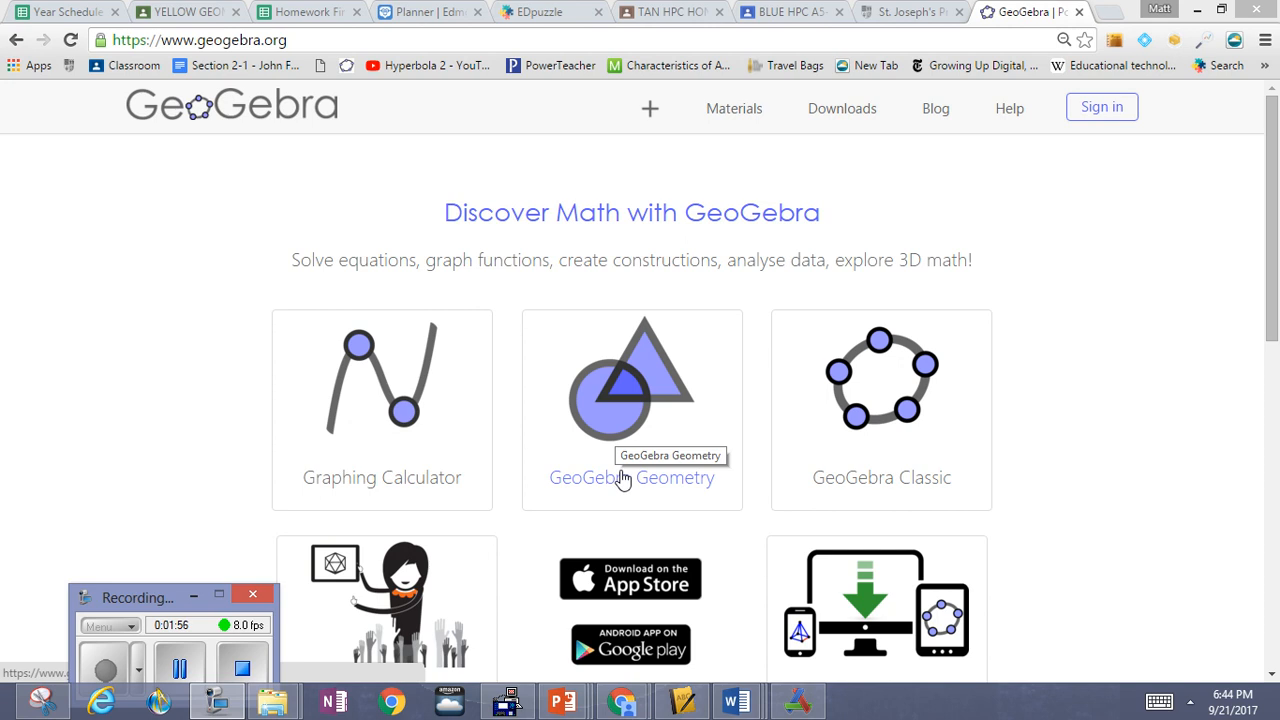
Step: Open GeoGebra Geometry and expand the basic tools to the full tool list
{"action": "left_click", "coordinate": [650, 411]}
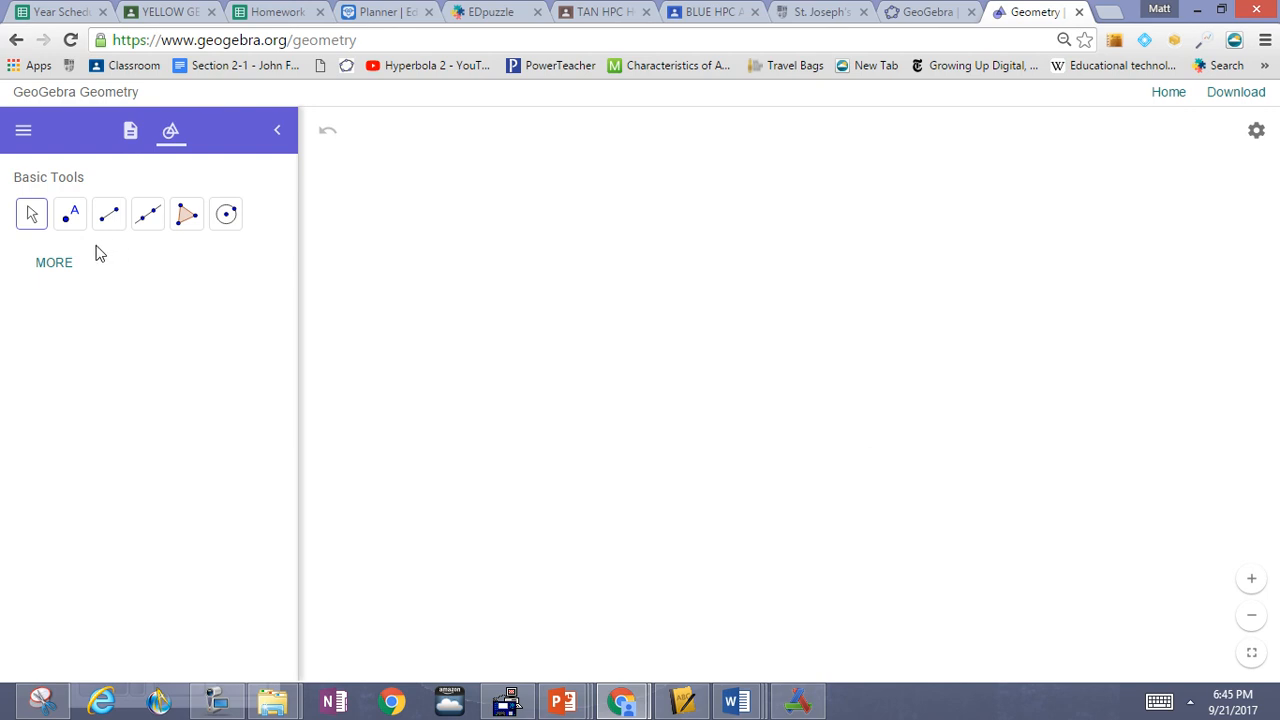
{"action": "left_click", "coordinate": [54, 264]}
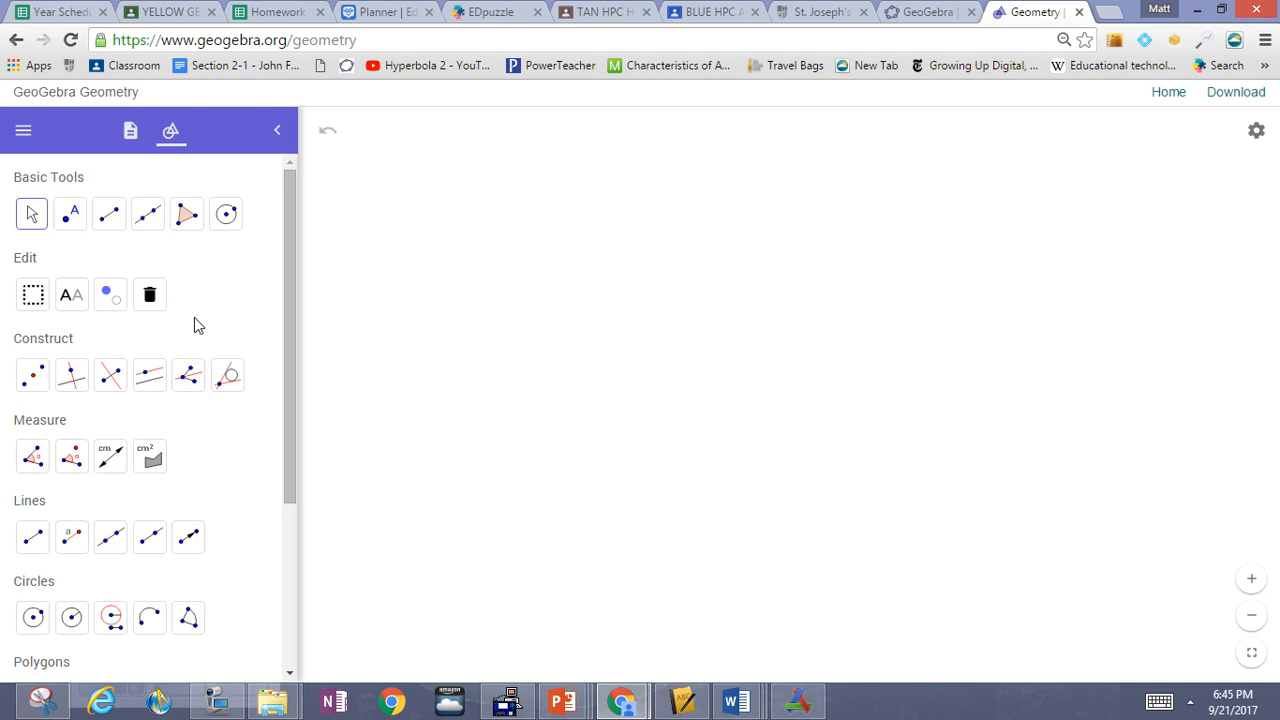
{"action": "left_click", "coordinate": [22, 135]}
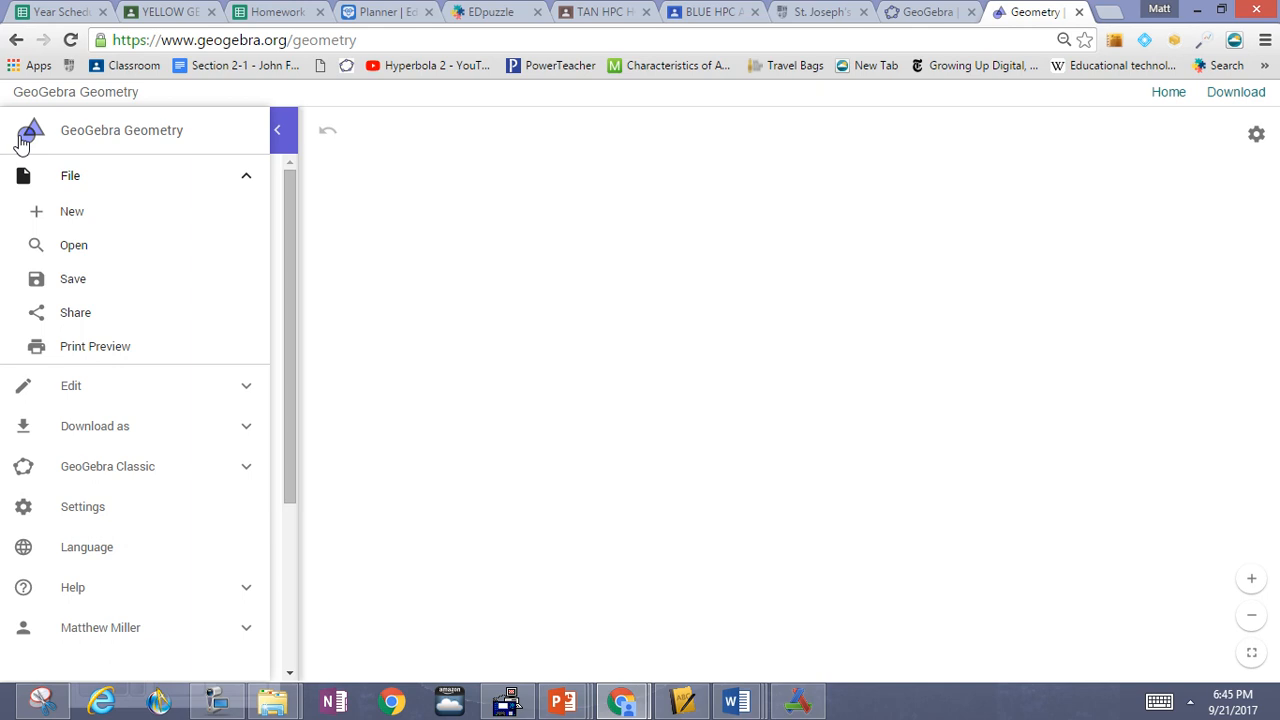
{"action": "left_click", "coordinate": [481, 375]}
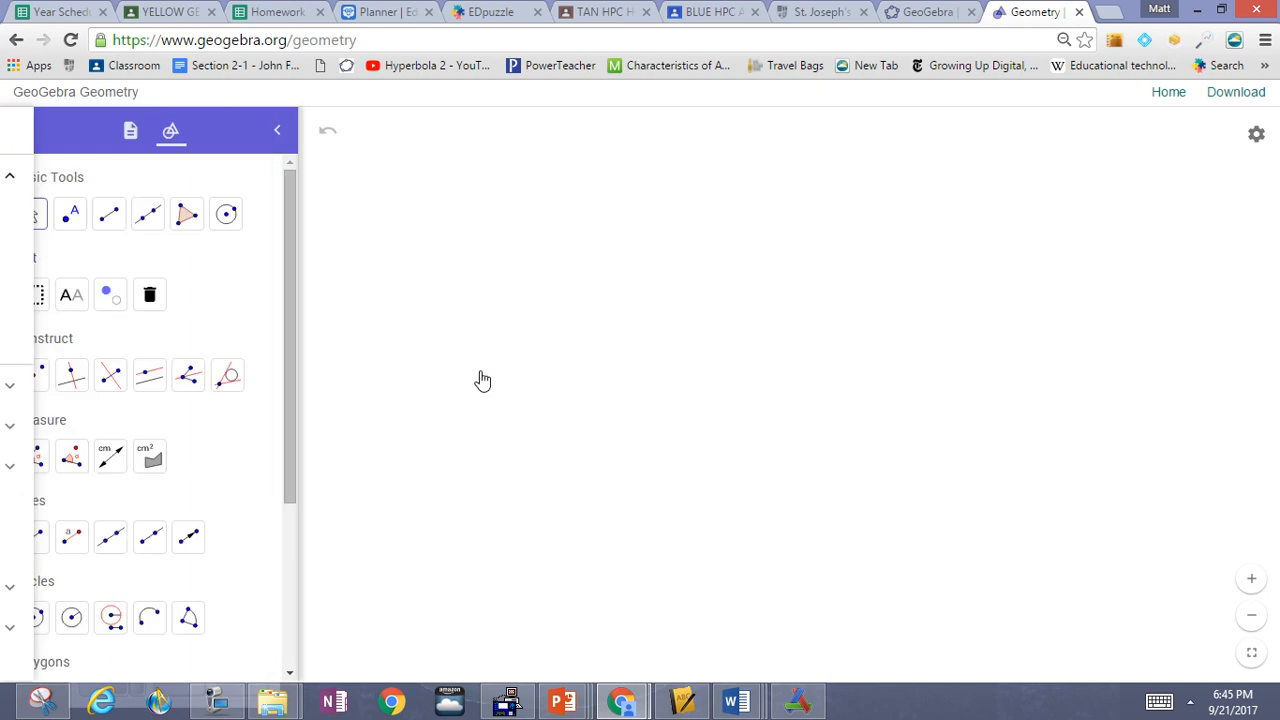
Step: Graph the line 3x + y + 4 = 0 by entering its equation
{"action": "left_click", "coordinate": [134, 138]}
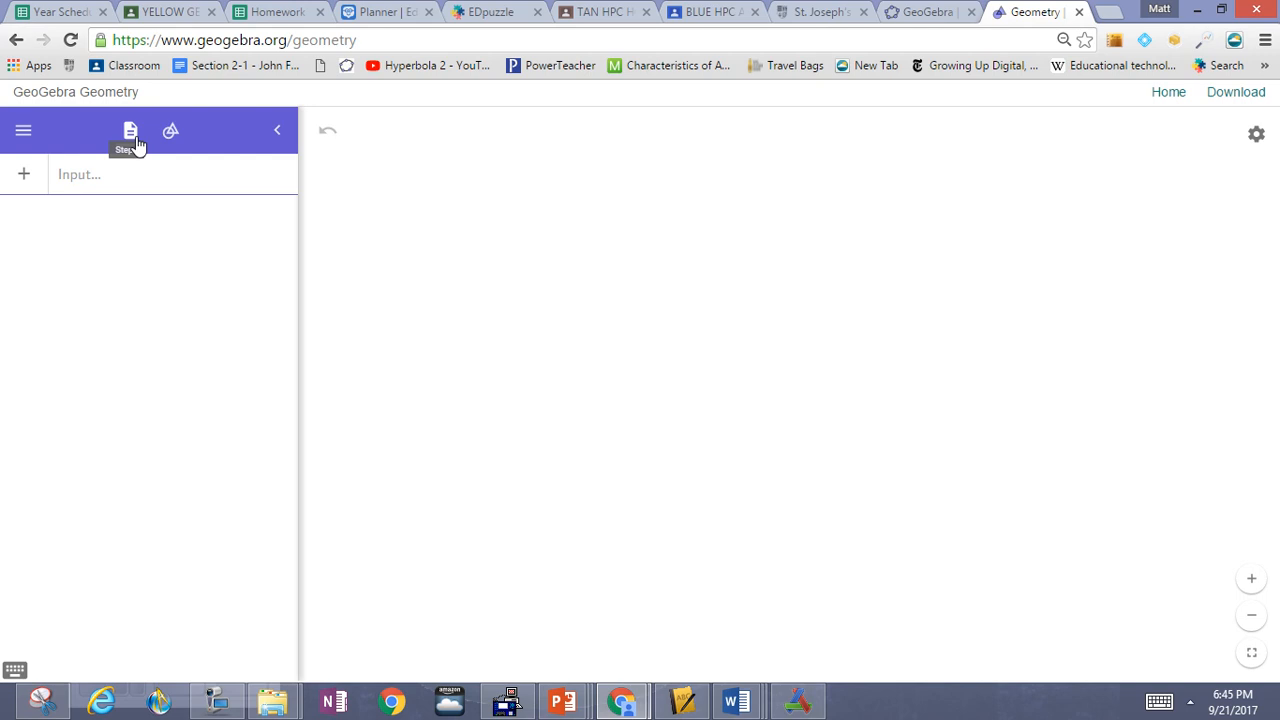
{"action": "left_click", "coordinate": [107, 188]}
{"action": "type", "text": "3x "}
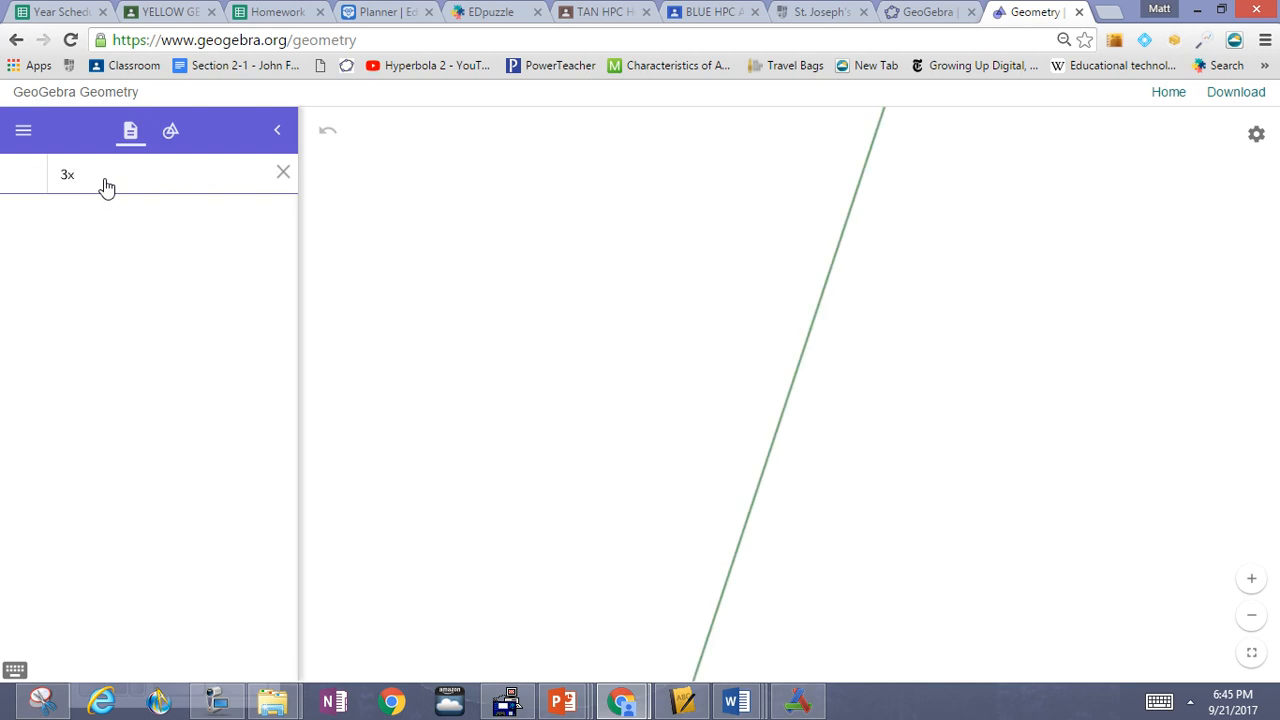
{"action": "type", "text": "+ "}
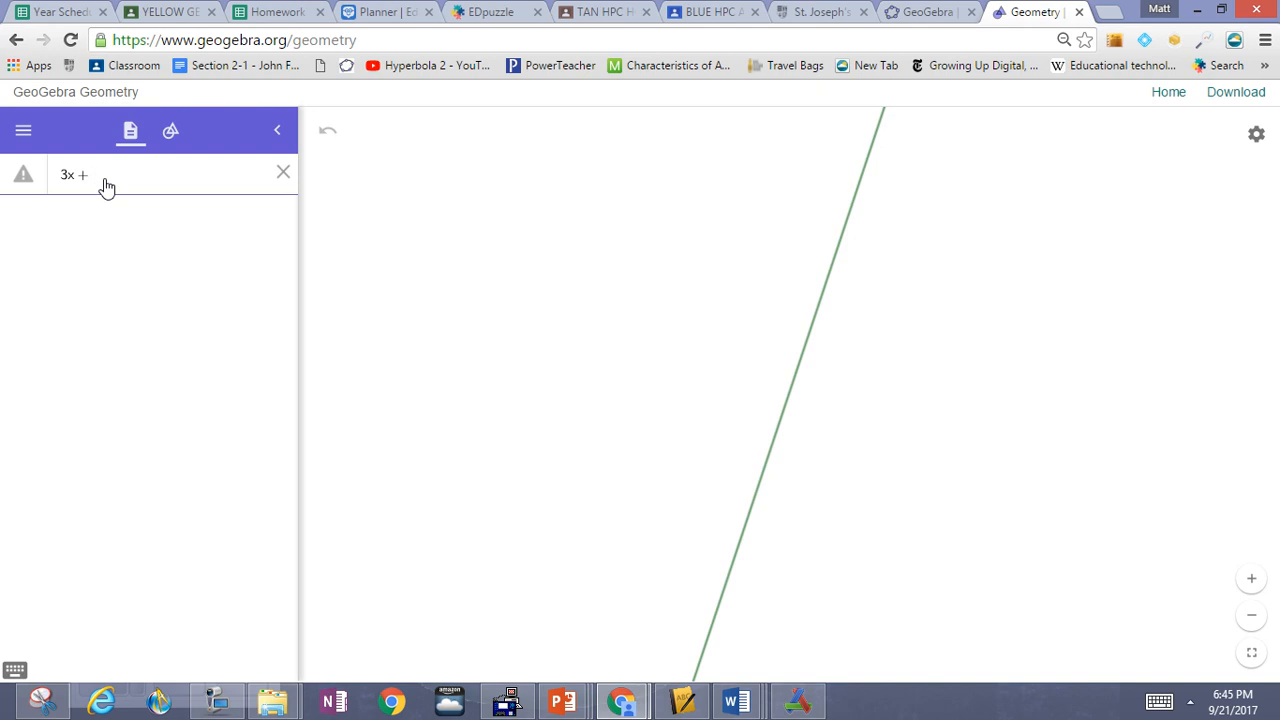
{"action": "type", "text": "y + 4 "}
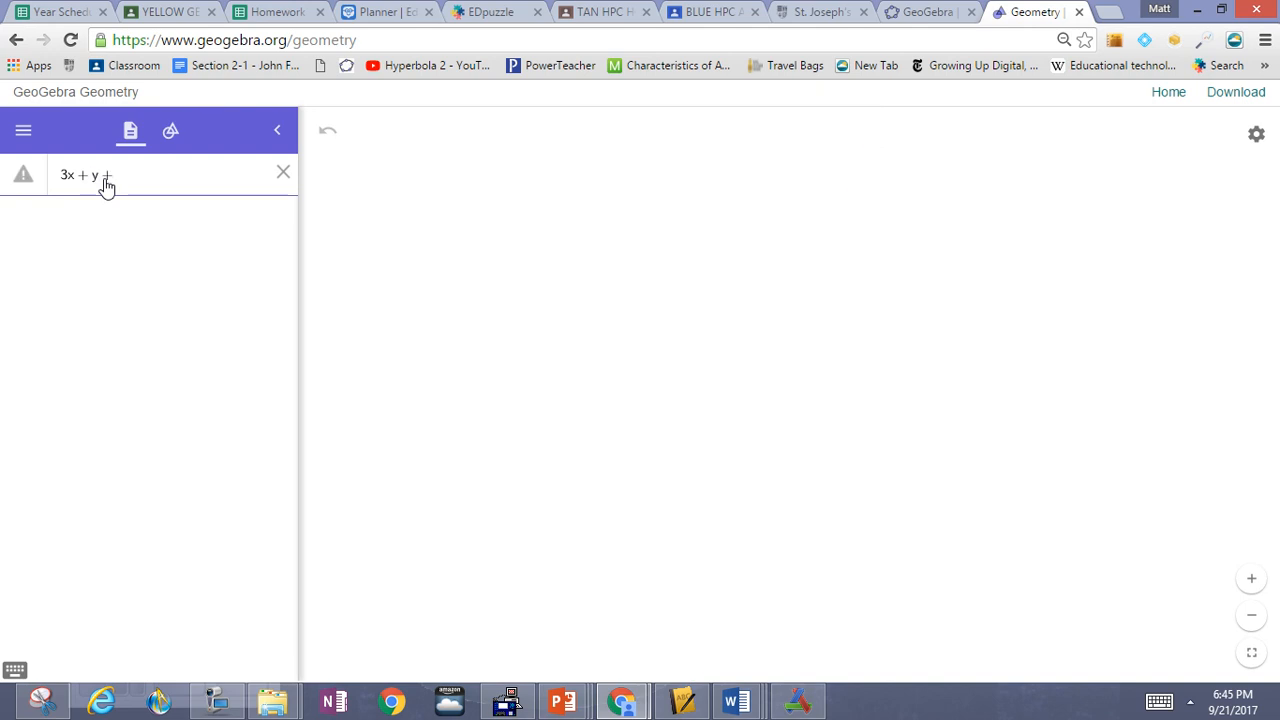
{"action": "type", "text": "= 0"}
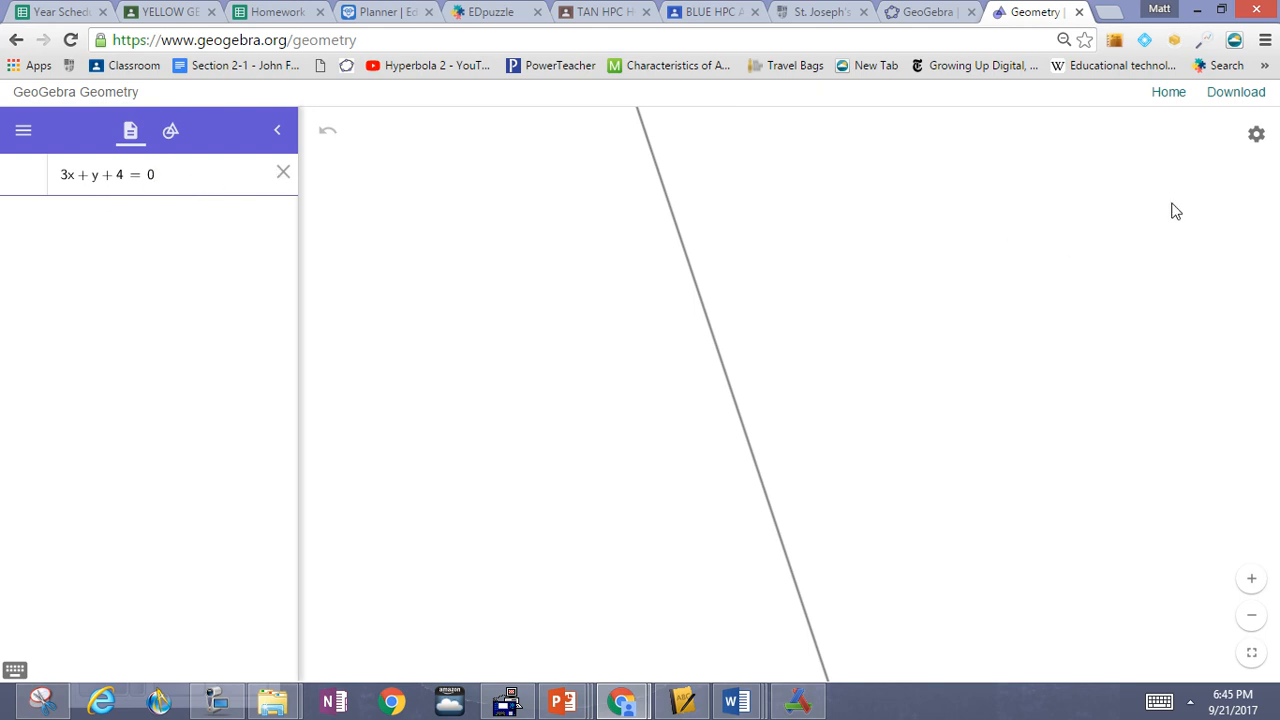
Step: Show major gridlines and the coordinate axes in the graphics view
{"action": "left_click", "coordinate": [1255, 138]}
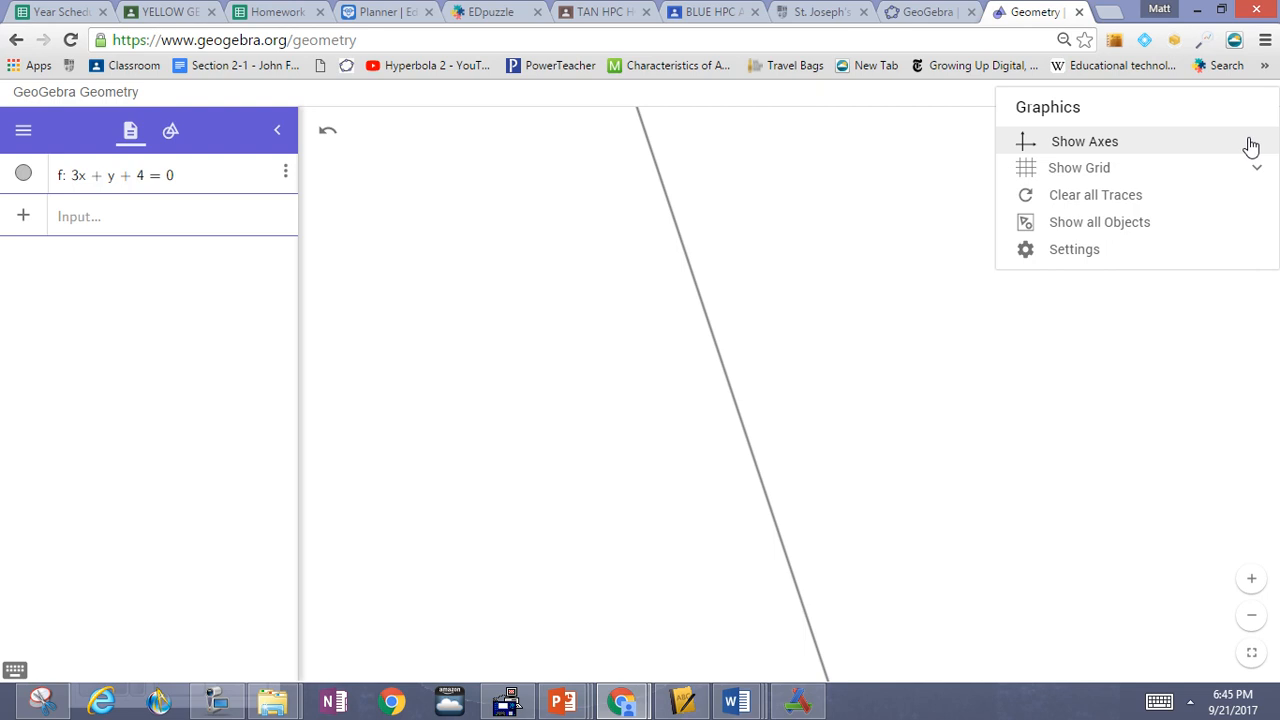
{"action": "left_click", "coordinate": [912, 178]}
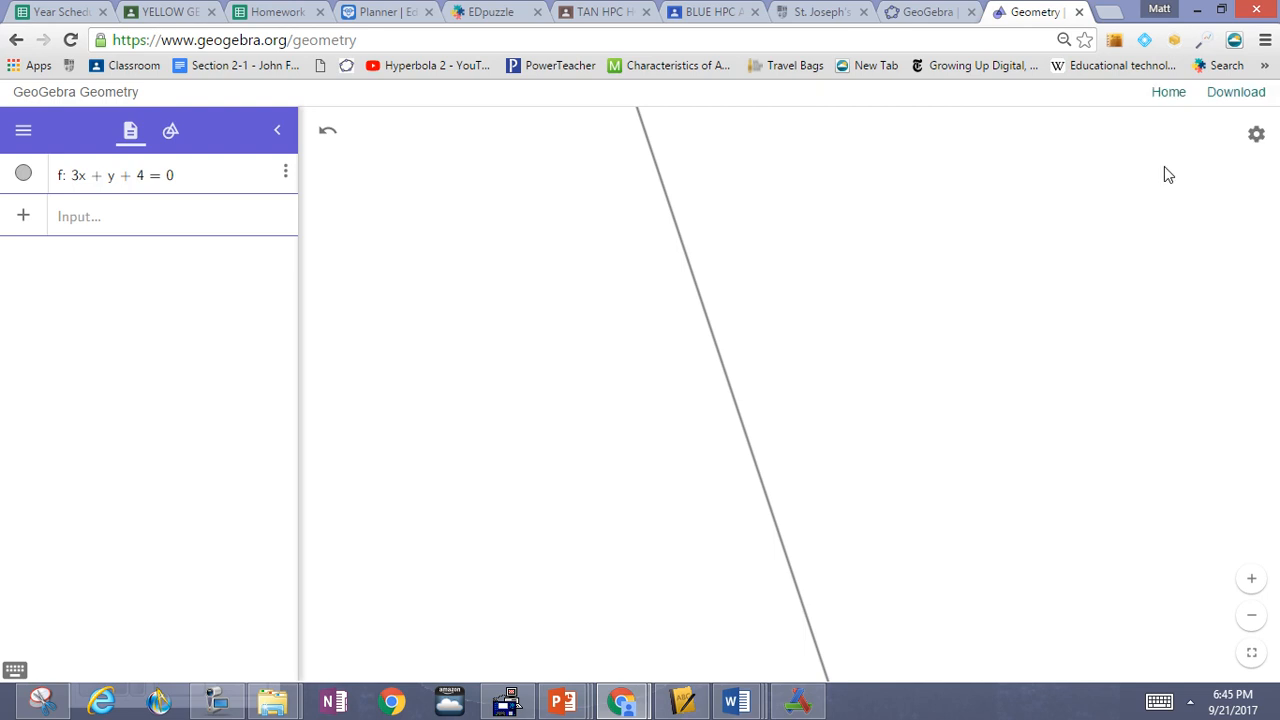
{"action": "left_click", "coordinate": [1257, 140]}
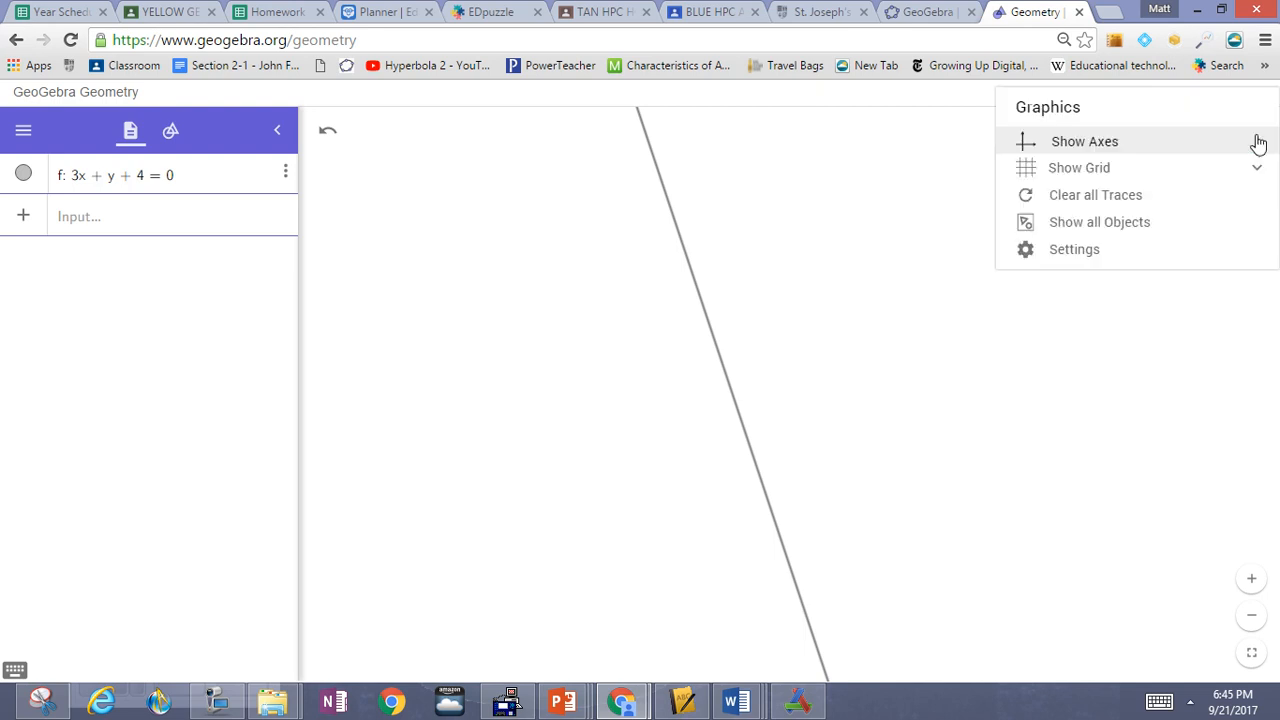
{"action": "left_click", "coordinate": [1126, 176]}
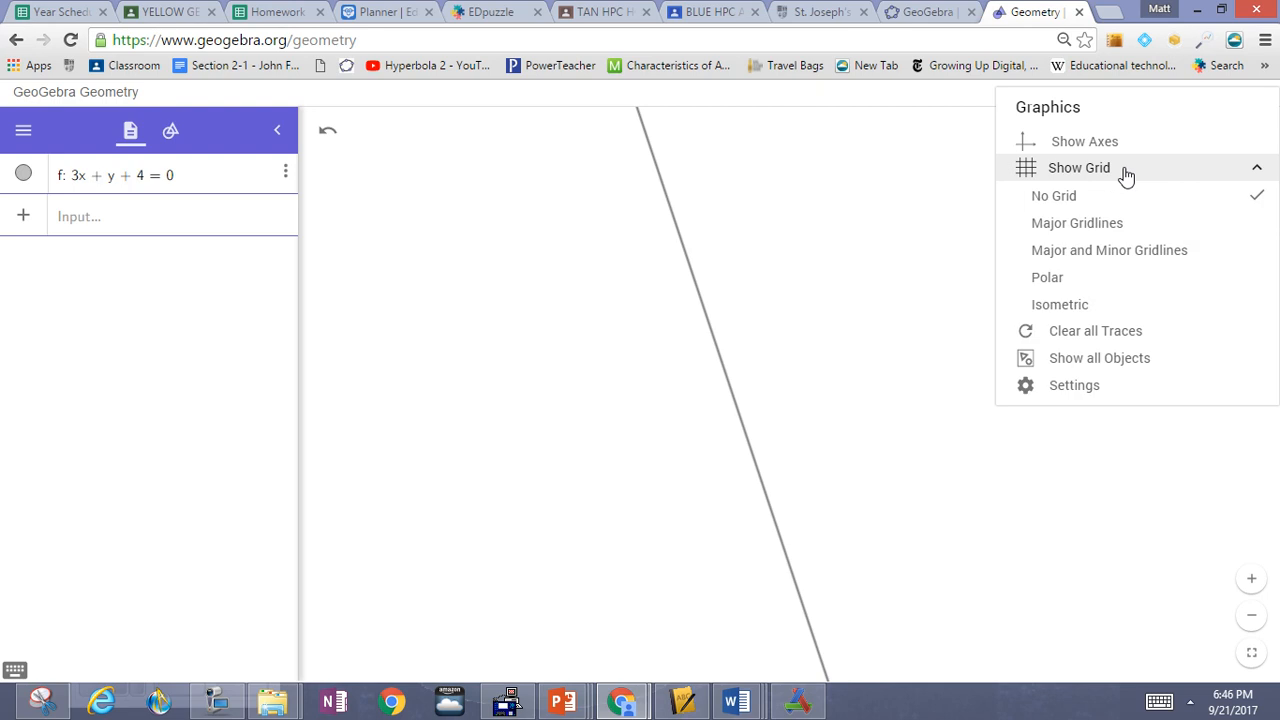
{"action": "left_click", "coordinate": [1076, 224]}
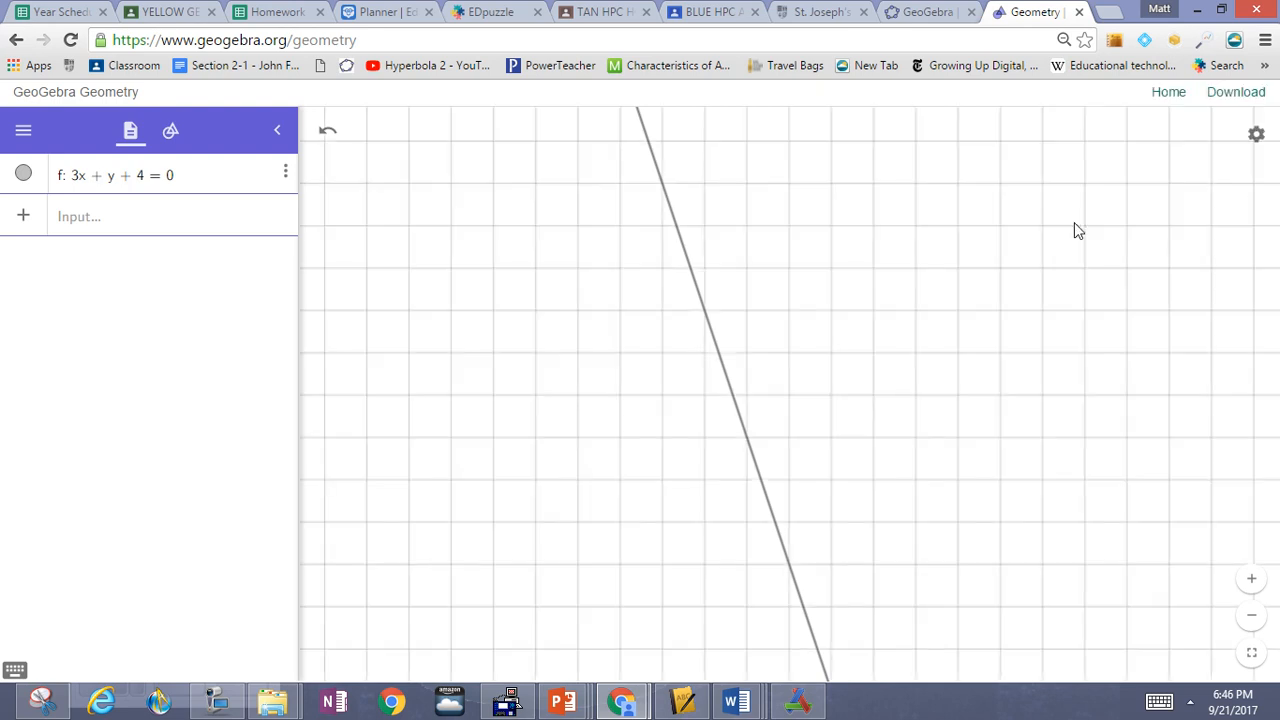
{"action": "left_click", "coordinate": [1251, 140]}
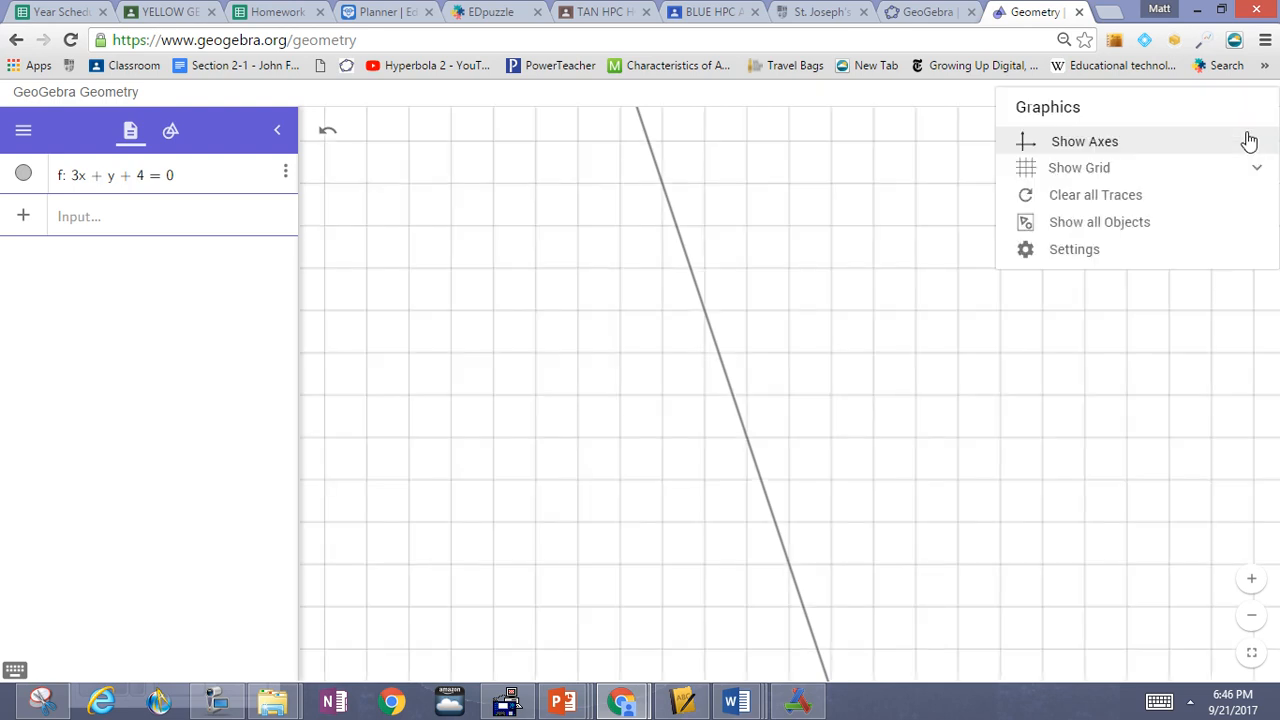
{"action": "left_click", "coordinate": [1104, 150]}
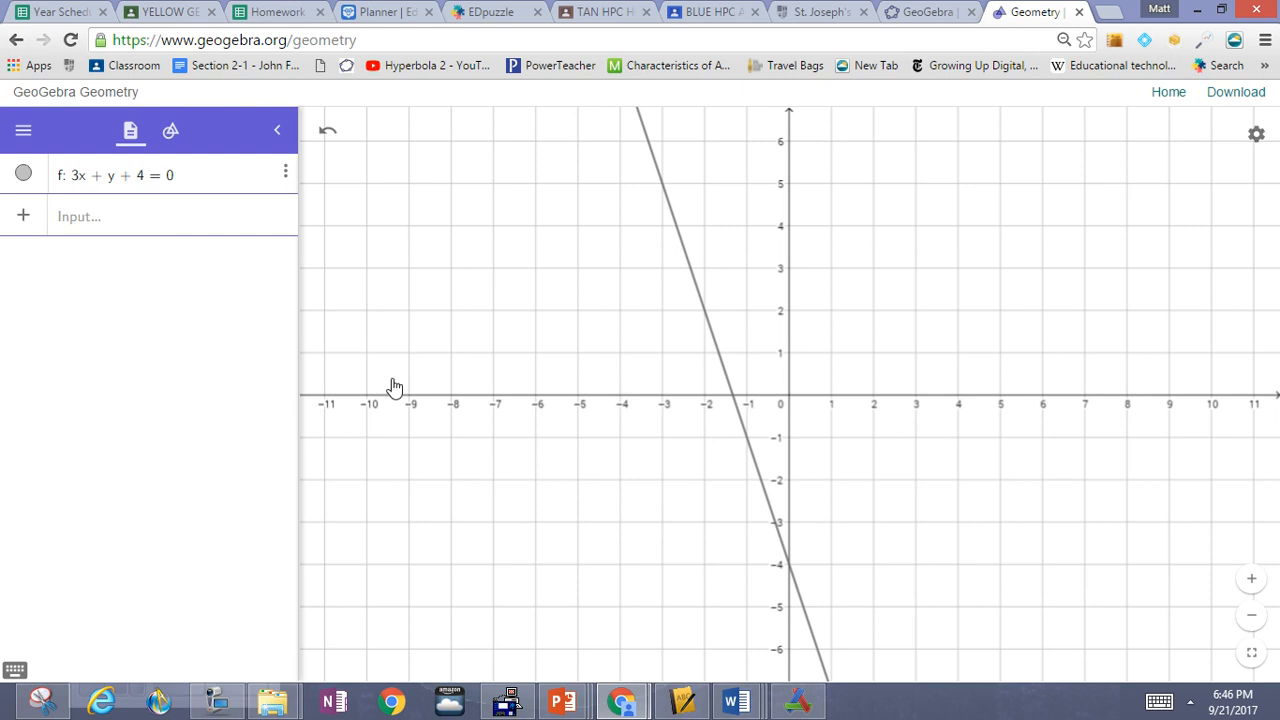
Step: Place a point on the graphed line at about (-2.5, 3.6)
{"action": "left_click", "coordinate": [170, 140]}
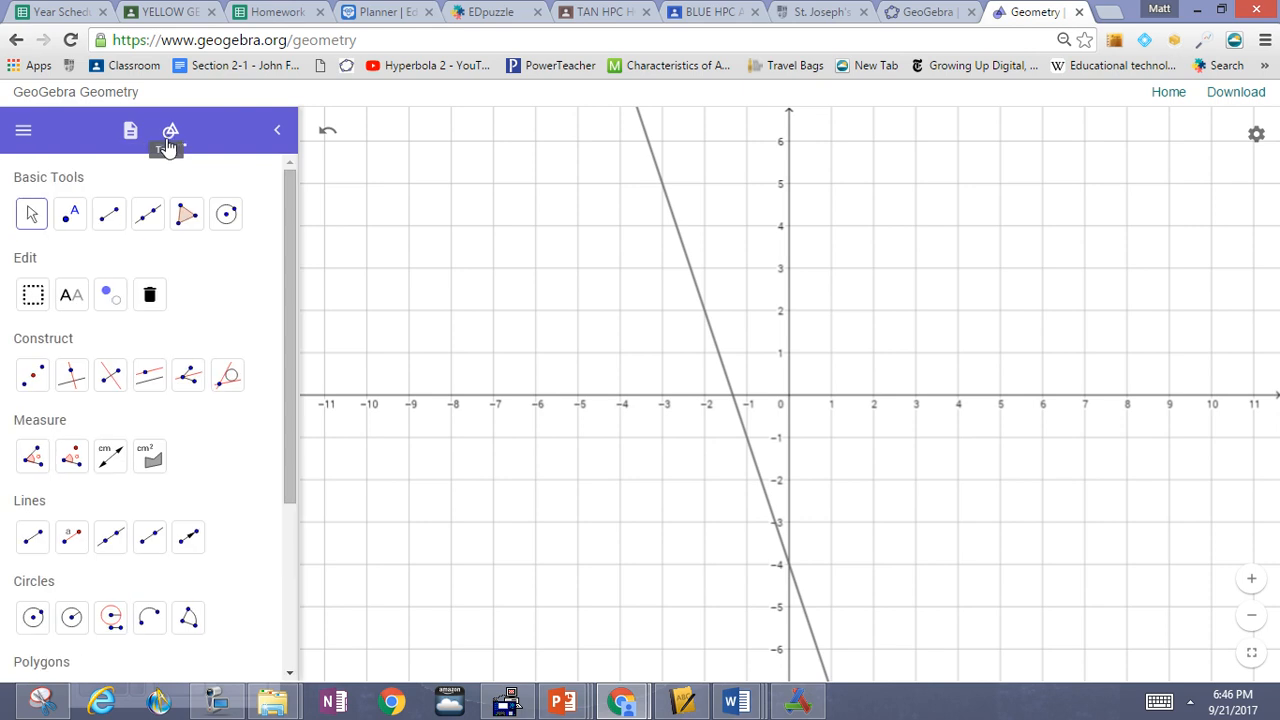
{"action": "left_click", "coordinate": [65, 222]}
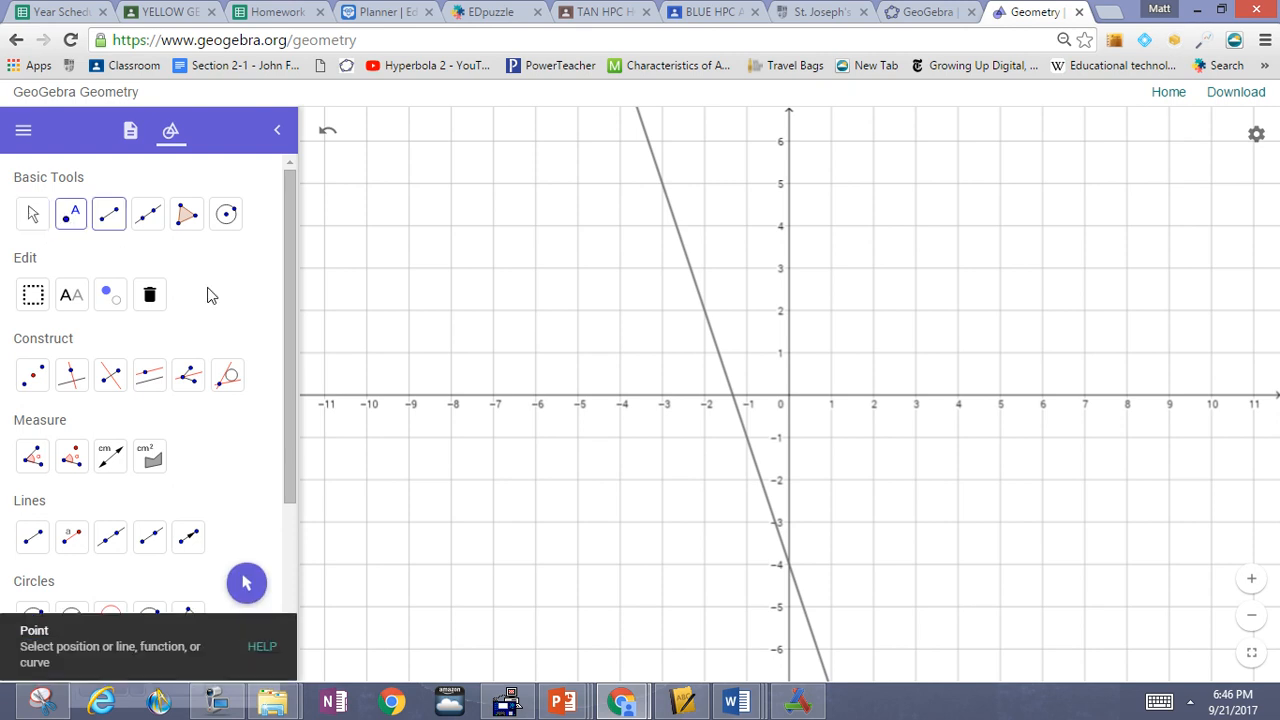
{"action": "left_click", "coordinate": [681, 243]}
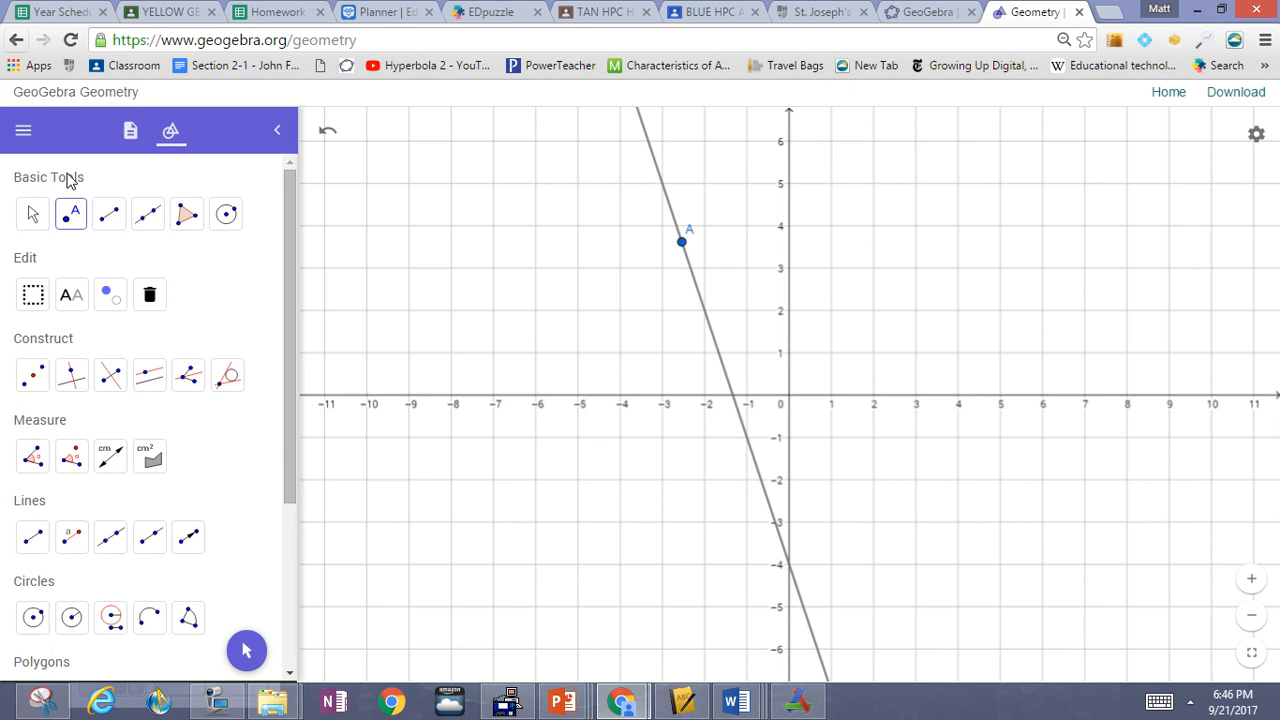
Step: Slide the point along the line to about (-3, 5), and undo that move
{"action": "left_click", "coordinate": [32, 216]}
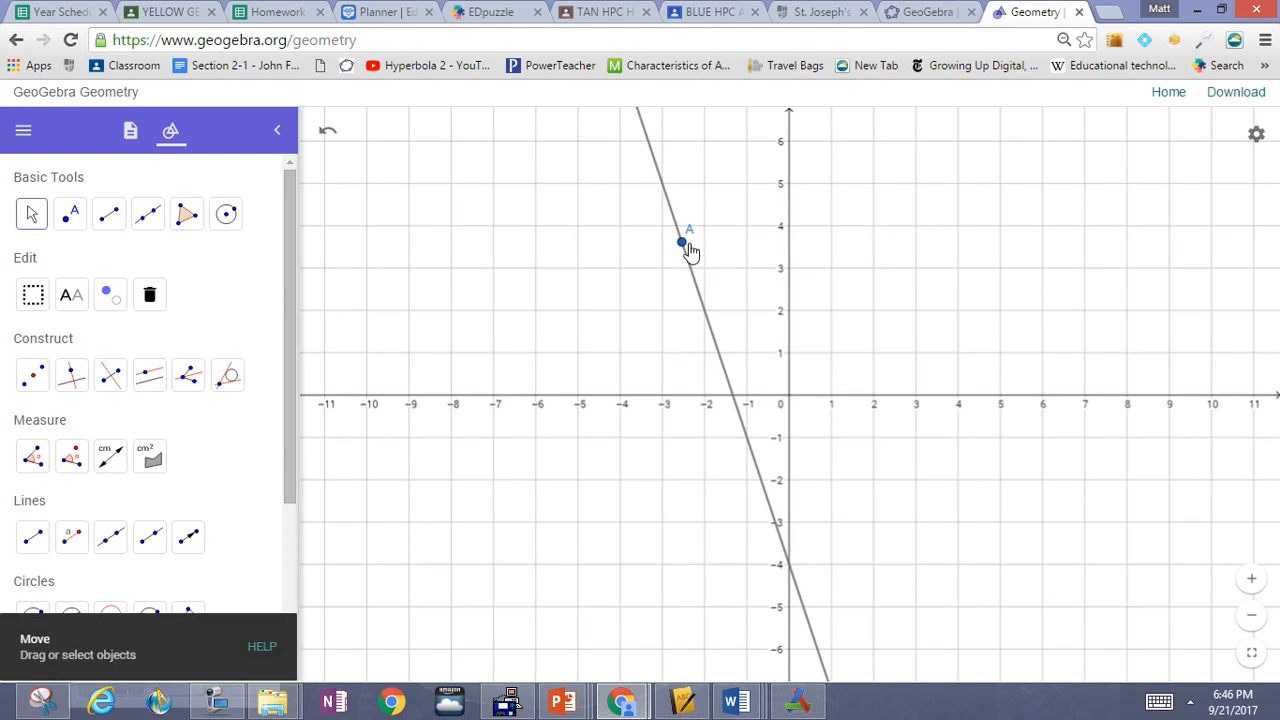
{"action": "left_click_drag", "start_coordinate": [685, 251], "coordinate": [623, 205]}
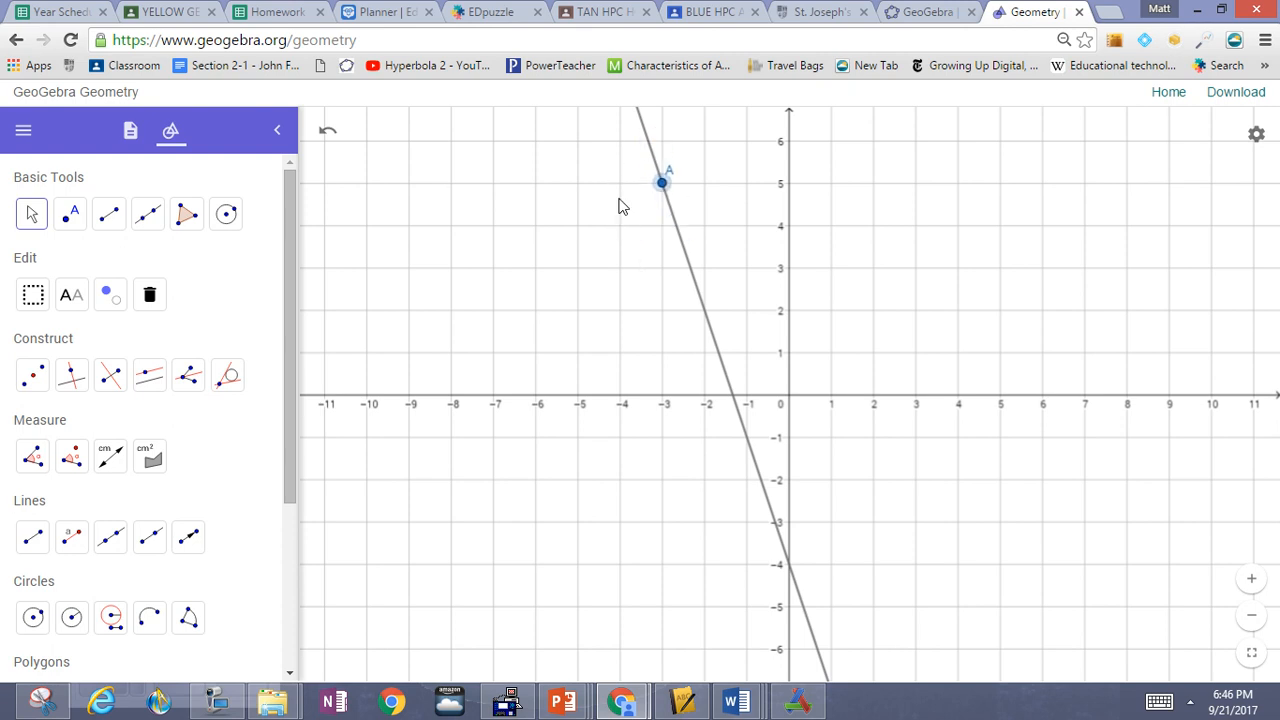
{"action": "left_click", "coordinate": [328, 136]}
{"action": "left_click", "coordinate": [328, 136]}
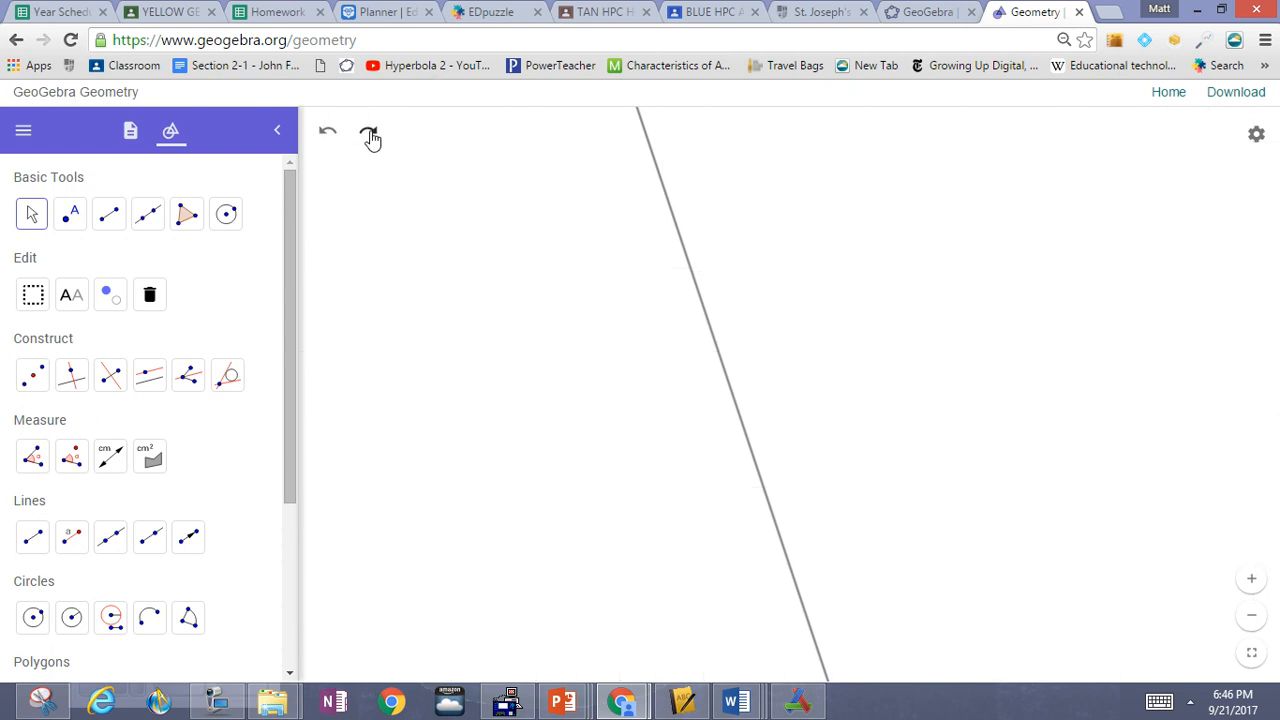
{"action": "left_click", "coordinate": [369, 134]}
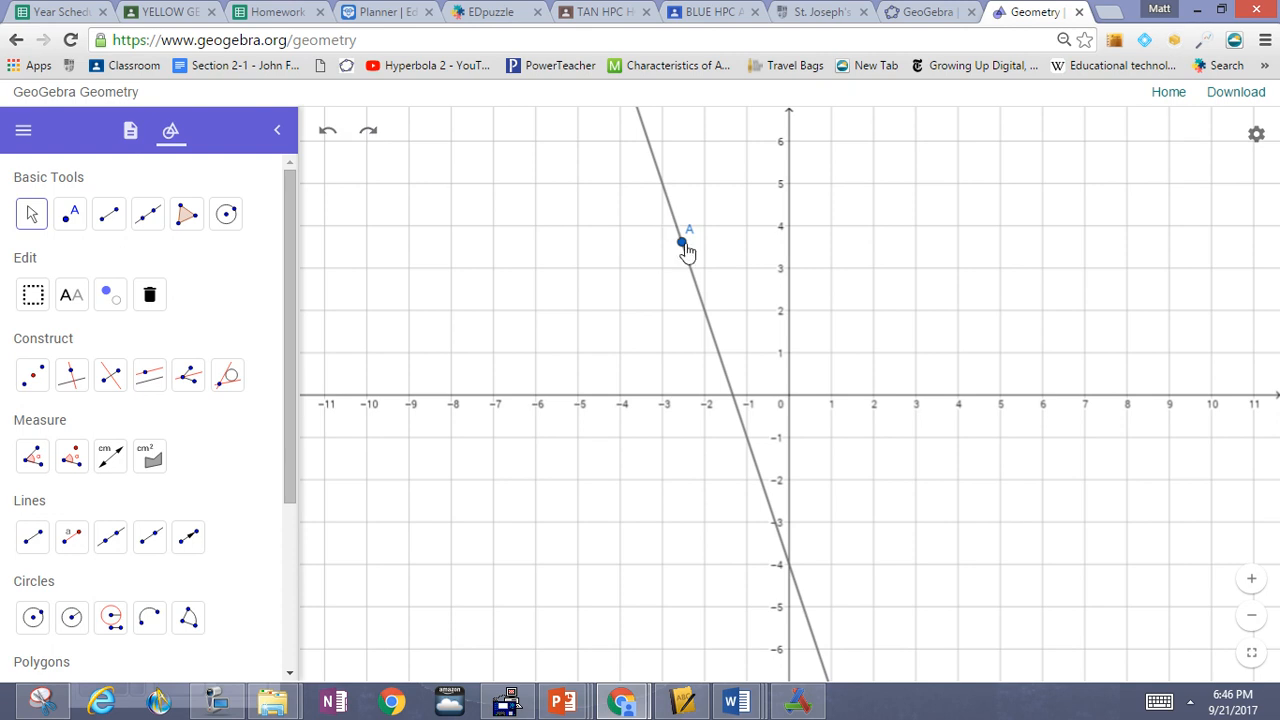
{"action": "right_click", "coordinate": [684, 246]}
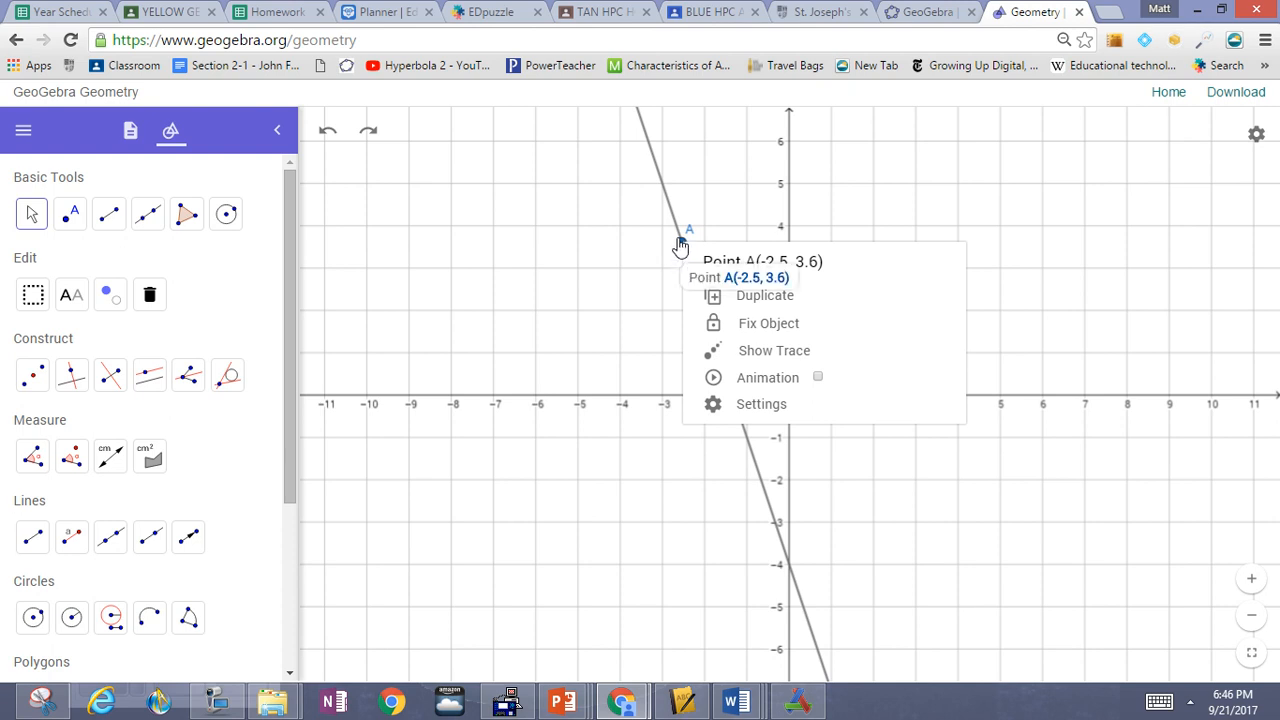
{"action": "left_click", "coordinate": [681, 243]}
{"action": "left_click", "coordinate": [681, 244]}
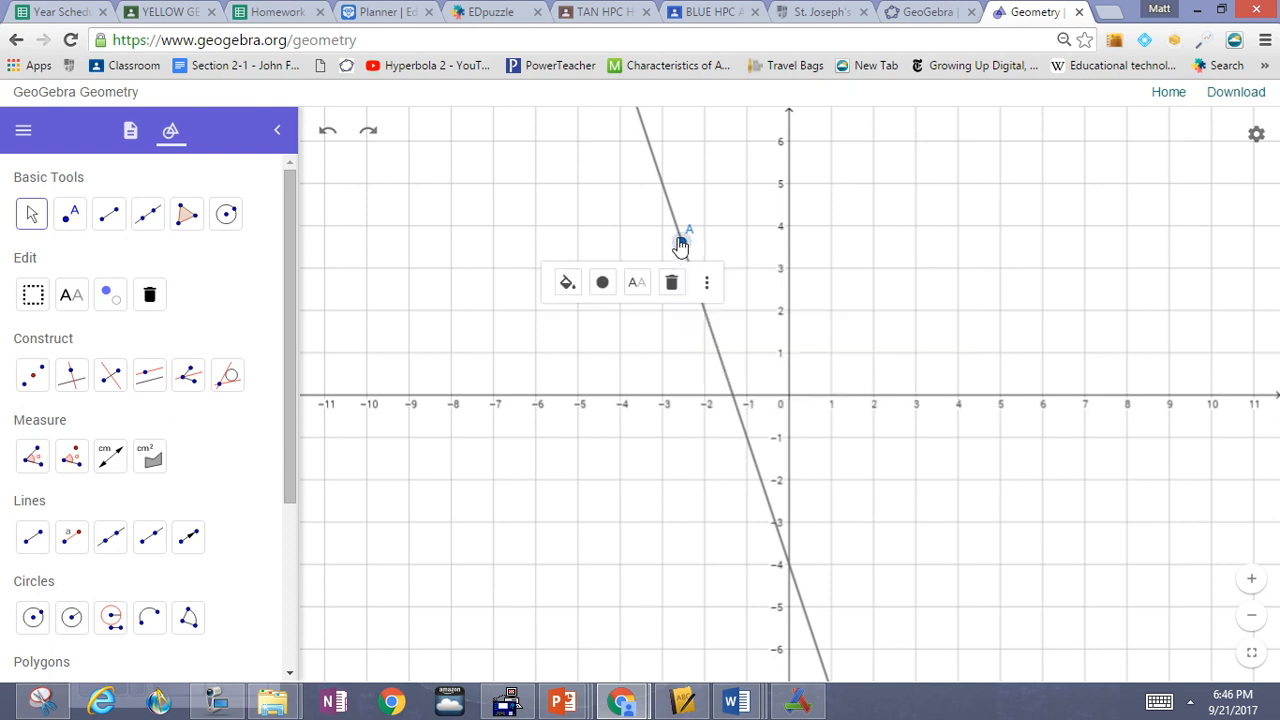
{"action": "right_click", "coordinate": [679, 245]}
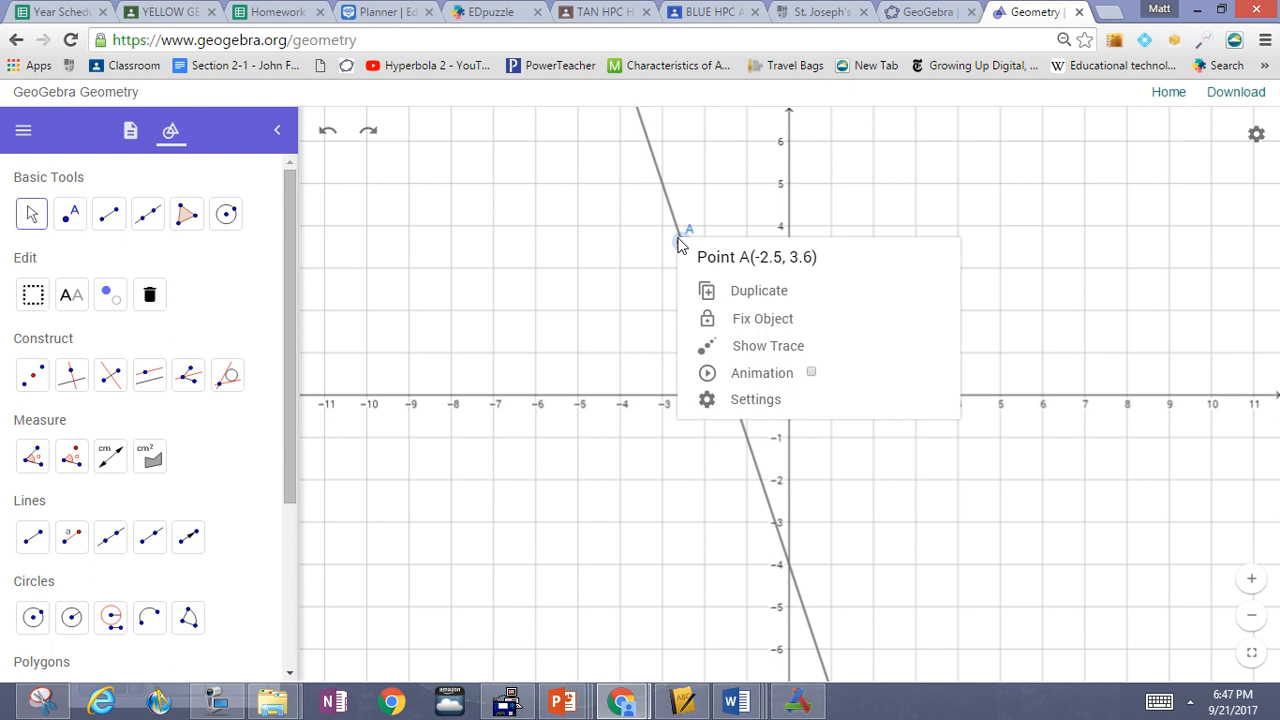
{"action": "left_click", "coordinate": [651, 243]}
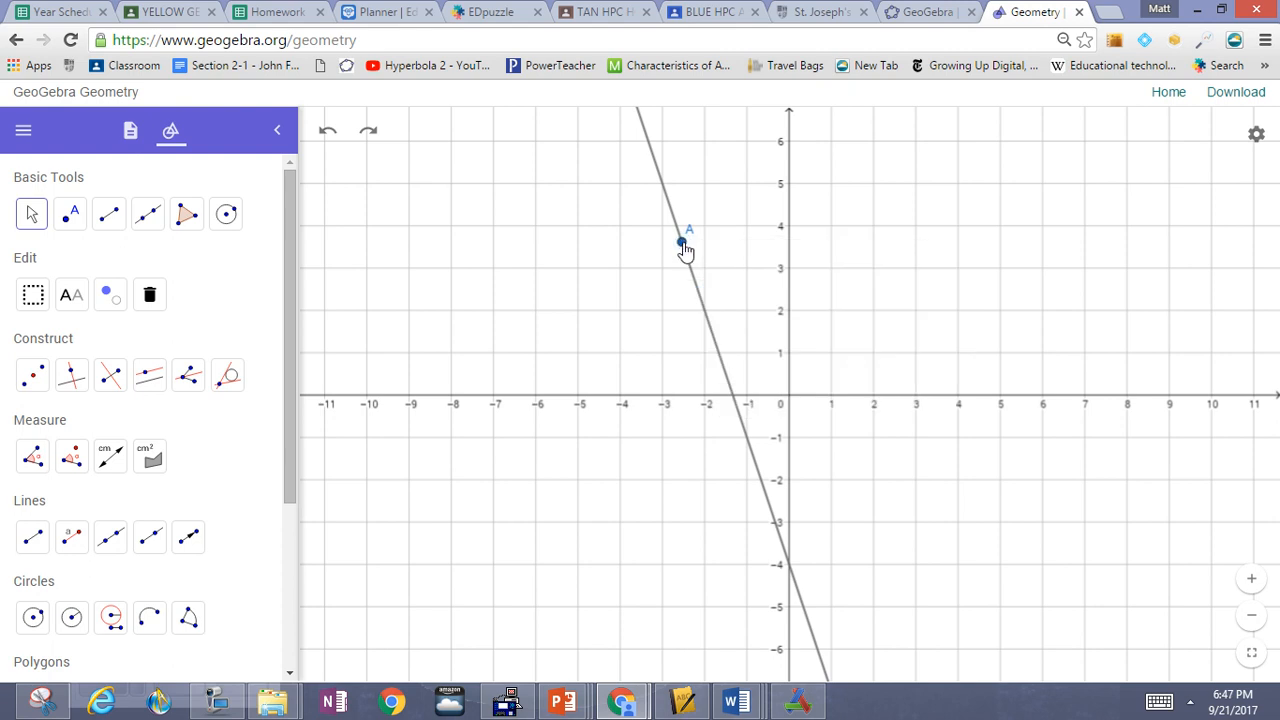
{"action": "left_click", "coordinate": [682, 244]}
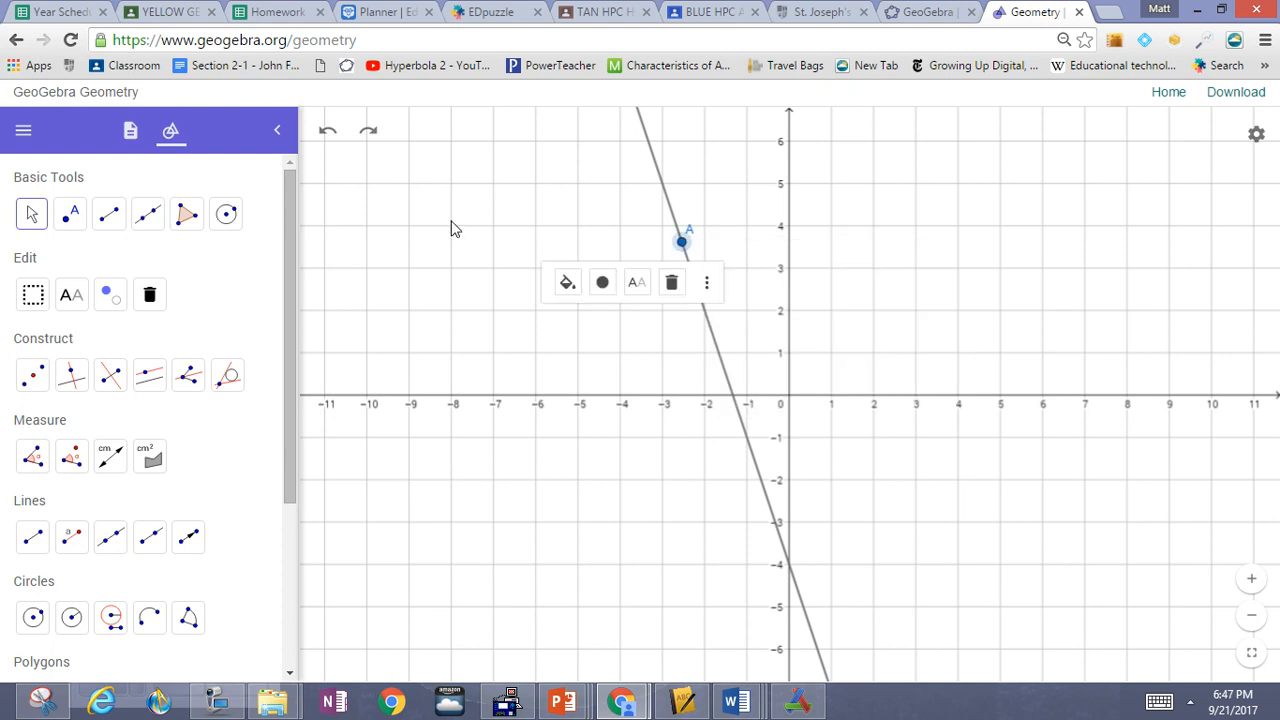
{"action": "left_click", "coordinate": [24, 133]}
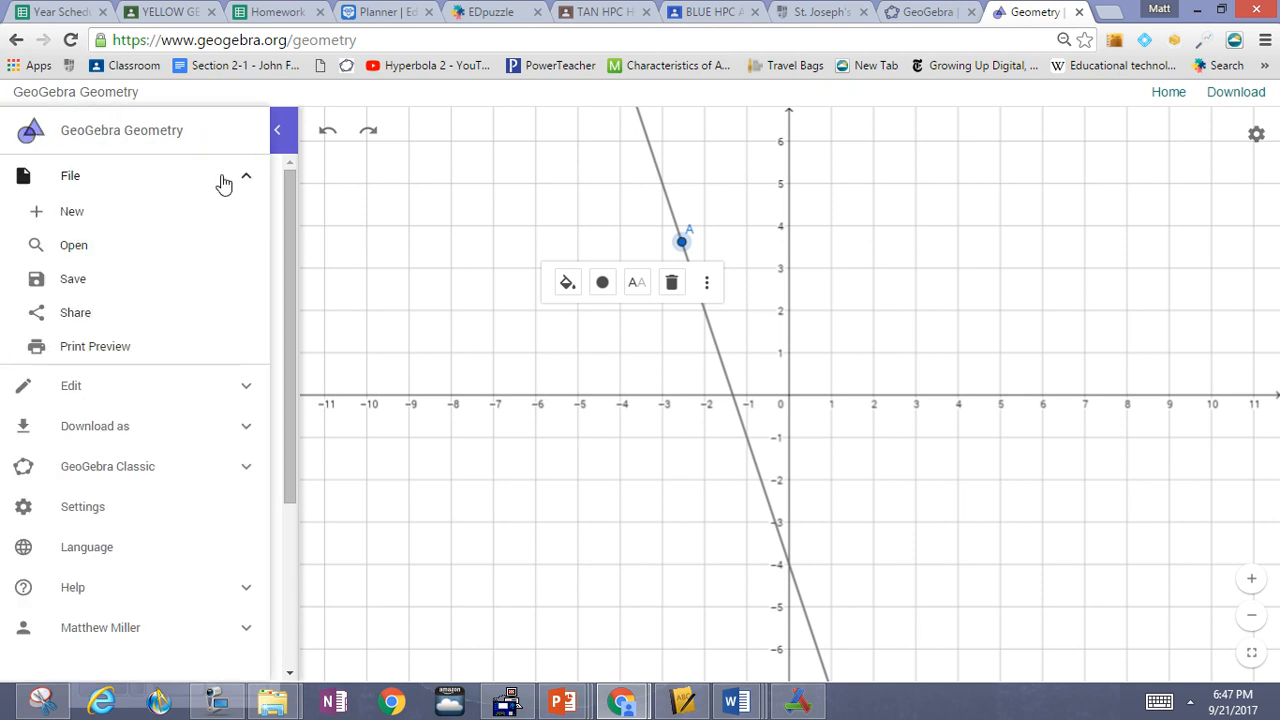
{"action": "left_click", "coordinate": [338, 232]}
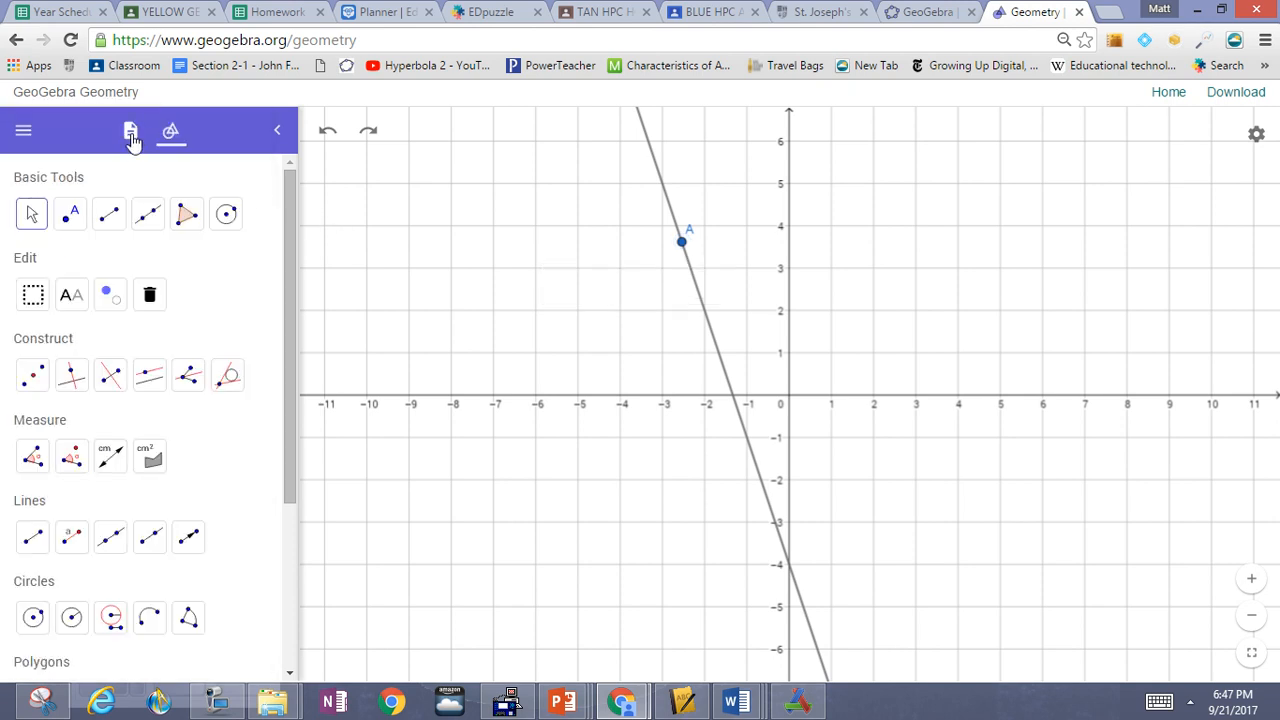
Step: Hide and delete point A from the construction, leaving the line 3x + y + 4 = 0 in place
{"action": "left_click", "coordinate": [133, 138]}
{"action": "left_click", "coordinate": [170, 133]}
{"action": "left_click", "coordinate": [135, 138]}
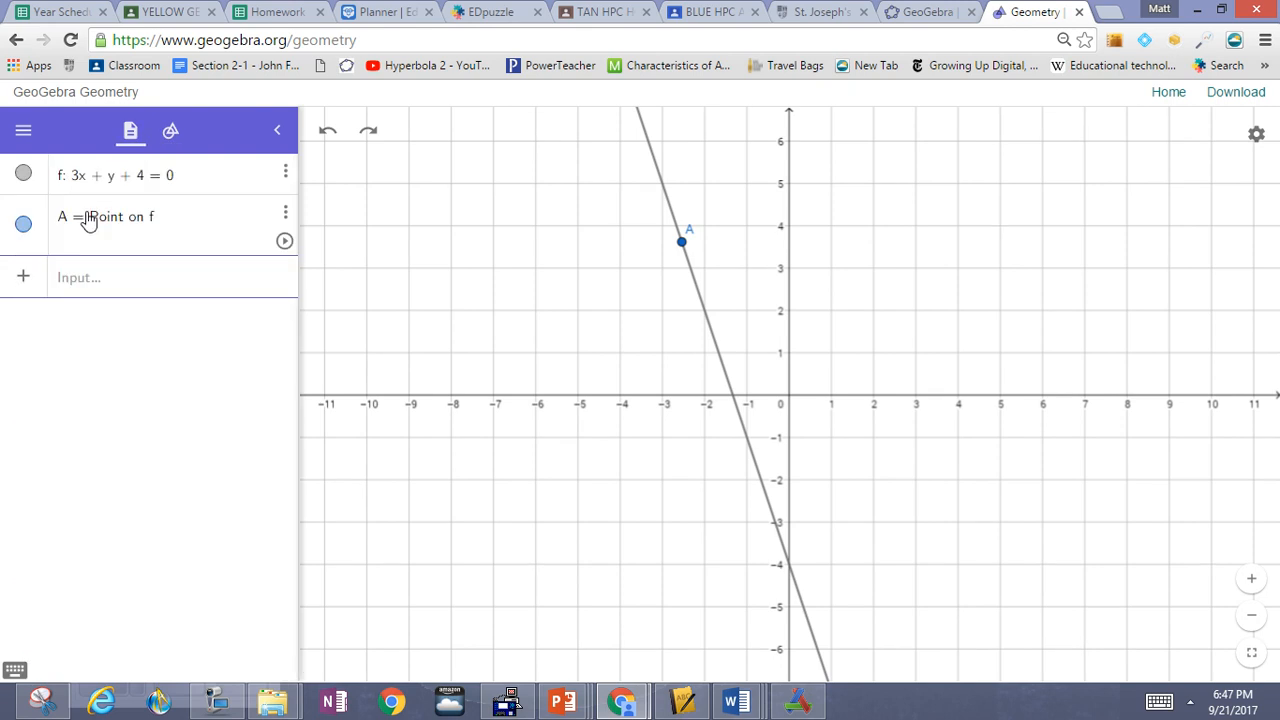
{"action": "left_click", "coordinate": [23, 225]}
{"action": "left_click", "coordinate": [285, 213]}
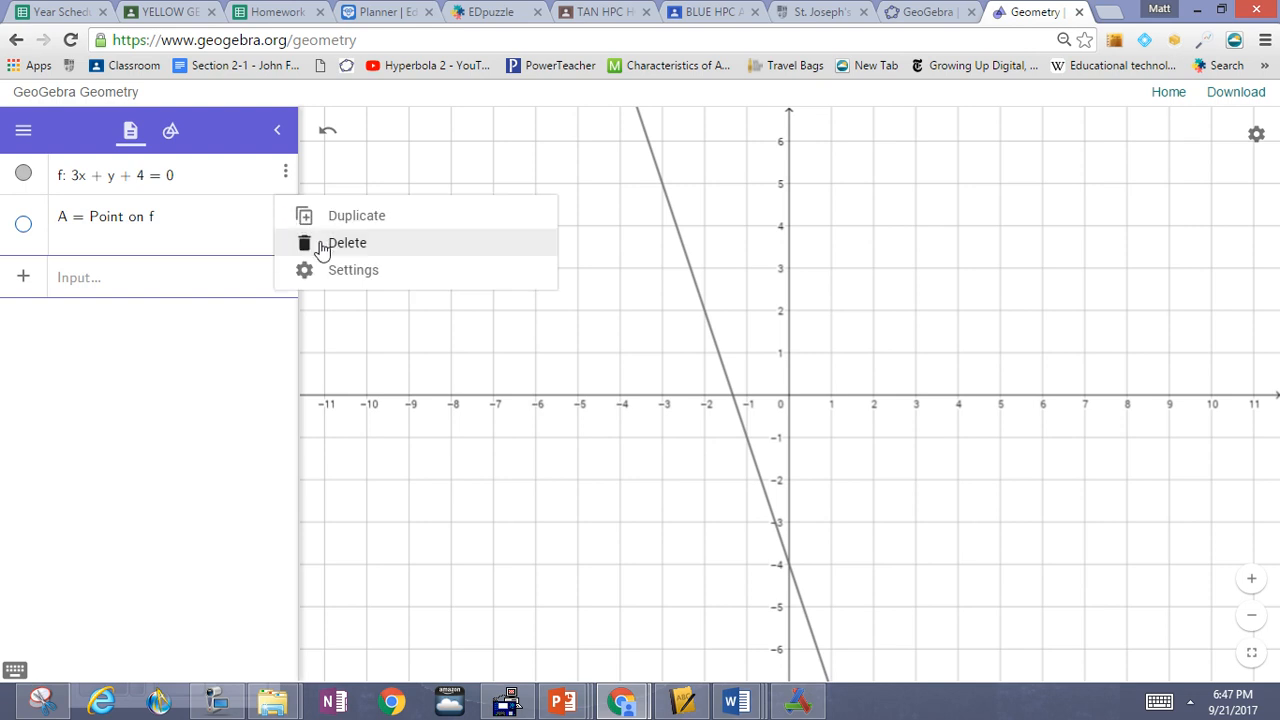
{"action": "left_click", "coordinate": [322, 246]}
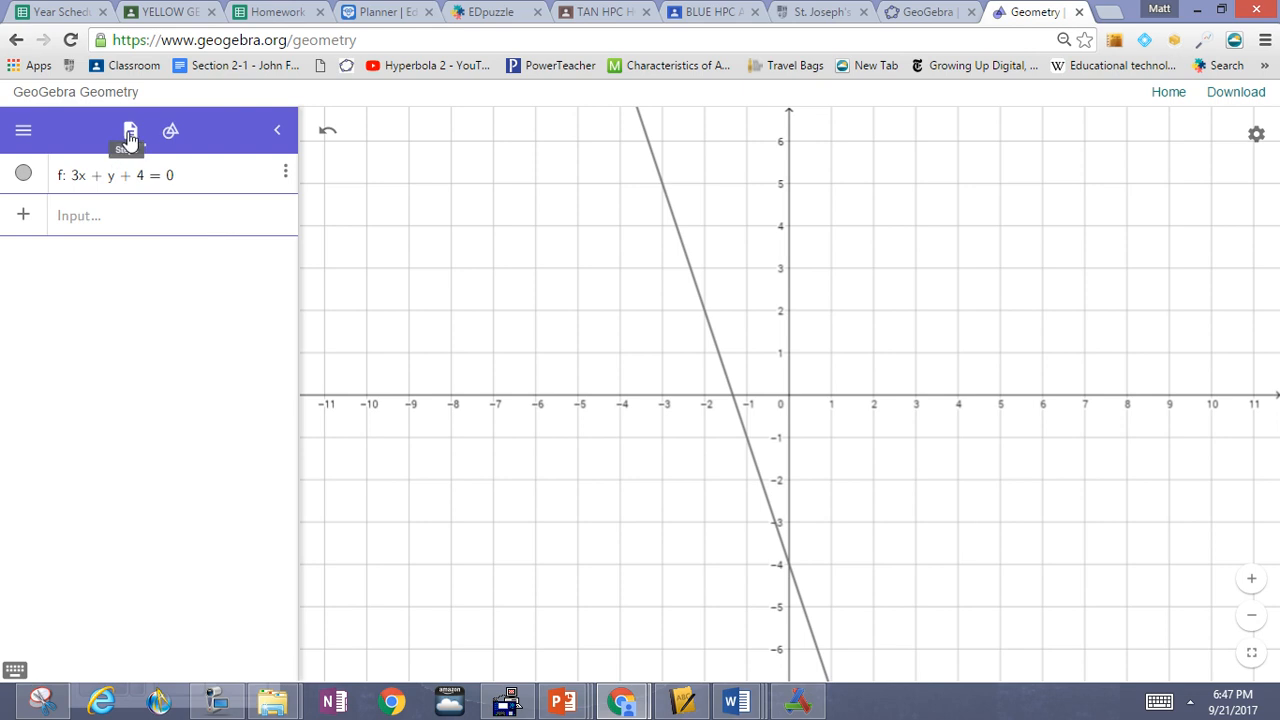
Step: Expand the tool set and use Point on Object to attach a point to the line at about (-2.1, 2.4)
{"action": "left_click", "coordinate": [170, 131]}
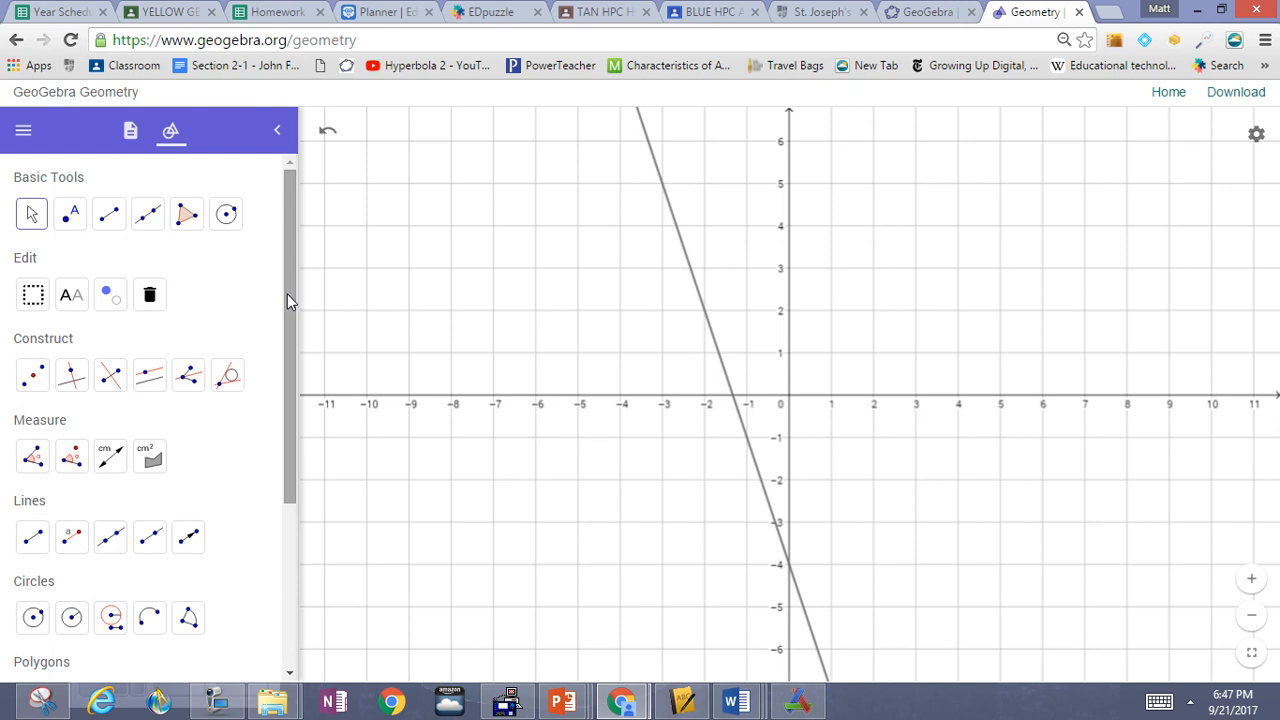
{"action": "left_click_drag", "start_coordinate": [287, 294], "coordinate": [267, 482]}
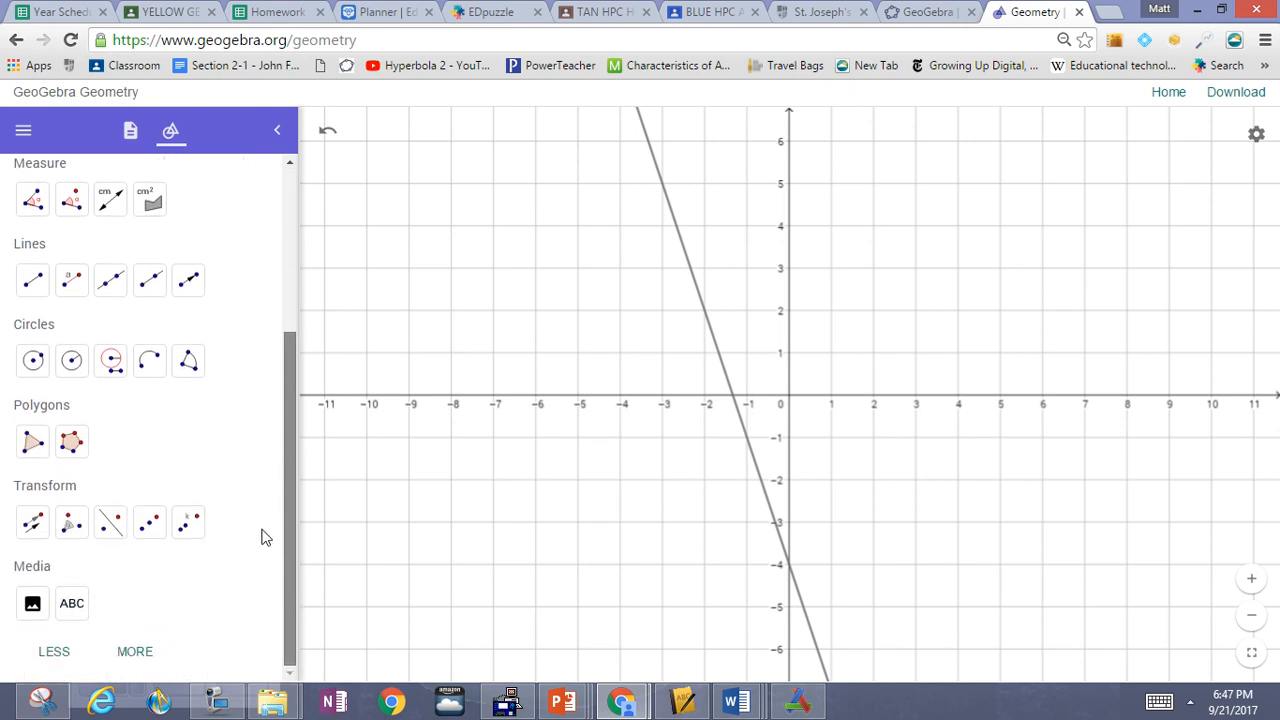
{"action": "left_click", "coordinate": [134, 655]}
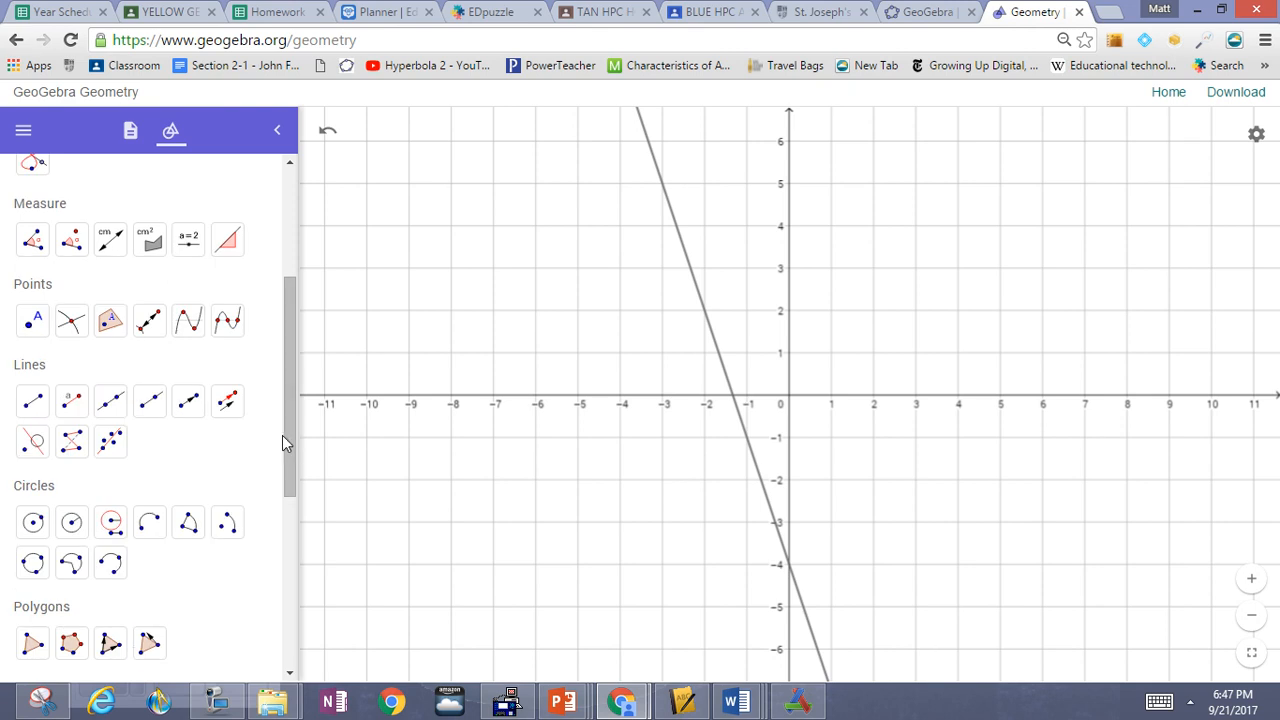
{"action": "left_click", "coordinate": [27, 338]}
{"action": "left_click", "coordinate": [110, 322]}
{"action": "left_click", "coordinate": [113, 325]}
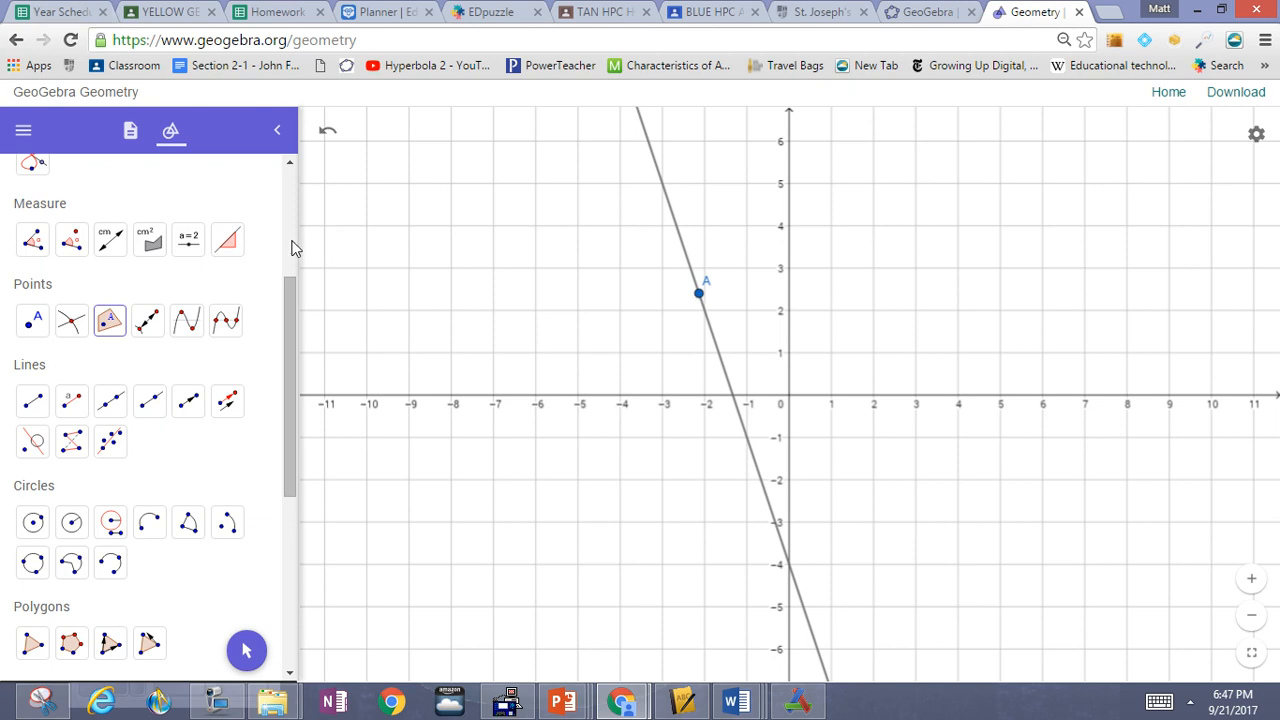
Step: Slide point A down the line to about (-0.5, -2.6)
{"action": "left_click_drag", "start_coordinate": [294, 391], "coordinate": [297, 200]}
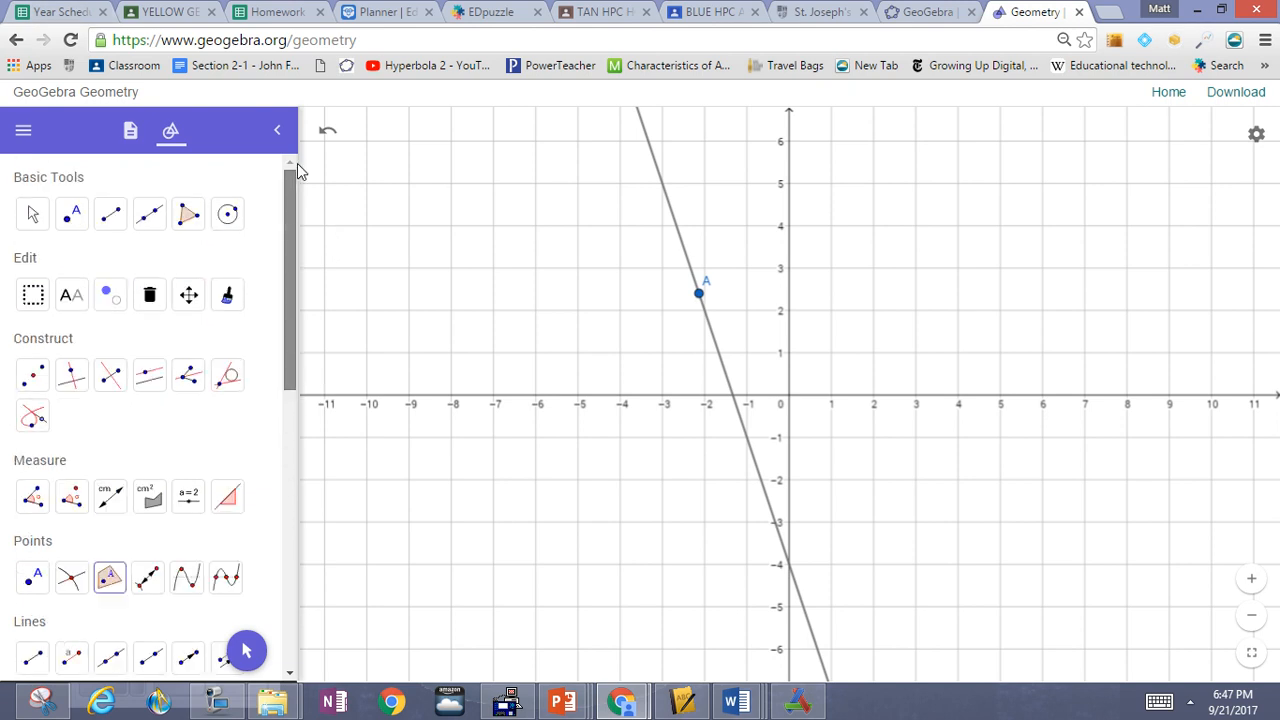
{"action": "left_click", "coordinate": [31, 216]}
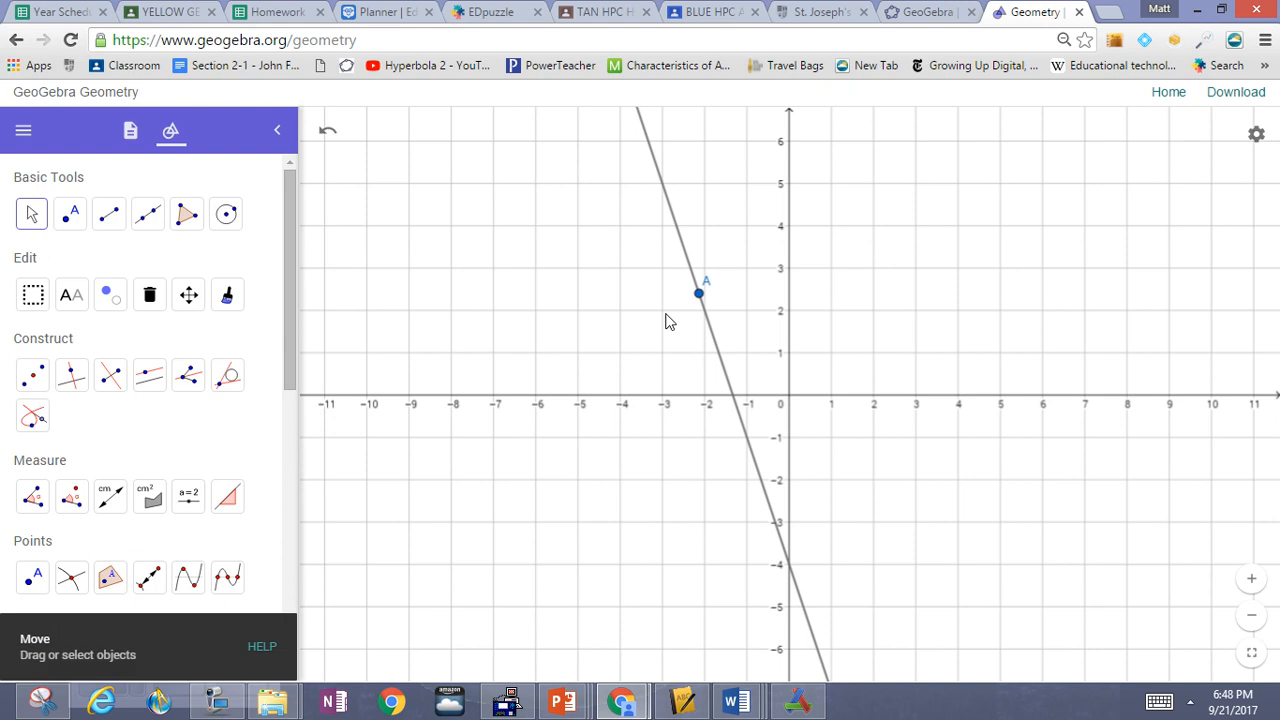
{"action": "left_click", "coordinate": [700, 292]}
{"action": "left_click_drag", "start_coordinate": [708, 333], "coordinate": [783, 507]}
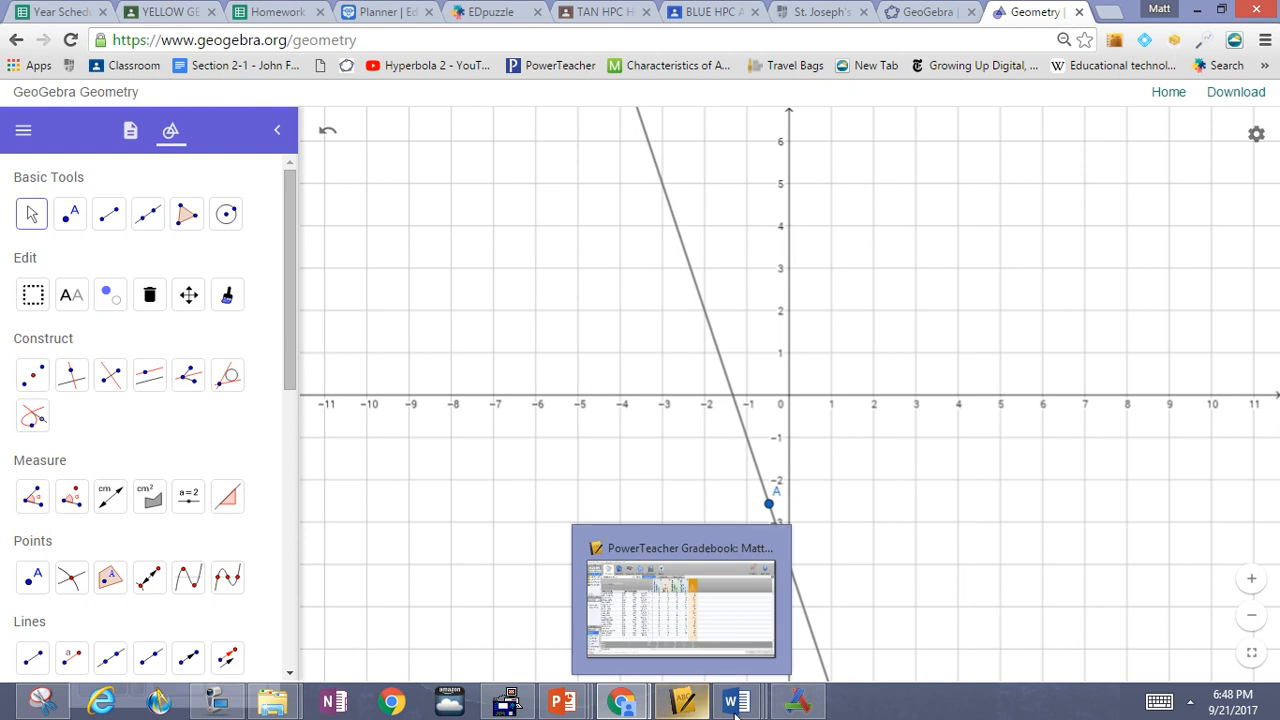
{"action": "mouse_move", "coordinate": [625, 706]}
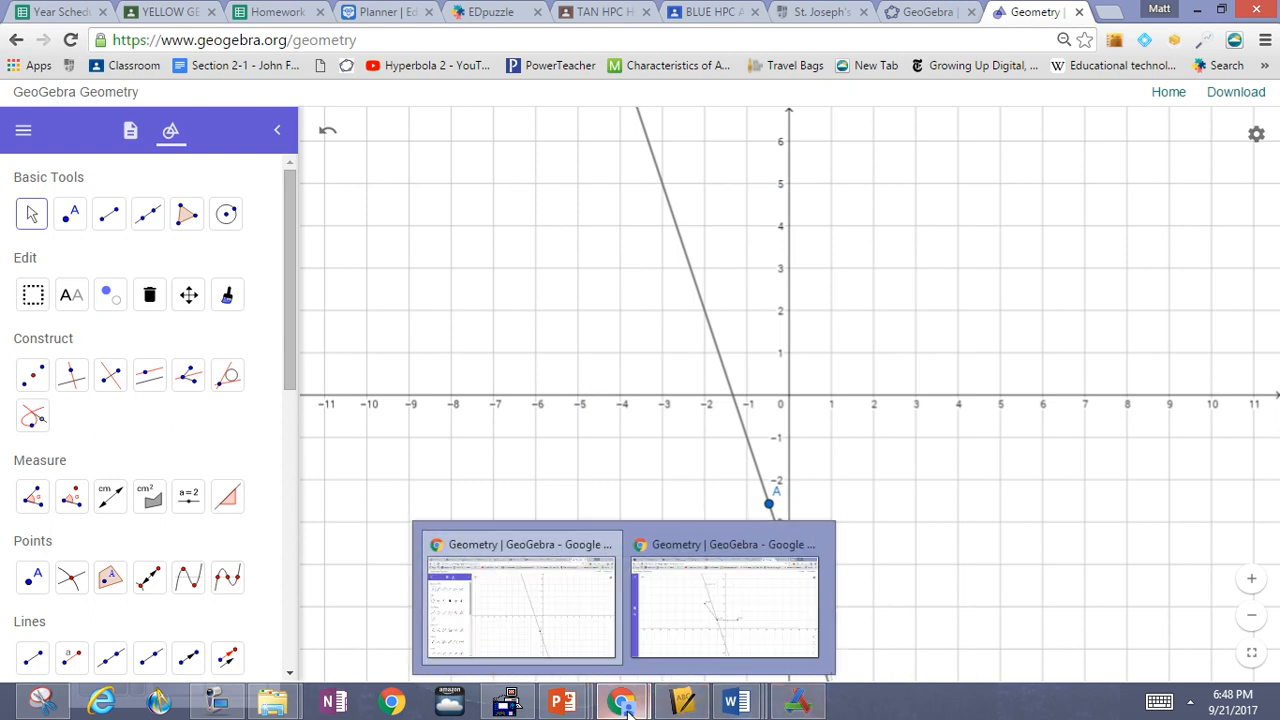
{"action": "mouse_move", "coordinate": [654, 632]}
{"action": "left_click", "coordinate": [586, 651]}
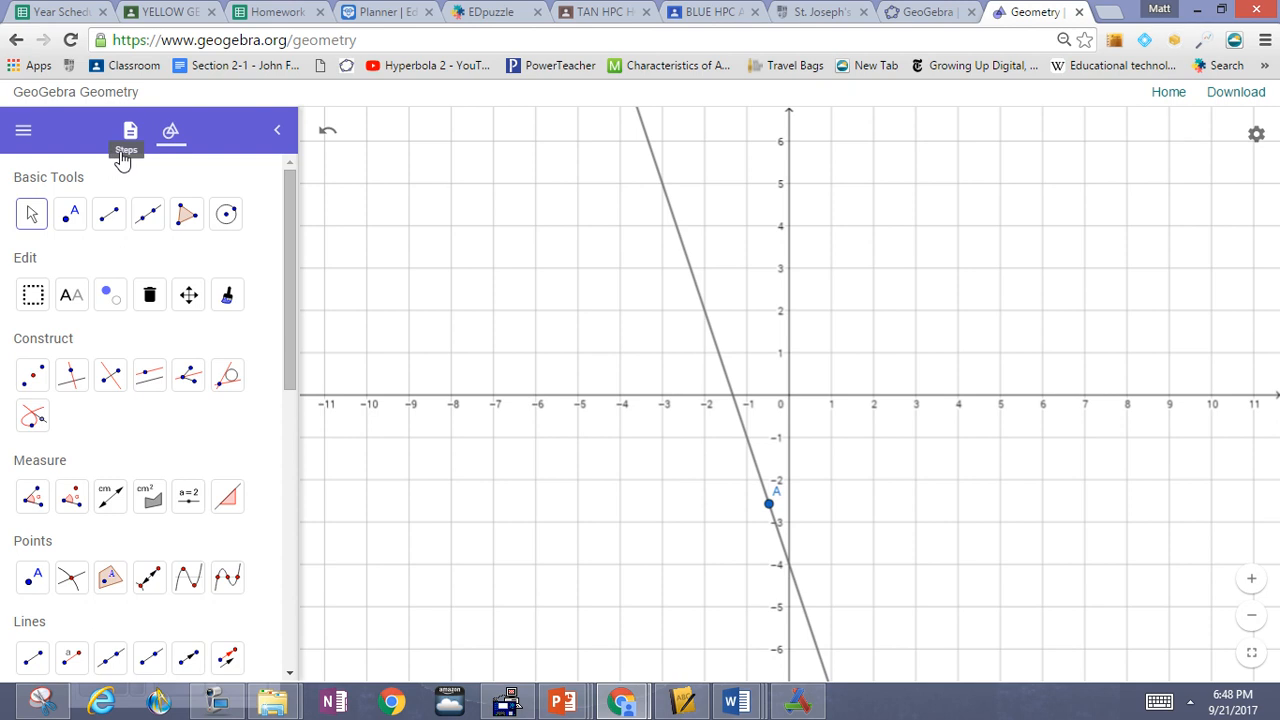
Step: Plot the two given points by entering the coordinates (-5, 6) and (3, 2)
{"action": "left_click", "coordinate": [130, 133]}
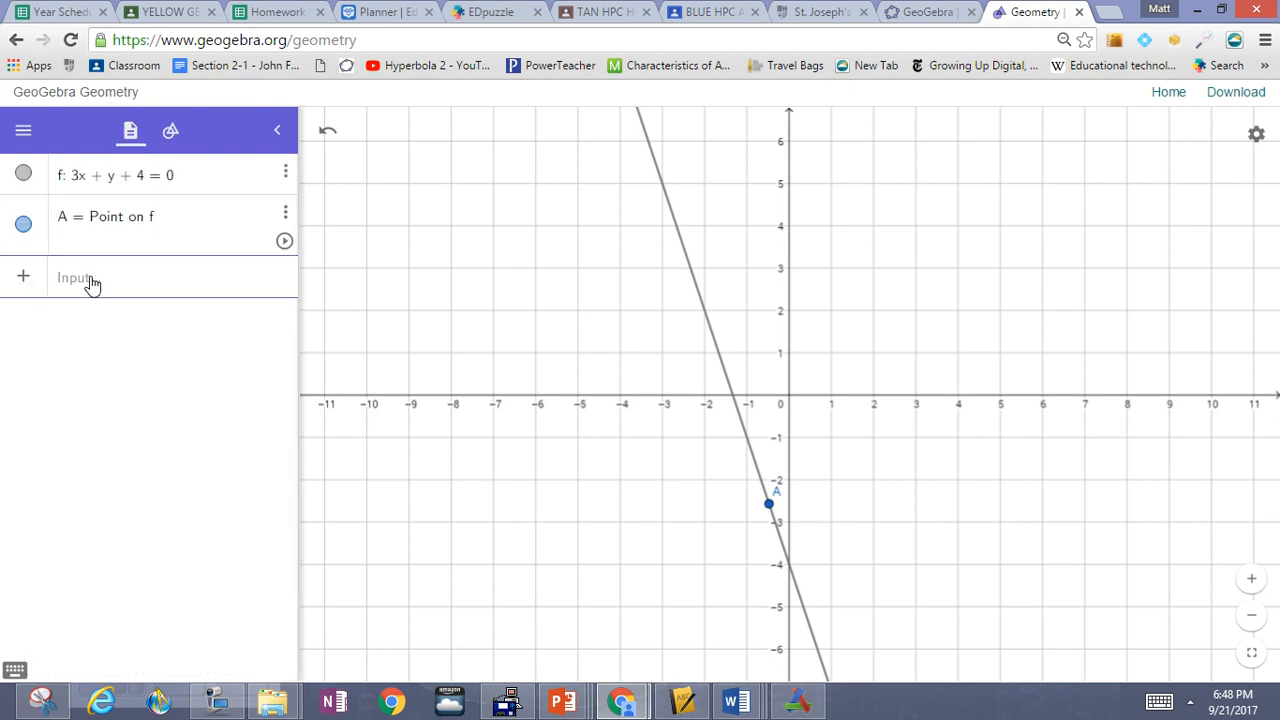
{"action": "left_click", "coordinate": [83, 285]}
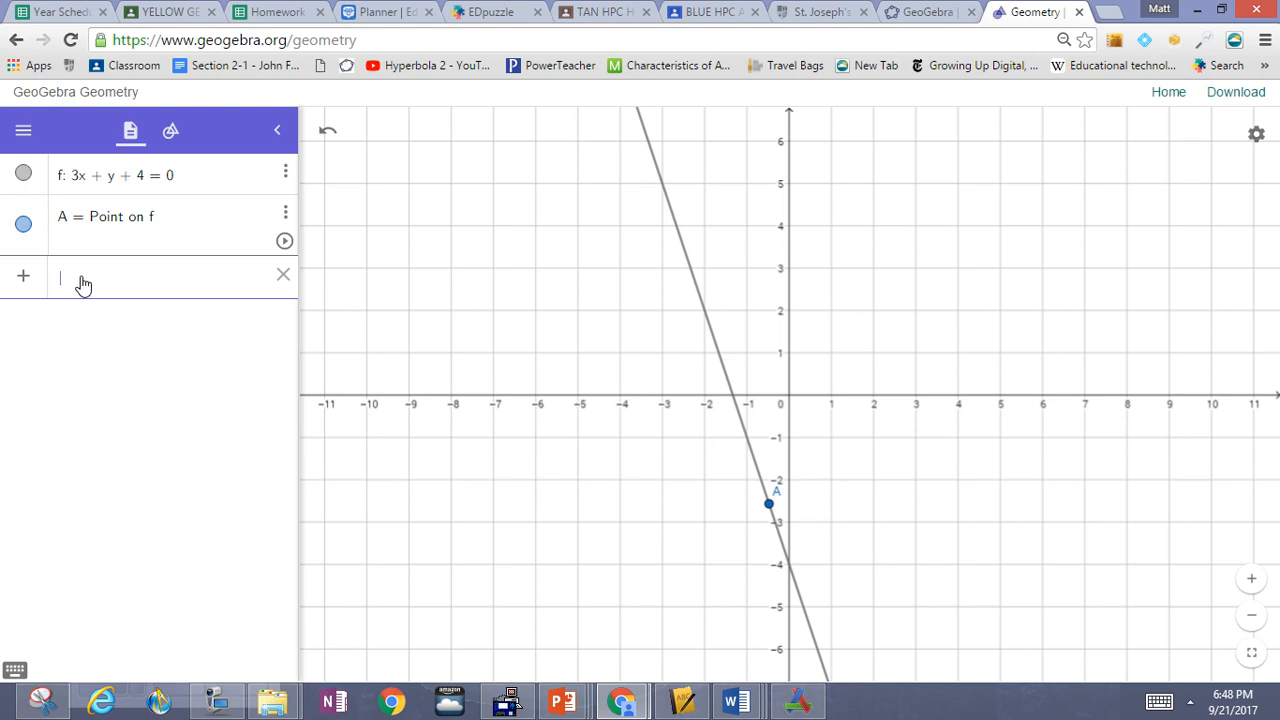
{"action": "type", "text": "("}
{"action": "type", "text": "-5"}
{"action": "type", "text": ","}
{"action": "type", "text": "6"}
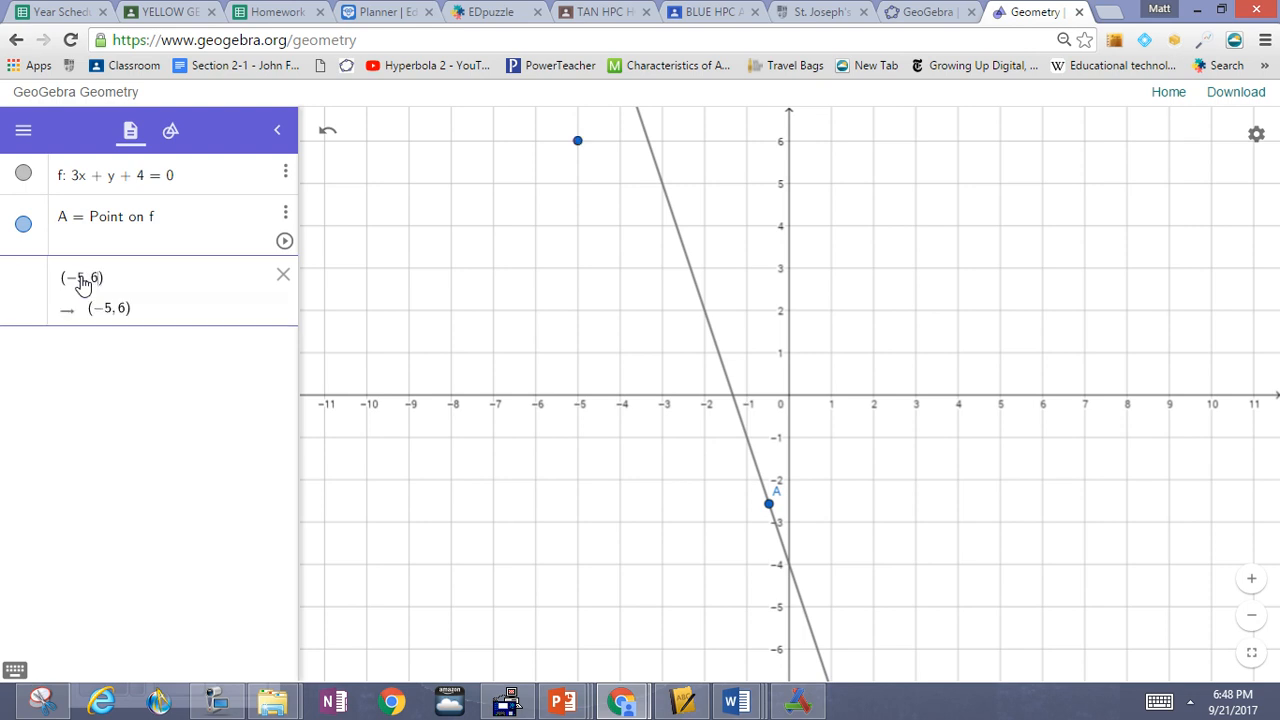
{"action": "key", "text": "Return"}
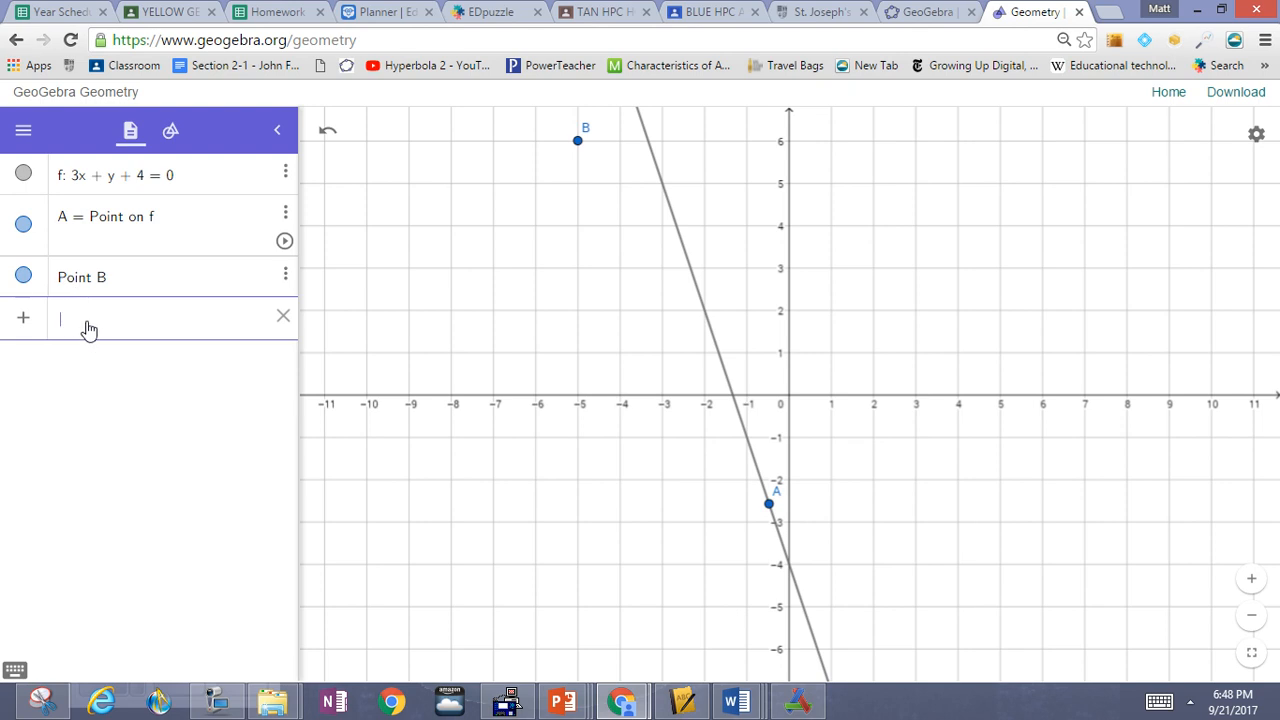
{"action": "type", "text": "(3, 2"}
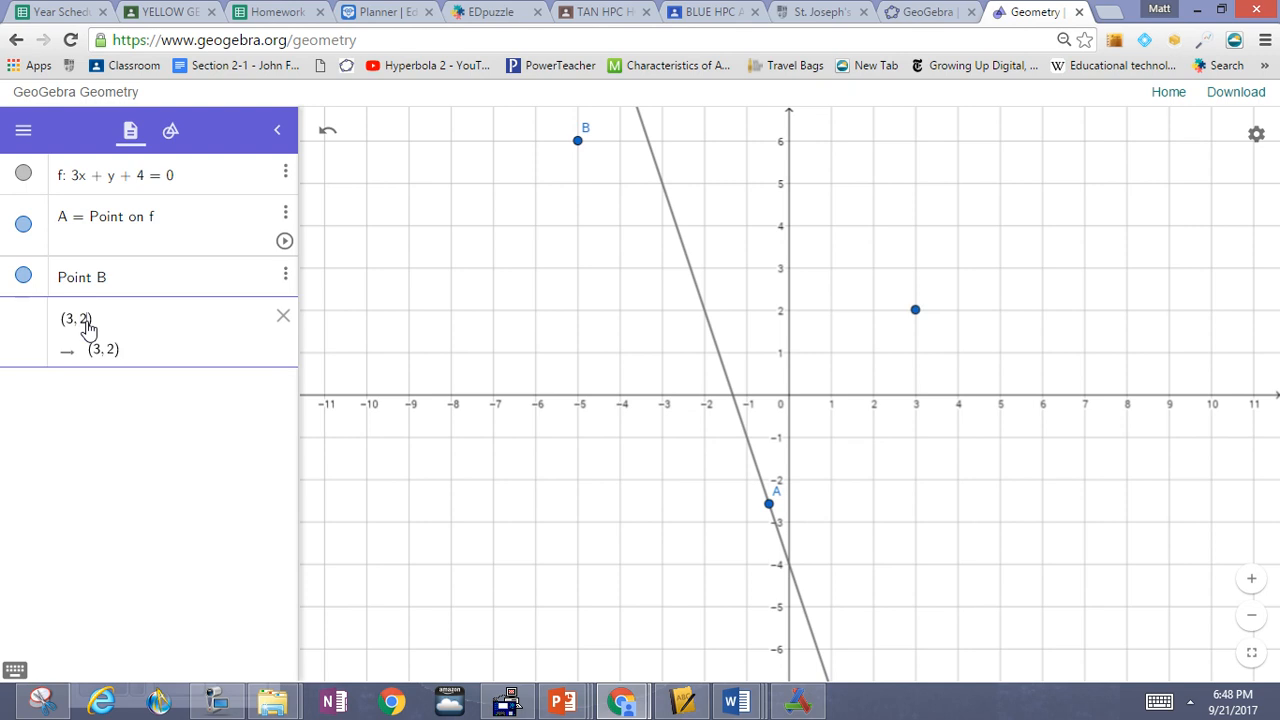
{"action": "key", "text": "Return"}
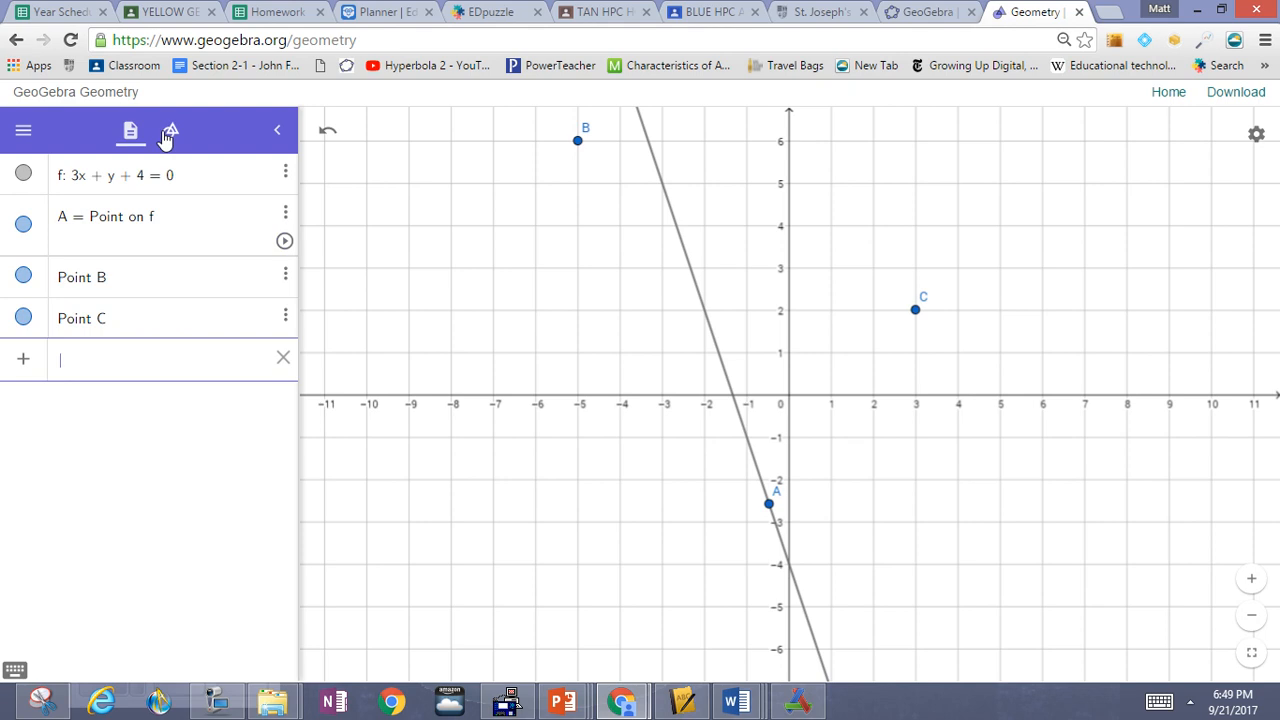
Step: Slide point A slightly up the line to about (-0.6, -2.3)
{"action": "left_click", "coordinate": [168, 136]}
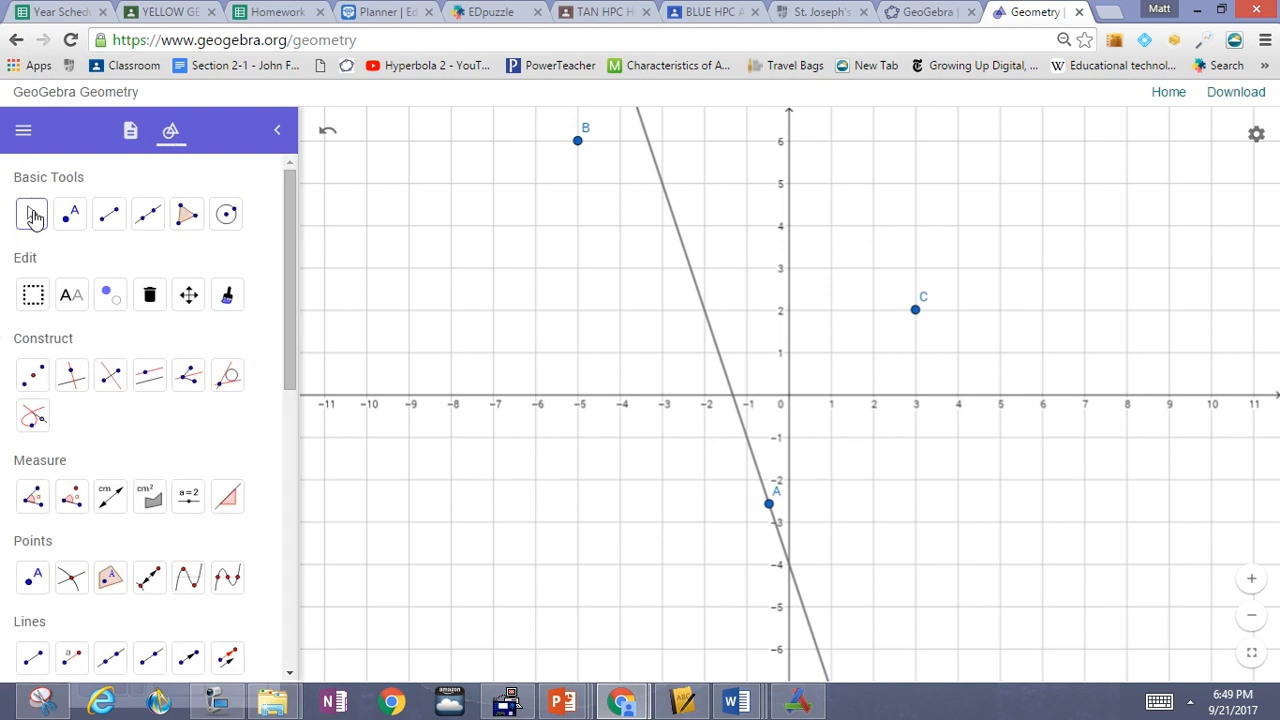
{"action": "left_click", "coordinate": [34, 216]}
{"action": "mouse_move", "coordinate": [769, 505]}
{"action": "left_mouse_down"}
{"action": "mouse_move", "coordinate": [686, 338]}
{"action": "mouse_move", "coordinate": [674, 275]}
{"action": "mouse_move", "coordinate": [711, 340]}
{"action": "mouse_move", "coordinate": [689, 271]}
{"action": "mouse_move", "coordinate": [758, 468]}
{"action": "mouse_move", "coordinate": [720, 350]}
{"action": "mouse_move", "coordinate": [782, 492]}
{"action": "left_mouse_up"}
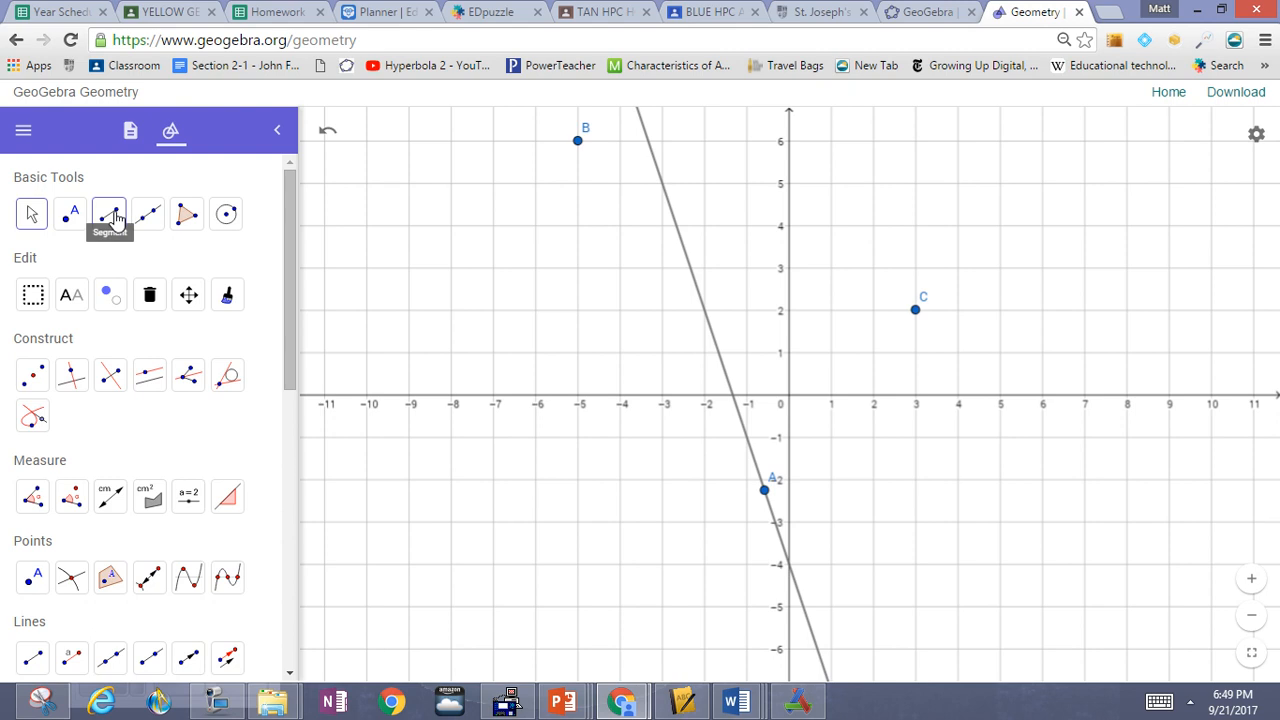
Step: Draw segments from point A to point C and from point A to point B
{"action": "left_click", "coordinate": [111, 215]}
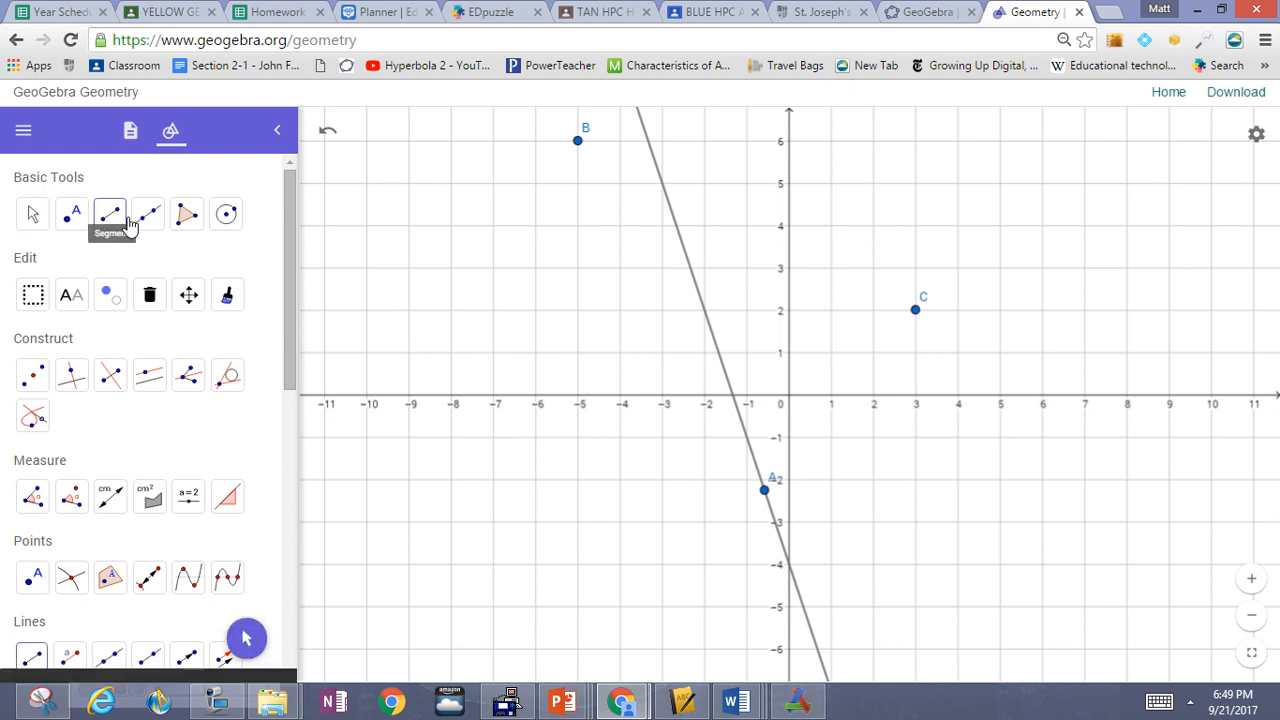
{"action": "left_click", "coordinate": [765, 491]}
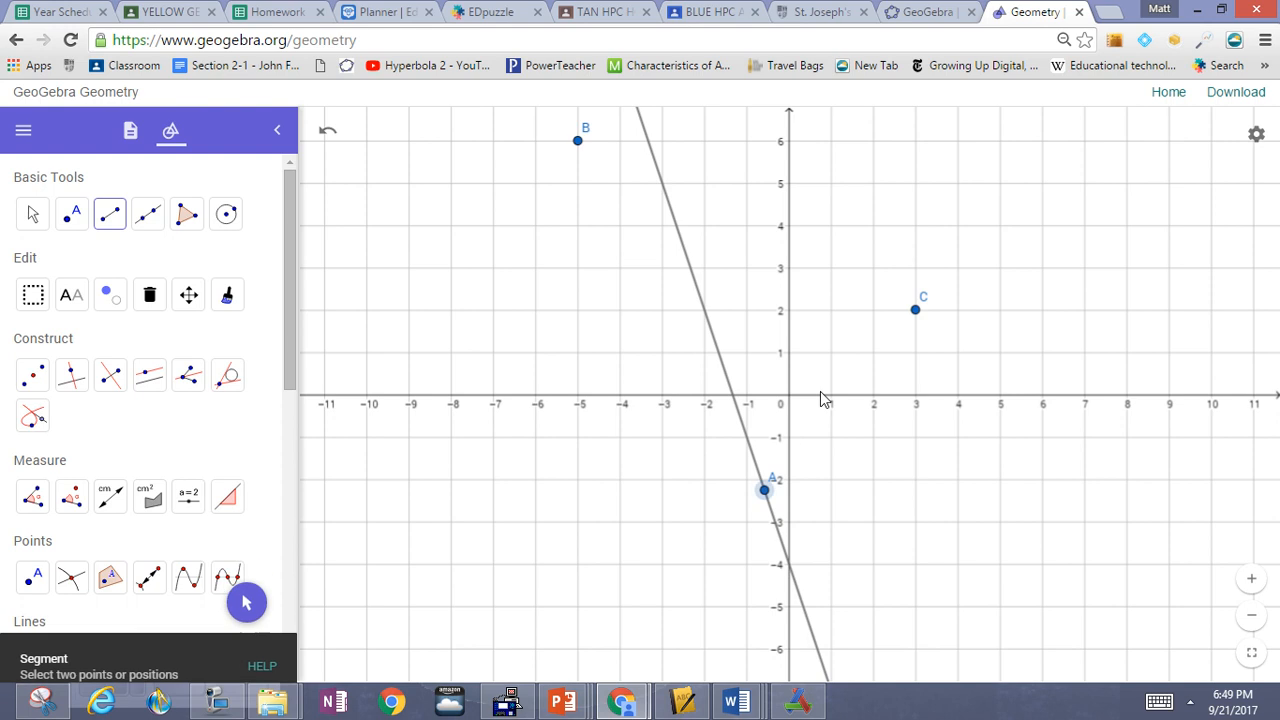
{"action": "left_click", "coordinate": [916, 311]}
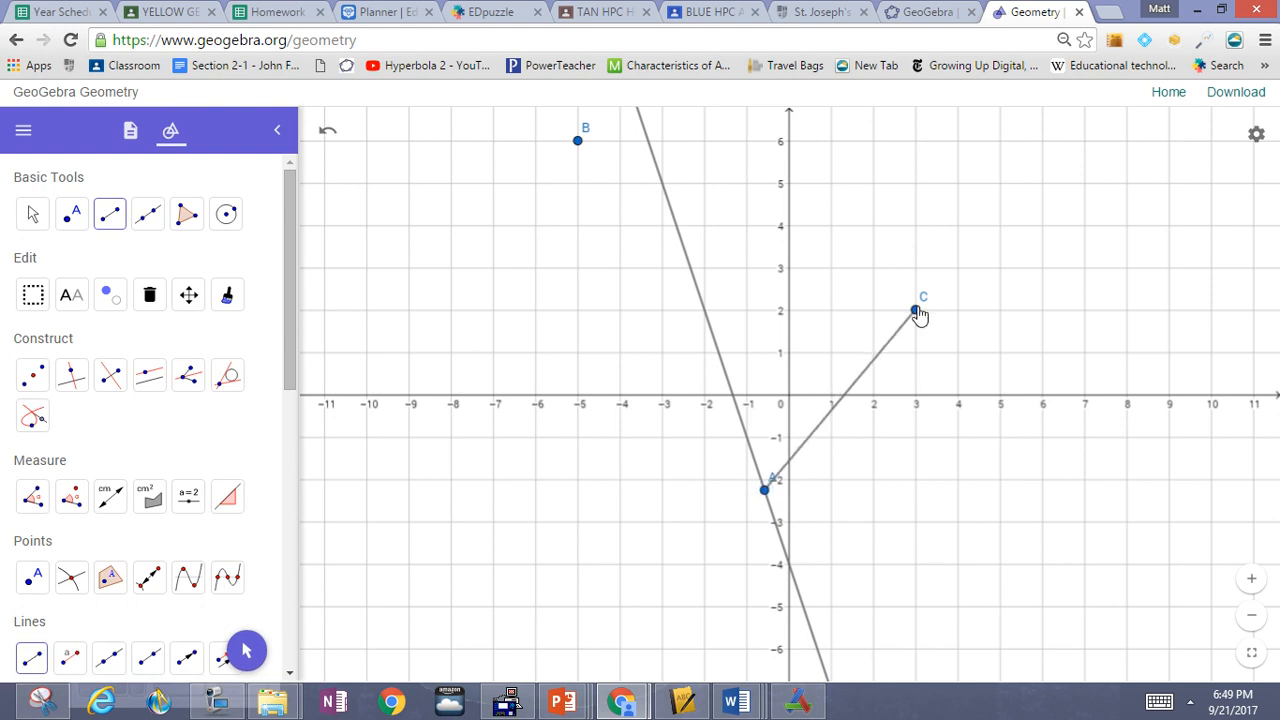
{"action": "left_click", "coordinate": [765, 491]}
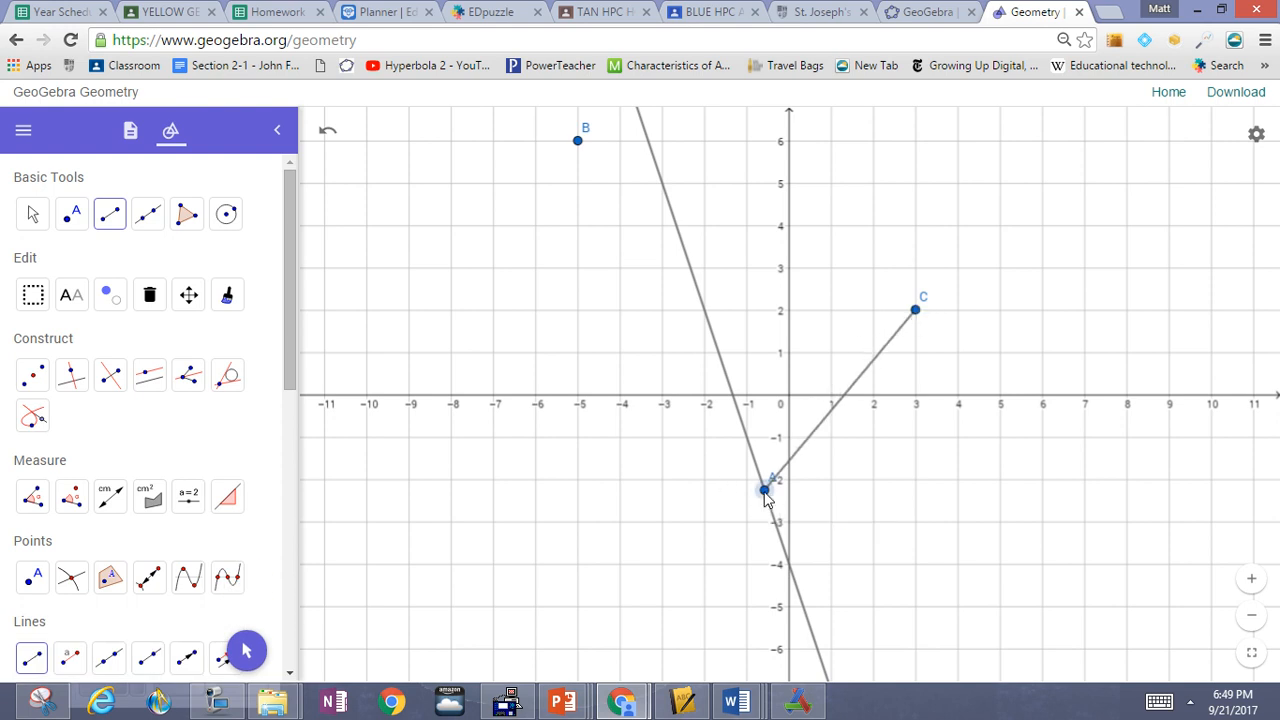
{"action": "left_click", "coordinate": [577, 142]}
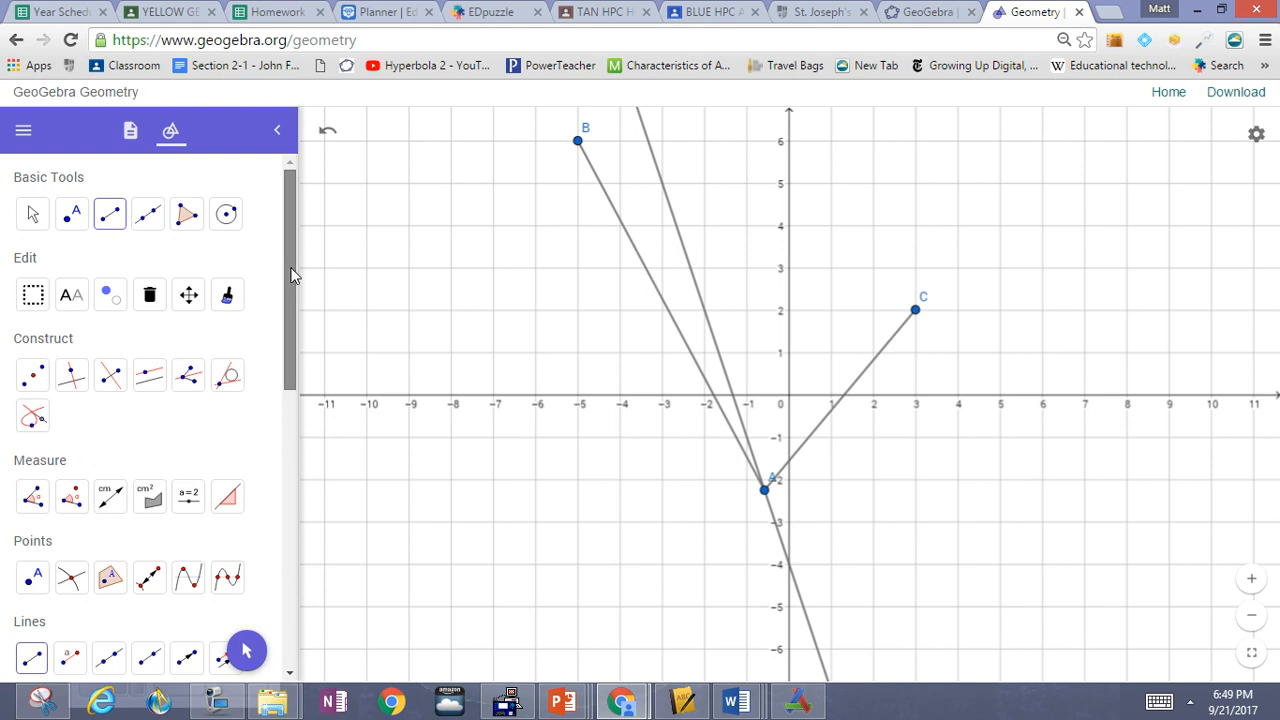
Step: Add a length measurement to segment AB with the Distance or Length tool
{"action": "left_click_drag", "start_coordinate": [291, 280], "coordinate": [288, 341]}
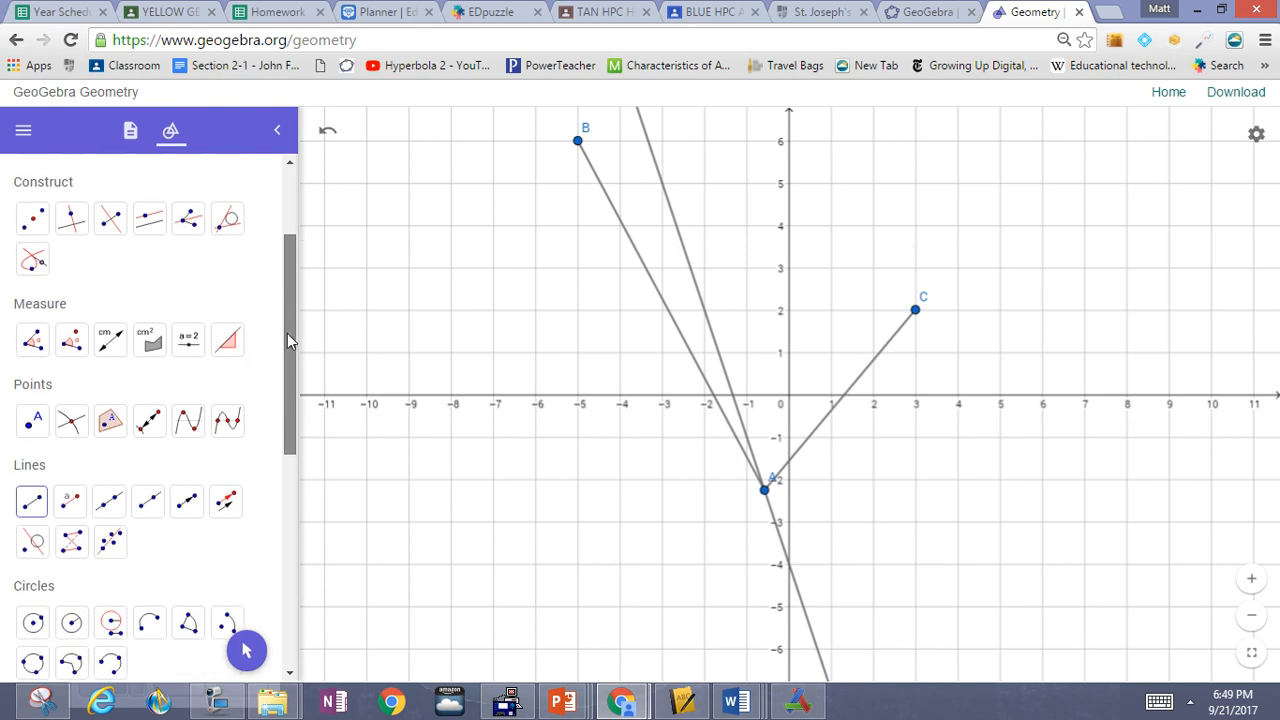
{"action": "left_click", "coordinate": [110, 340]}
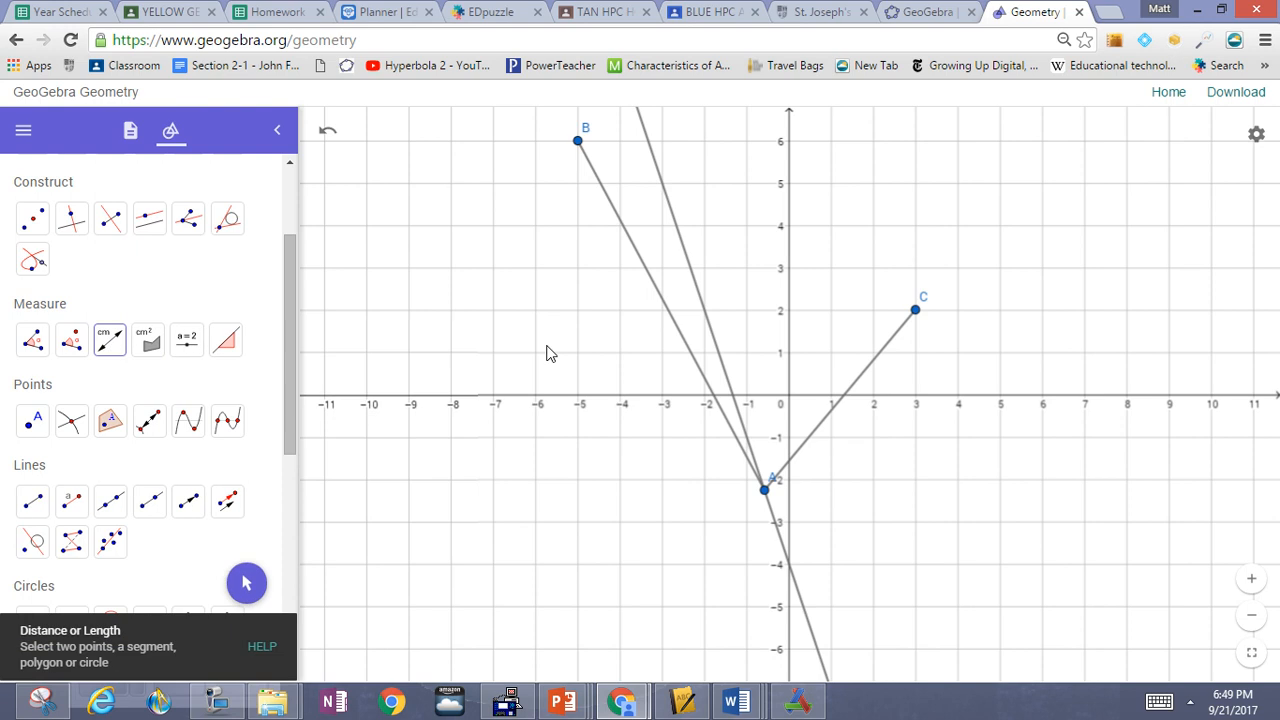
{"action": "left_click", "coordinate": [669, 317]}
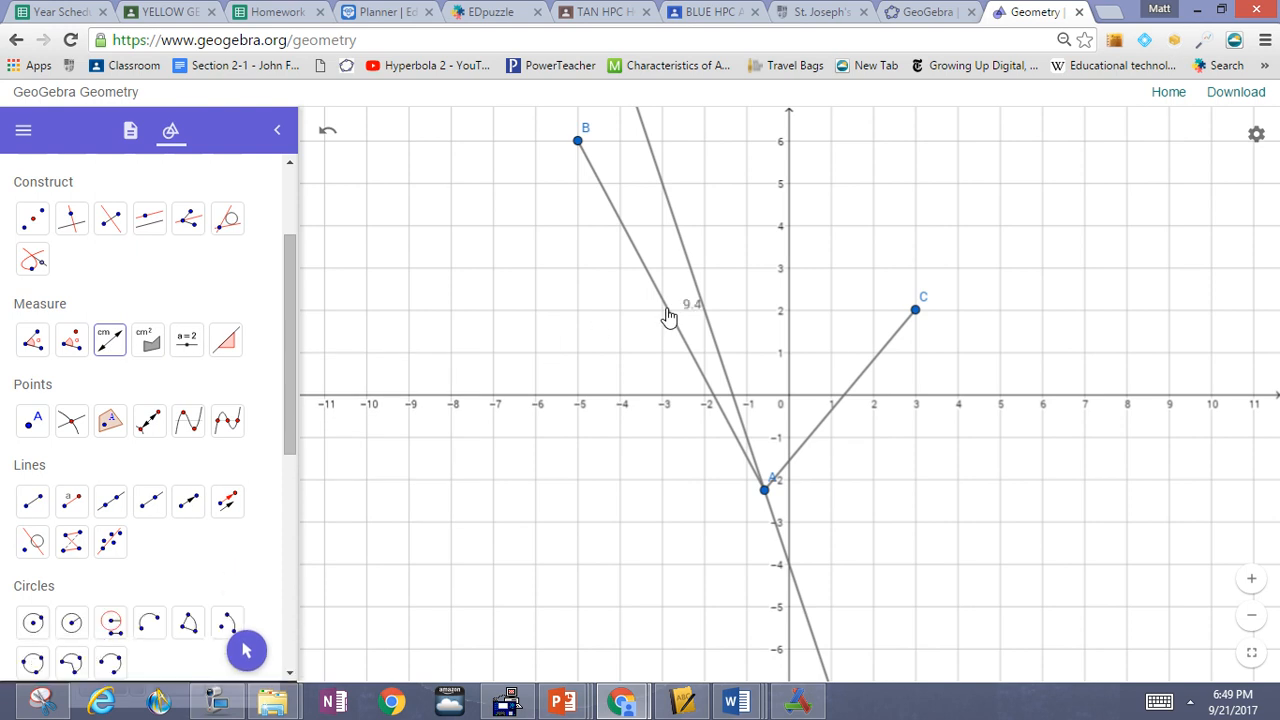
Step: Add a length measurement to segment AC and move both segments' length labels clear of the lines
{"action": "left_click", "coordinate": [822, 434]}
{"action": "left_click_drag", "start_coordinate": [283, 364], "coordinate": [290, 215]}
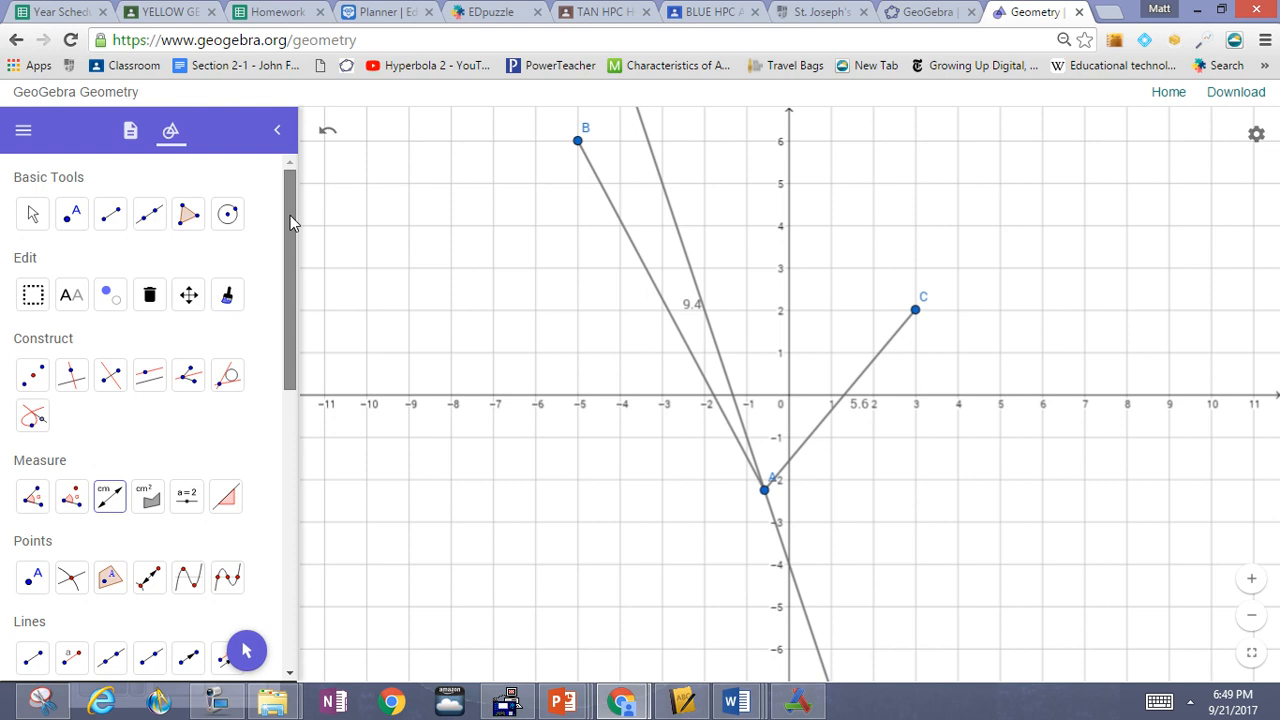
{"action": "left_click", "coordinate": [33, 215]}
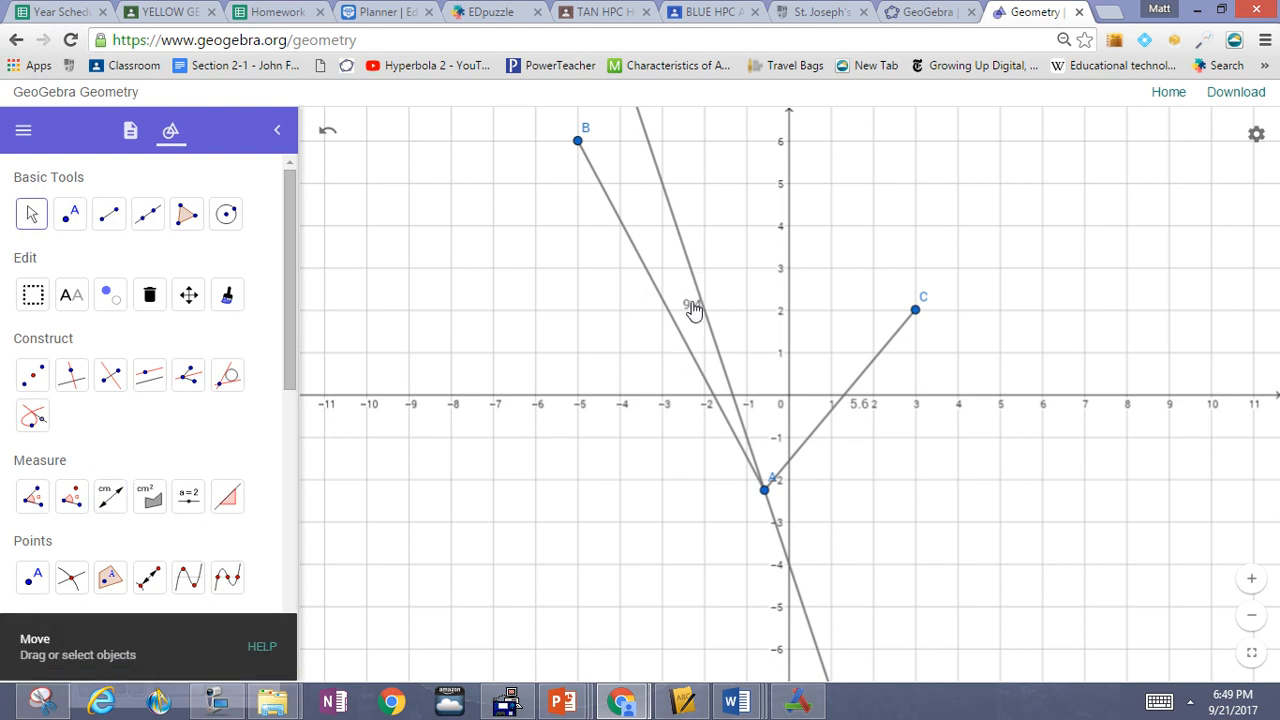
{"action": "left_click_drag", "start_coordinate": [671, 304], "coordinate": [649, 313]}
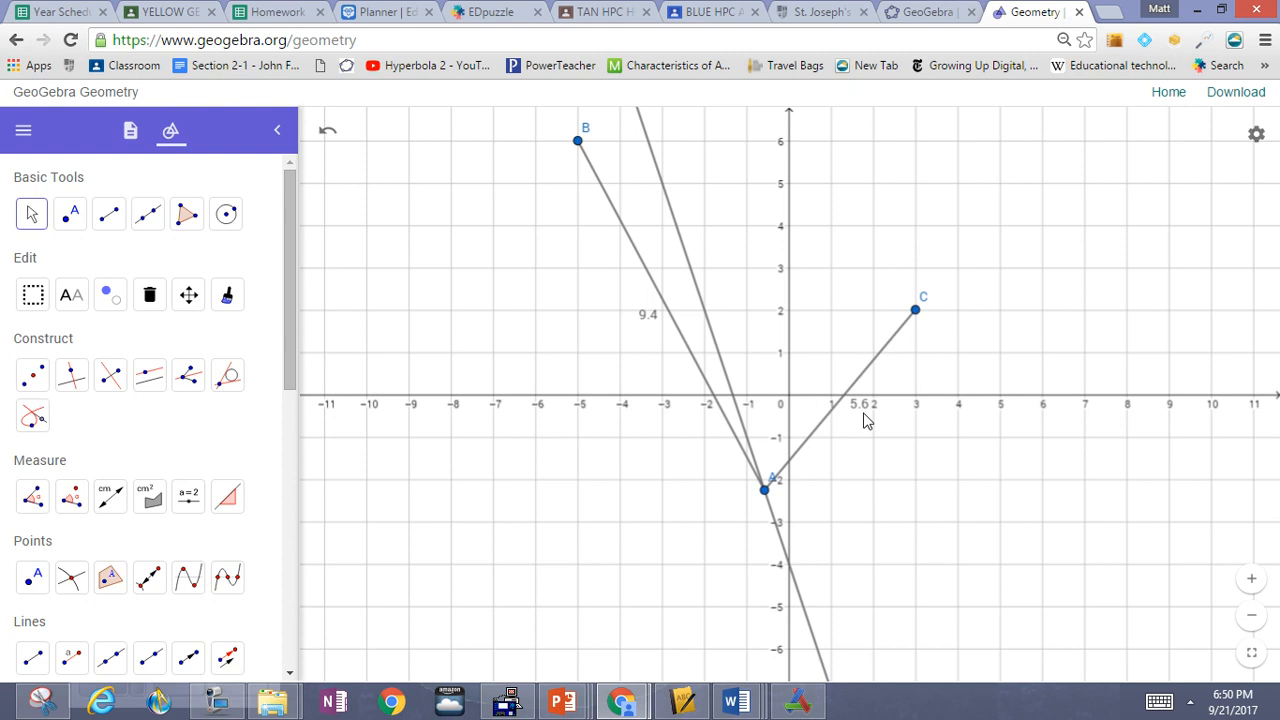
{"action": "left_click_drag", "start_coordinate": [863, 409], "coordinate": [881, 386]}
Step: Slide point A up the line to (-2, 2), making segments AB and AC equally long
{"action": "left_click", "coordinate": [34, 216]}
{"action": "left_click_drag", "start_coordinate": [763, 491], "coordinate": [739, 414]}
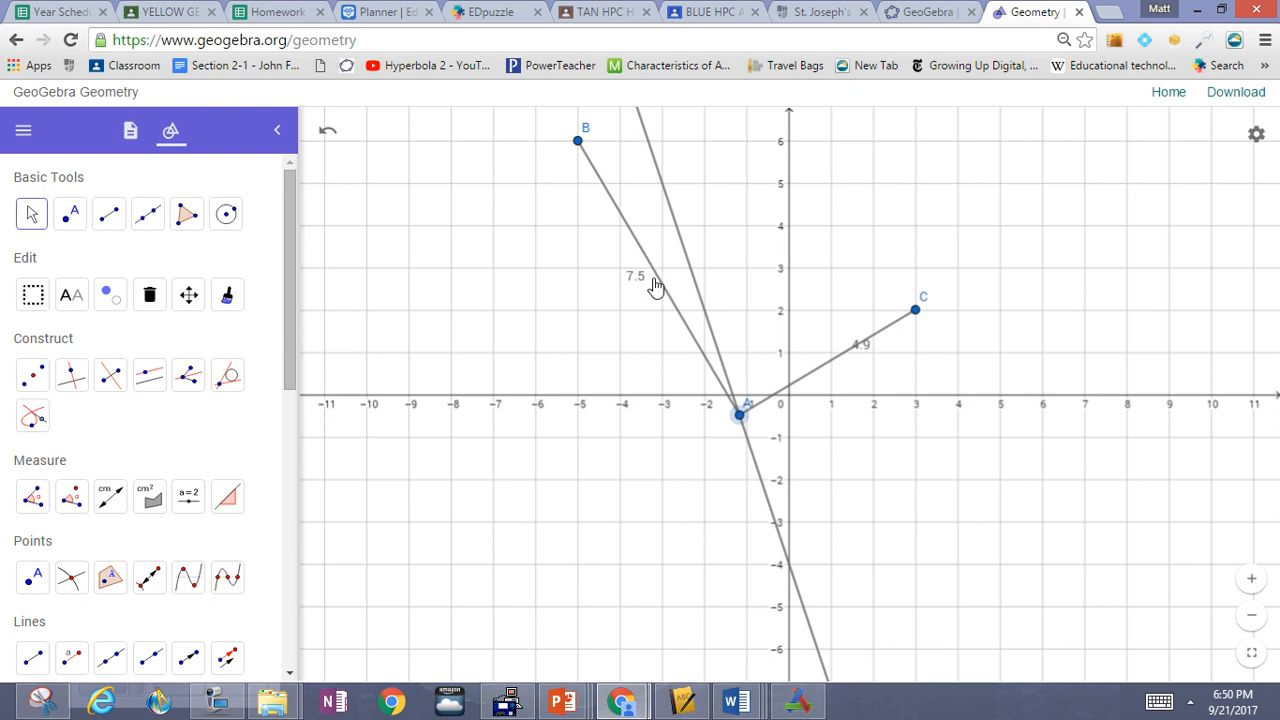
{"action": "left_click_drag", "start_coordinate": [655, 287], "coordinate": [647, 340]}
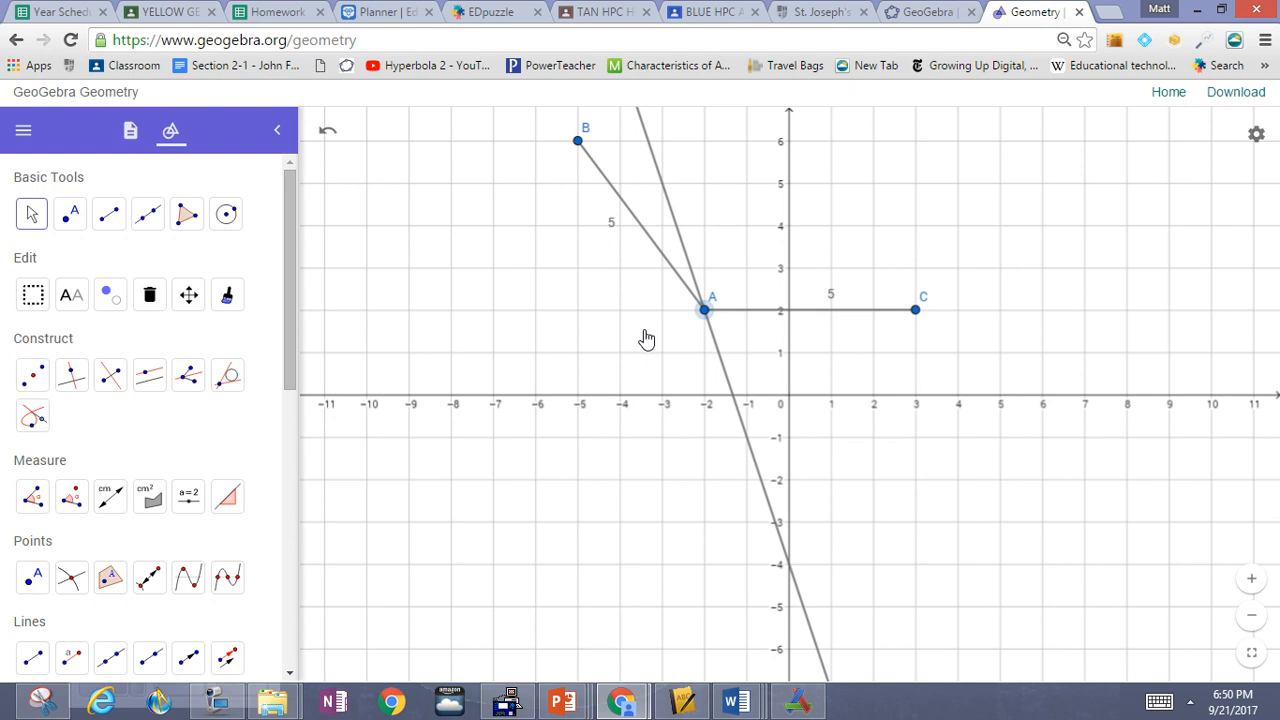
{"action": "left_click", "coordinate": [579, 145]}
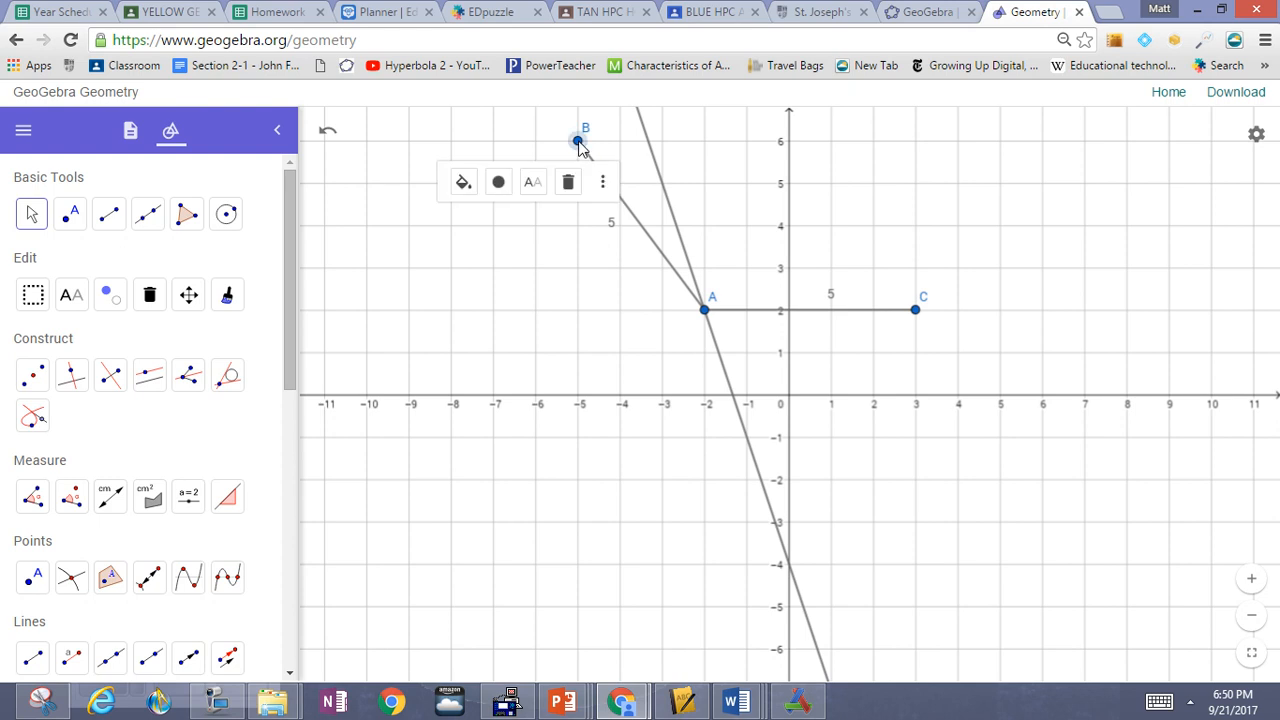
{"action": "left_click", "coordinate": [705, 311]}
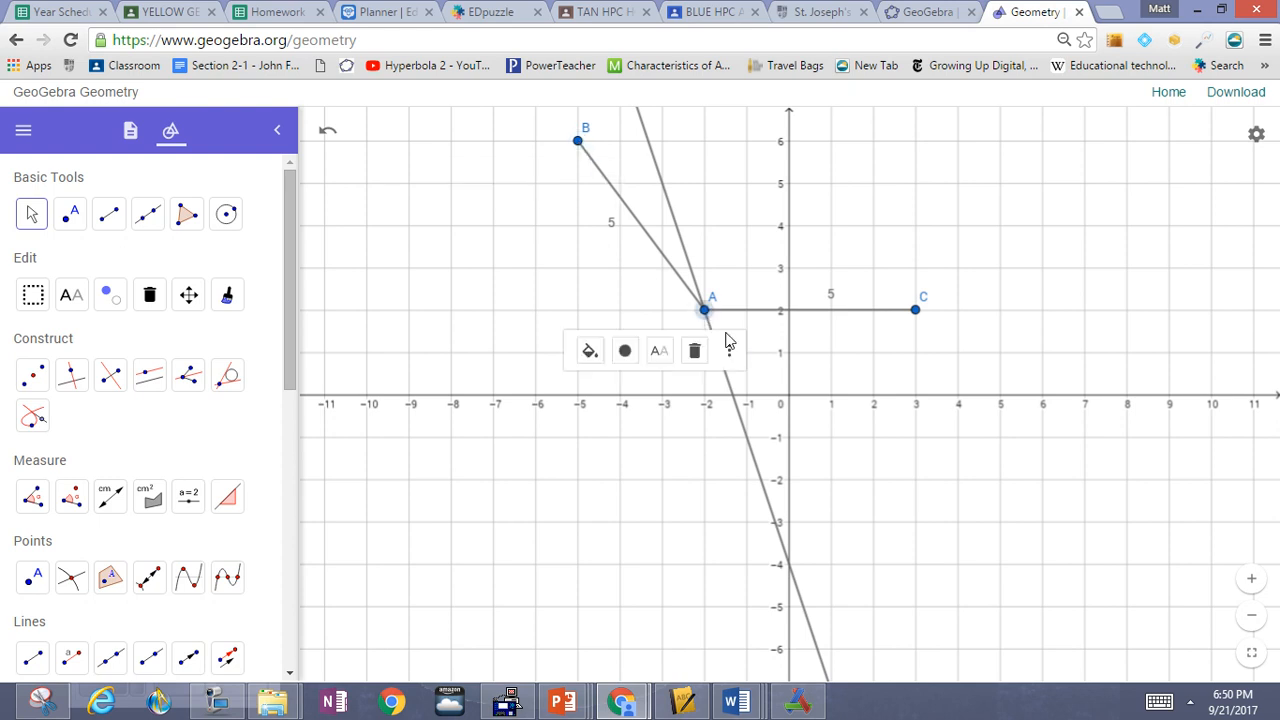
{"action": "left_click", "coordinate": [917, 312]}
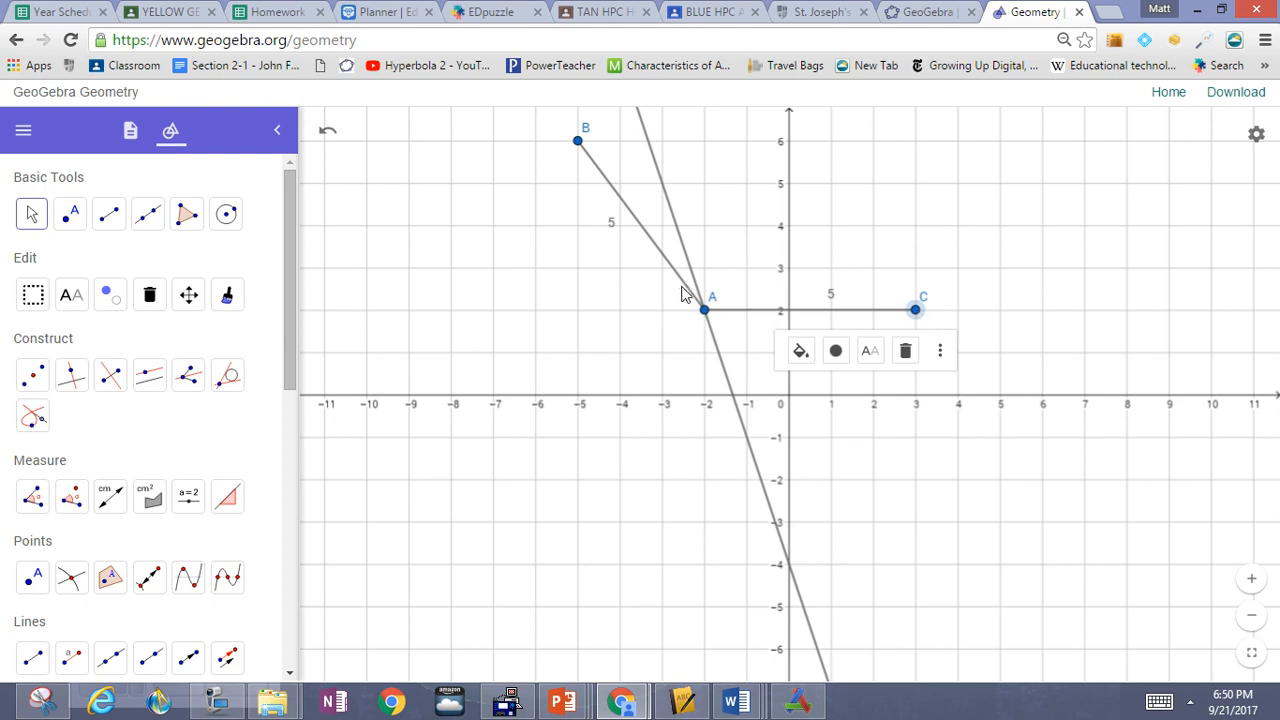
Step: Select points A, B and C together and set their labels to show Value in the object settings
{"action": "left_click", "coordinate": [704, 310]}
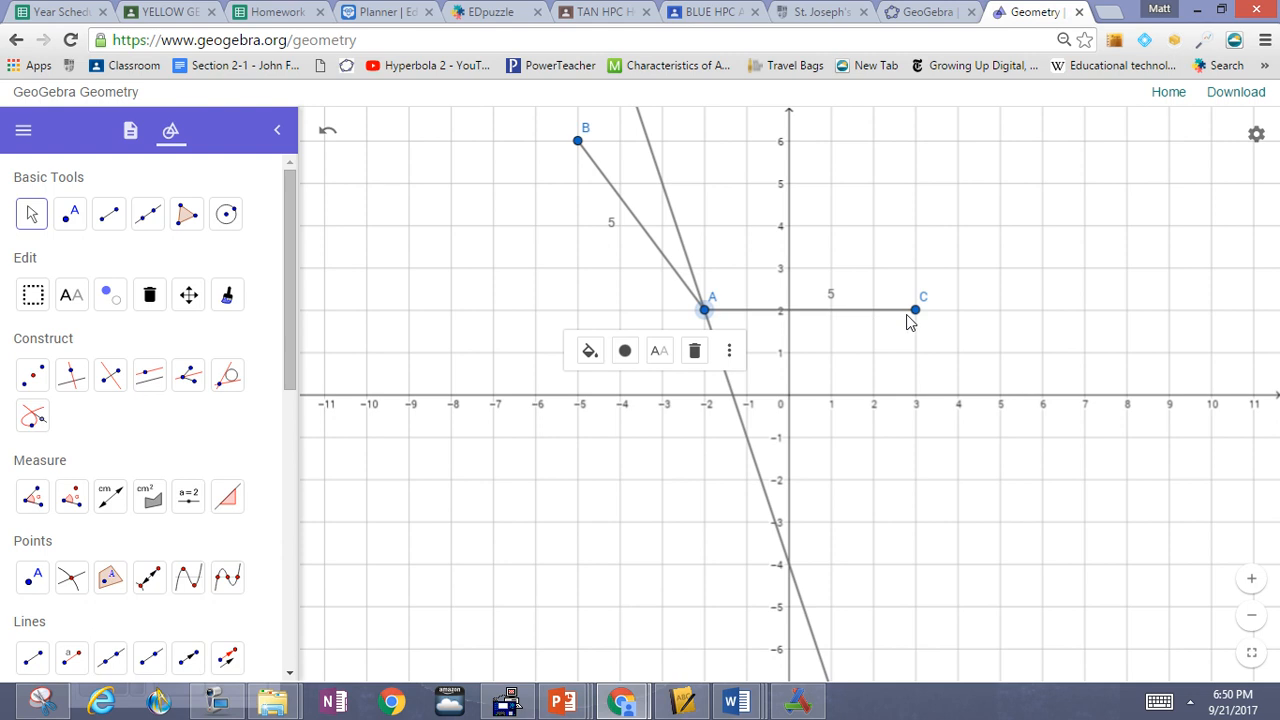
{"action": "left_click", "coordinate": [915, 311], "text": "ctrl"}
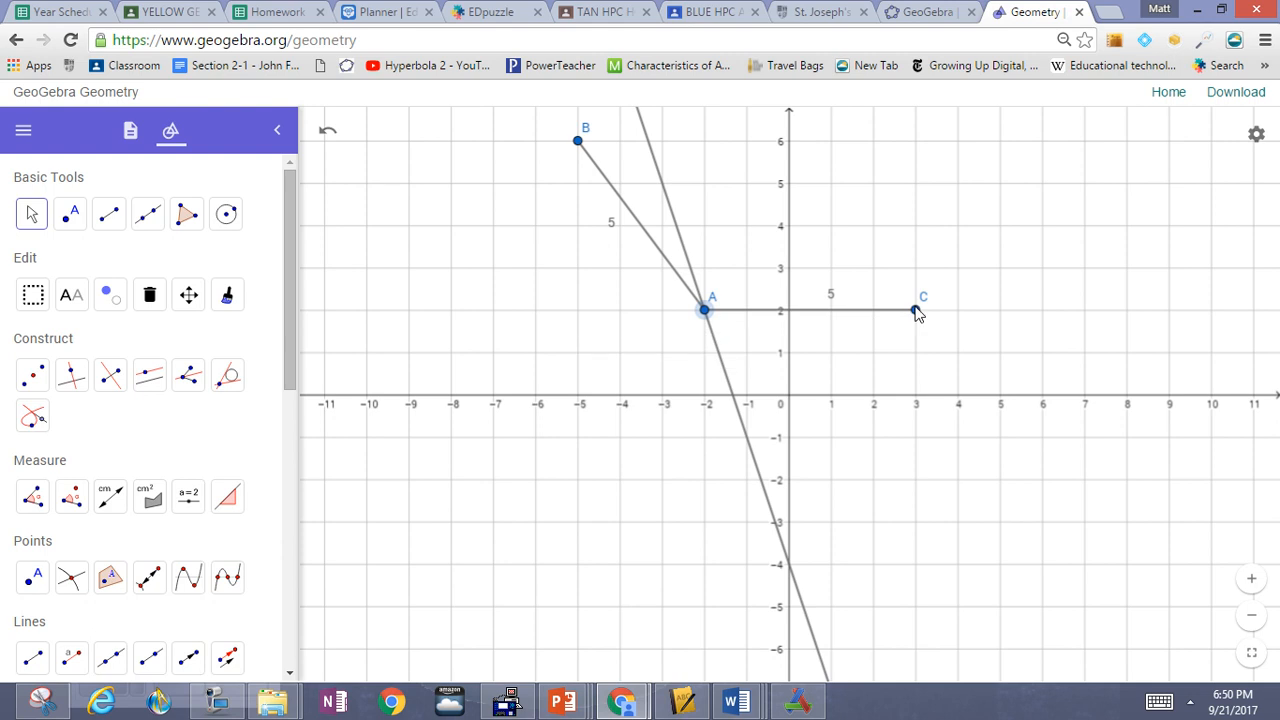
{"action": "left_click", "coordinate": [578, 142], "text": "ctrl"}
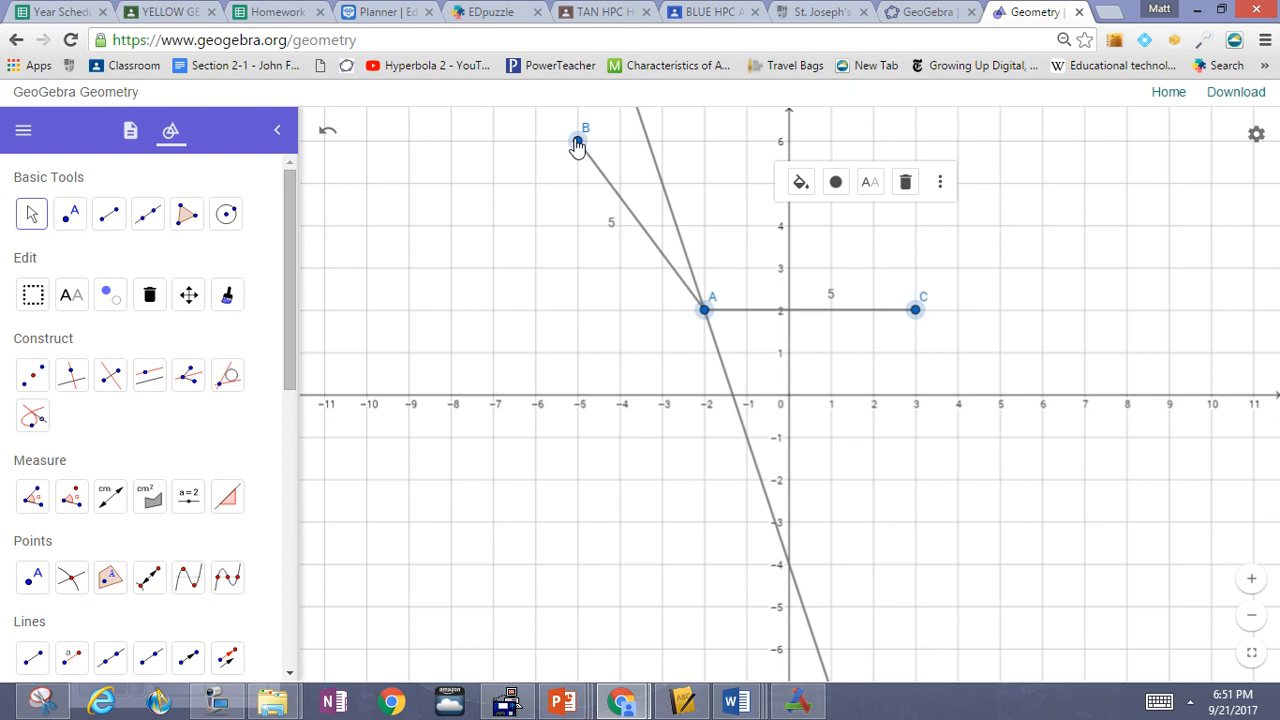
{"action": "right_click", "coordinate": [577, 143]}
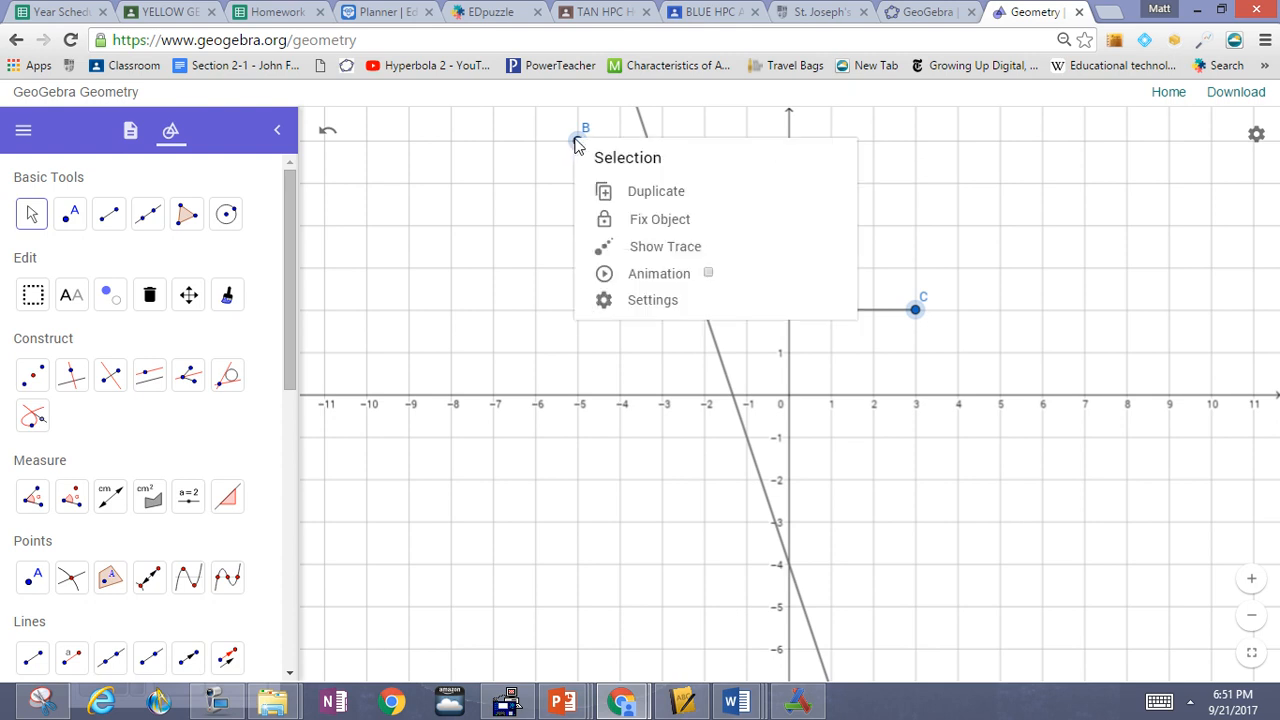
{"action": "left_click", "coordinate": [633, 300]}
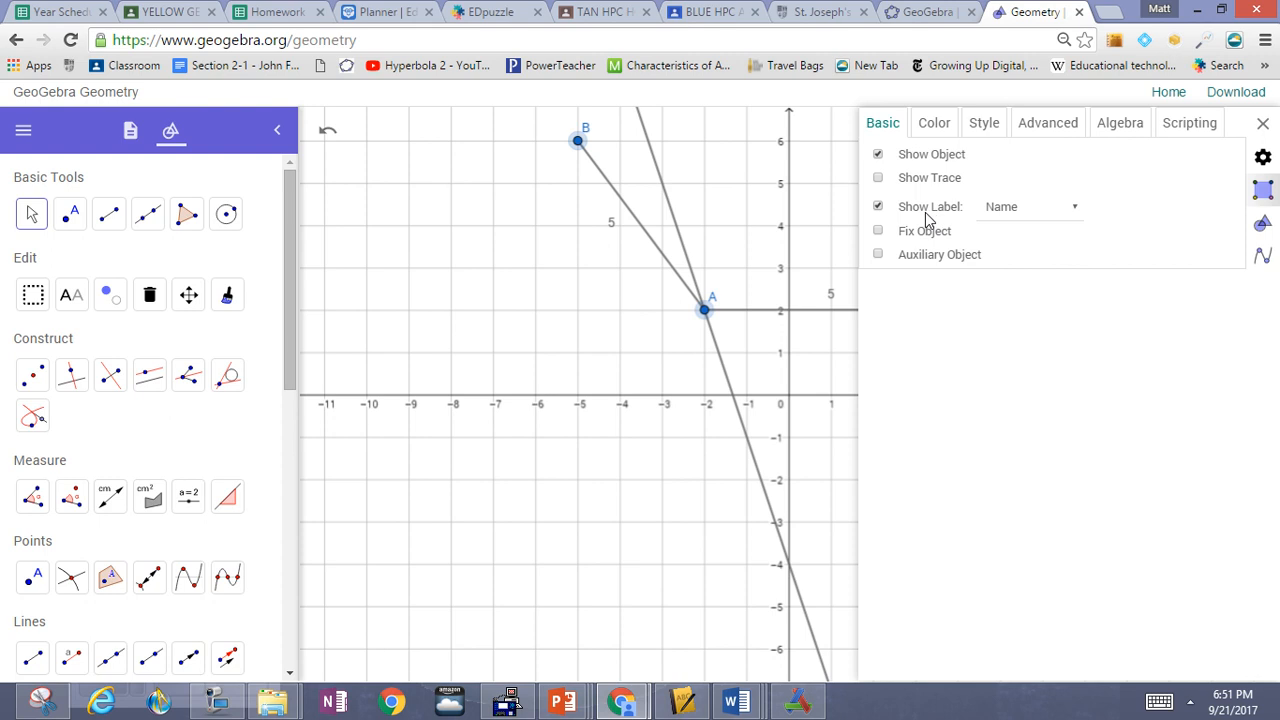
{"action": "left_click", "coordinate": [1077, 211]}
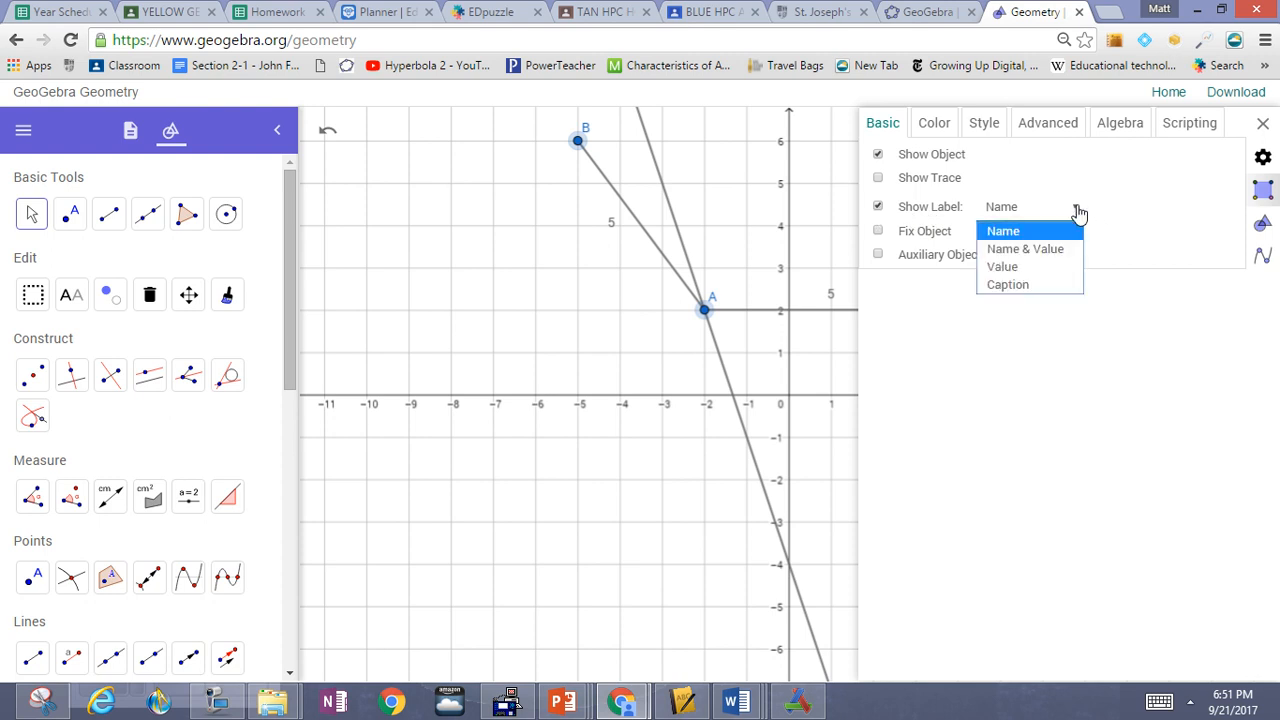
{"action": "left_click", "coordinate": [1040, 250]}
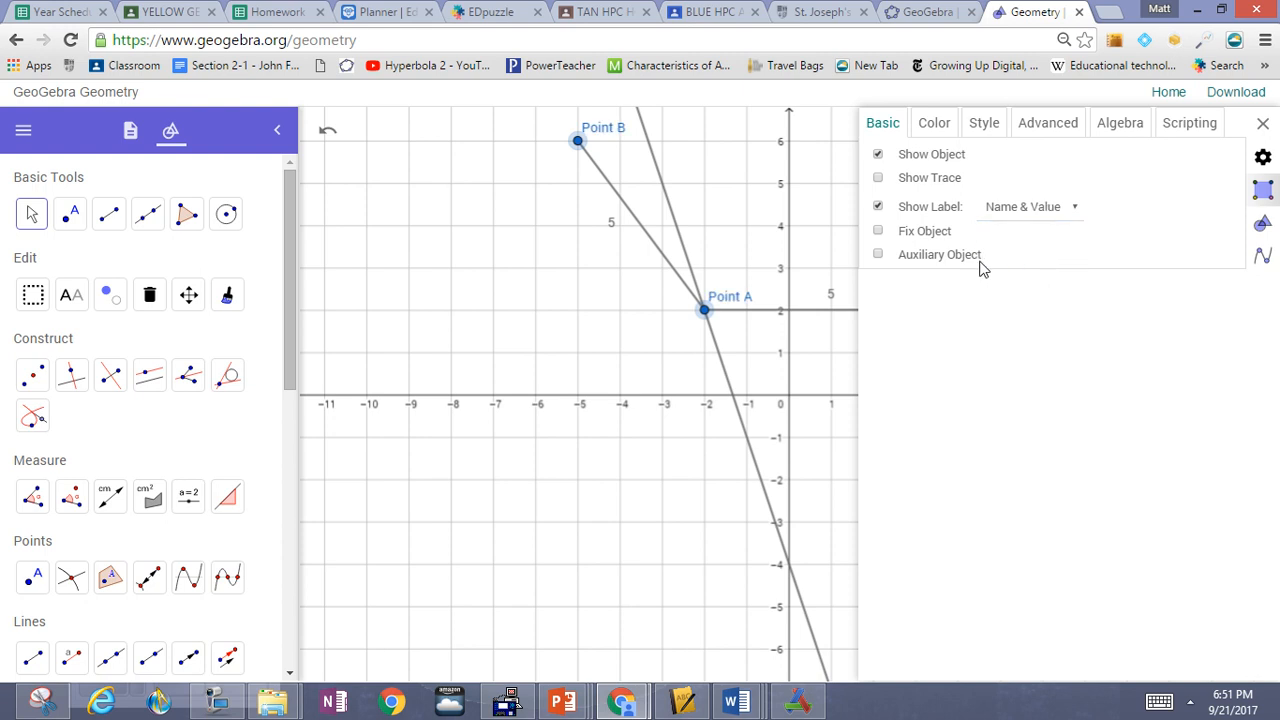
{"action": "left_click", "coordinate": [1076, 212]}
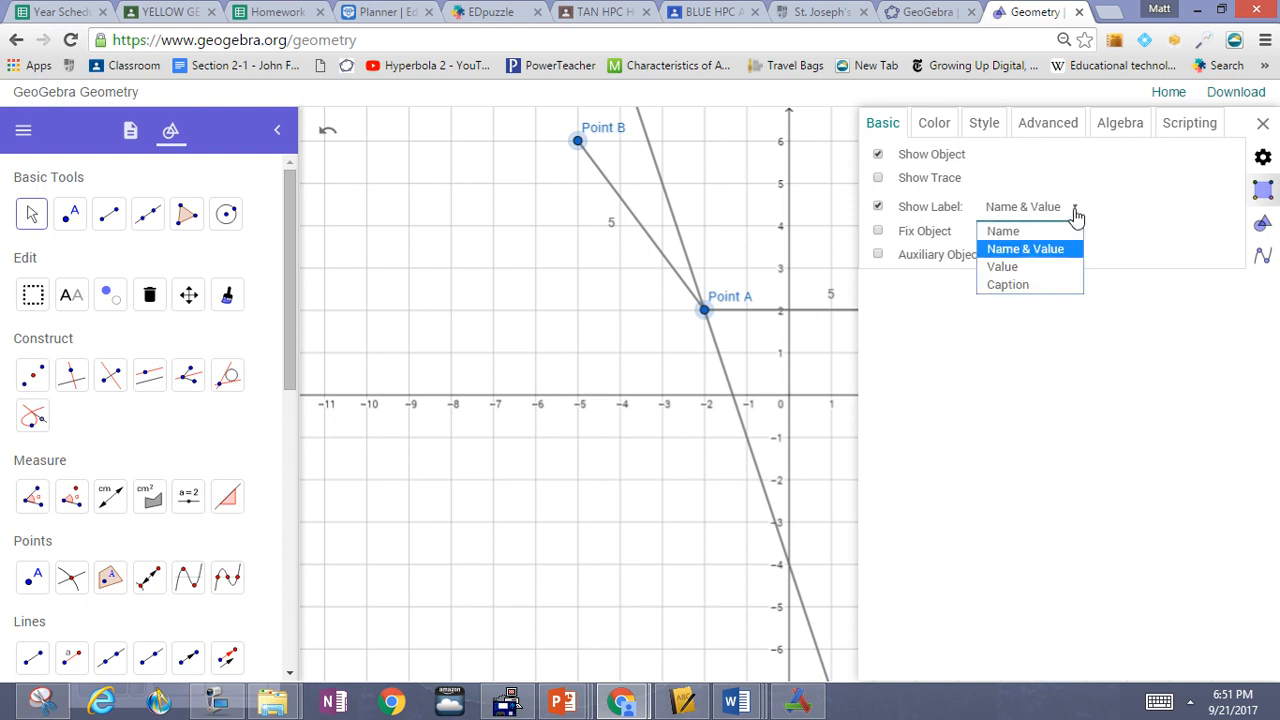
{"action": "left_click", "coordinate": [1030, 267]}
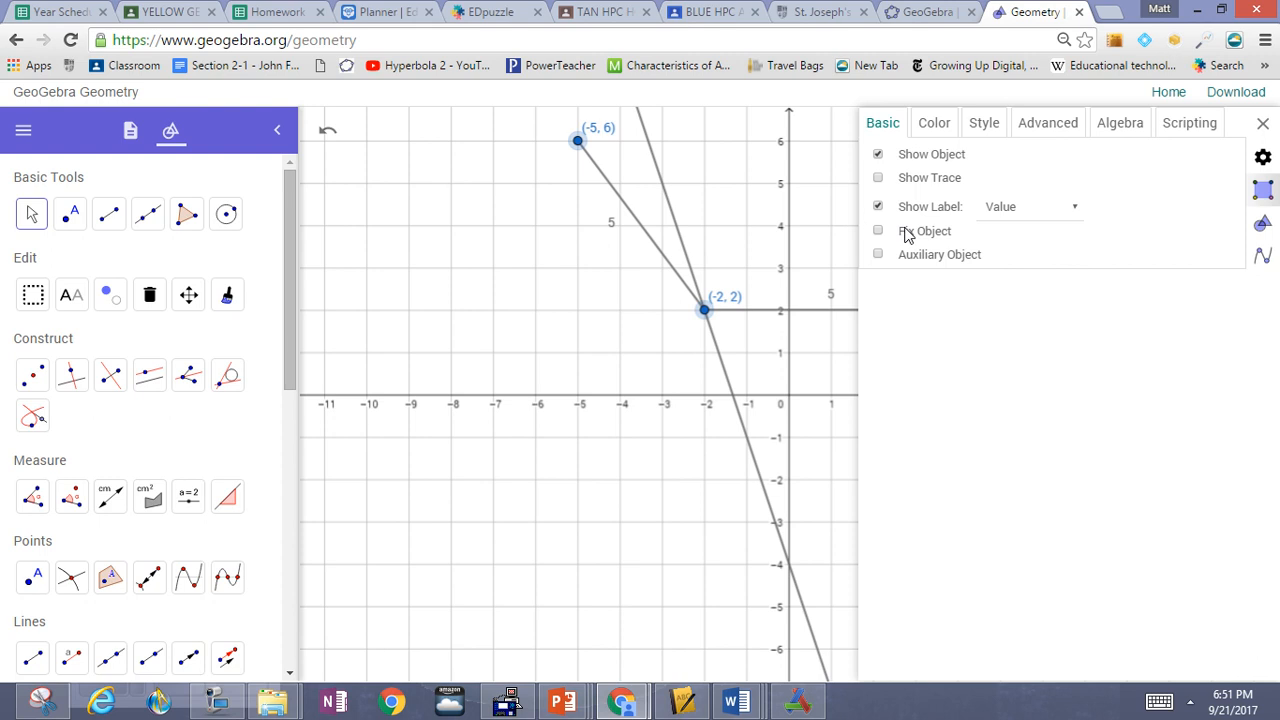
Step: Try the Name & Value label style on the three points, return it to Value and close the settings
{"action": "left_click", "coordinate": [1077, 213]}
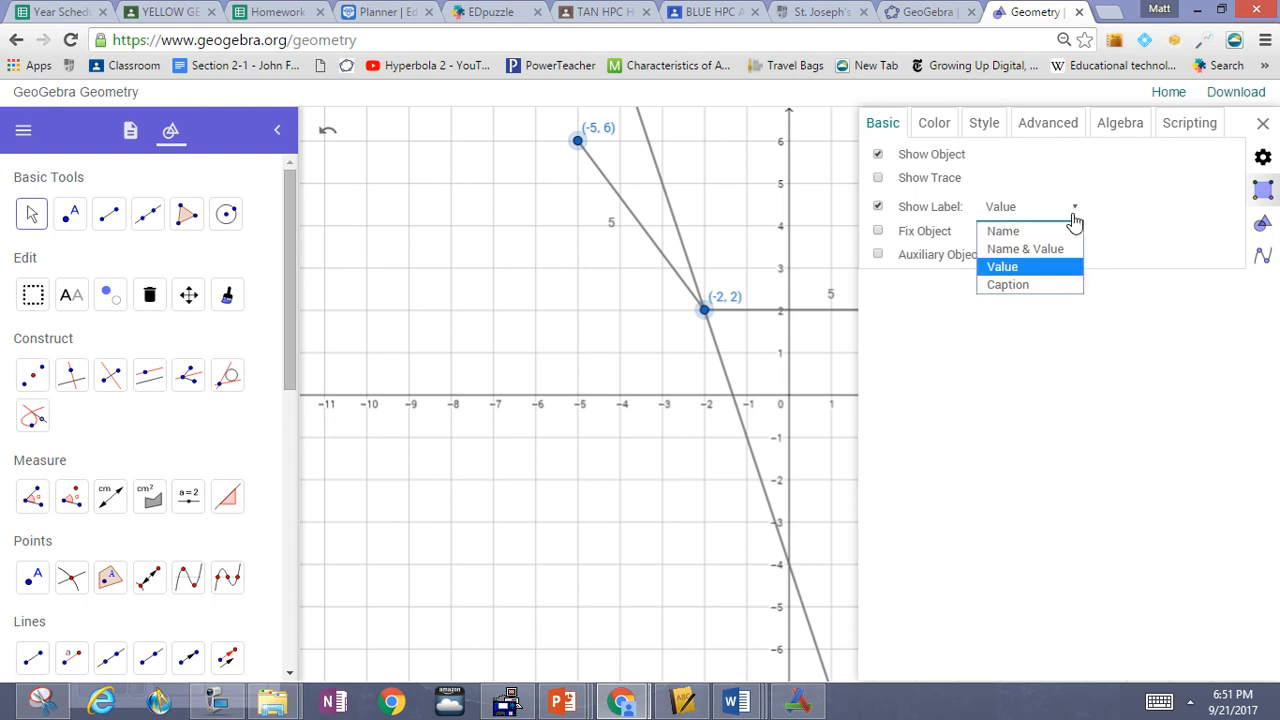
{"action": "left_click", "coordinate": [1051, 250]}
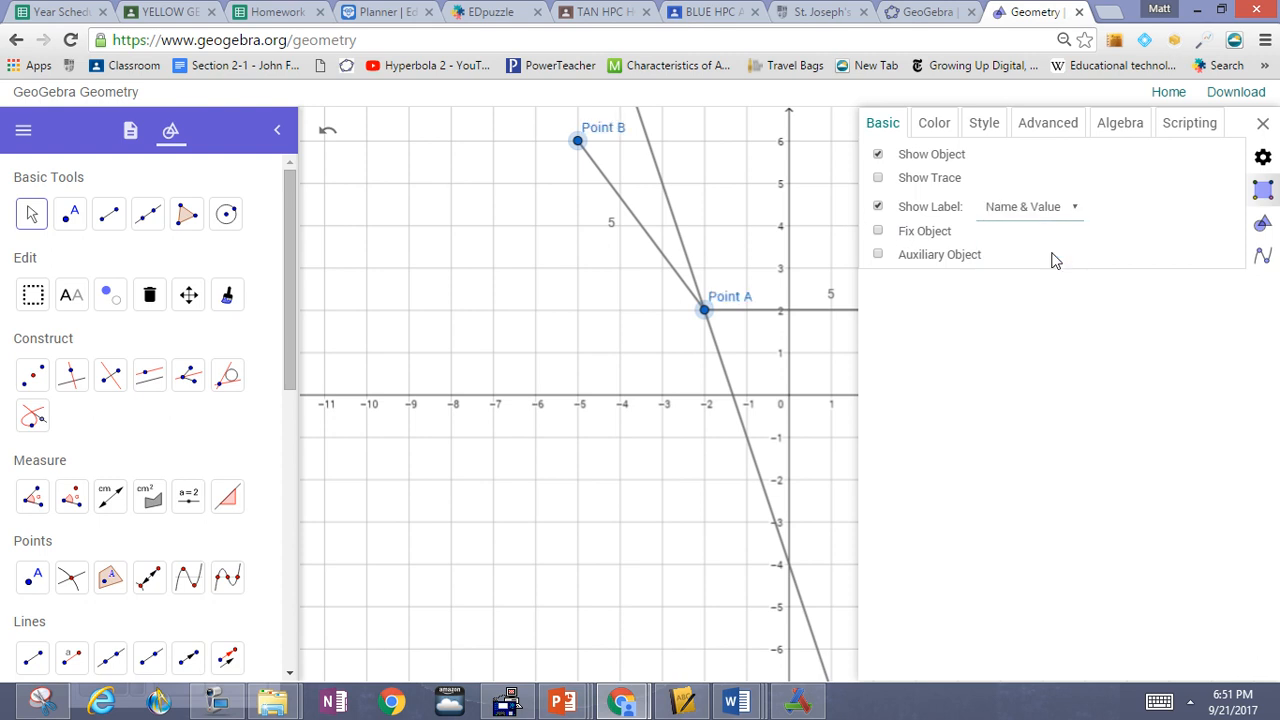
{"action": "left_click", "coordinate": [1075, 213]}
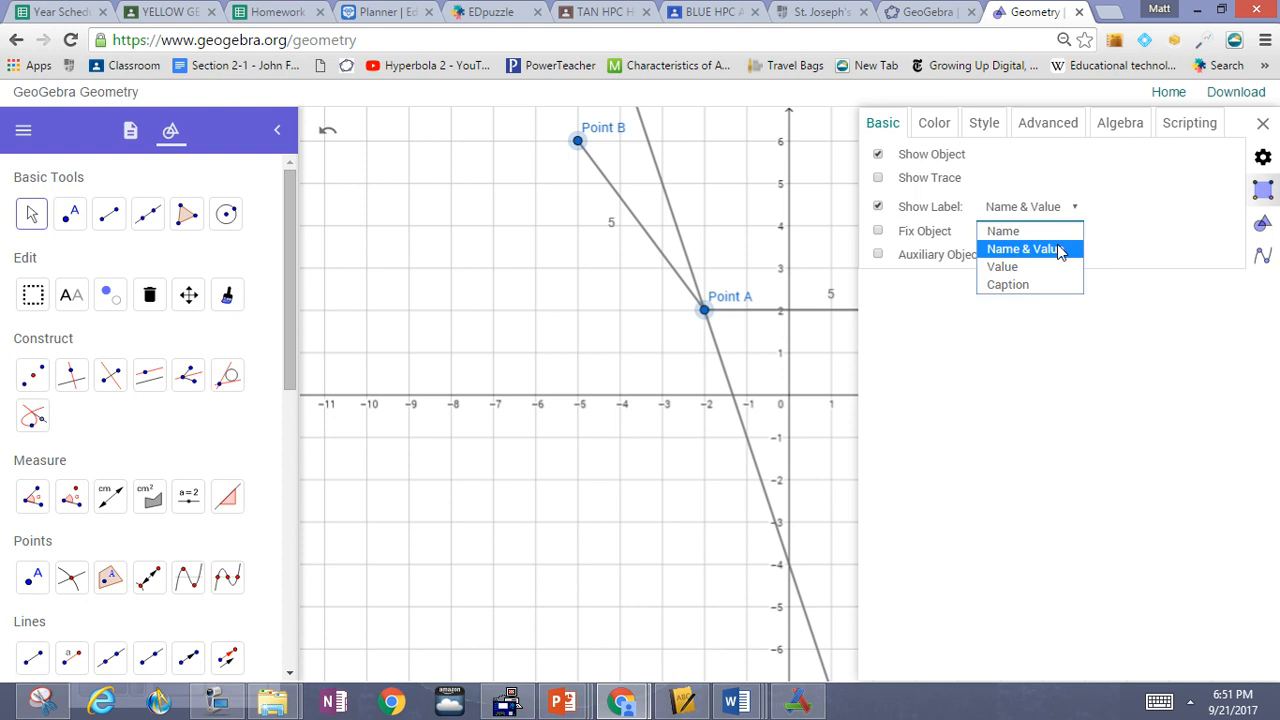
{"action": "left_click", "coordinate": [1052, 268]}
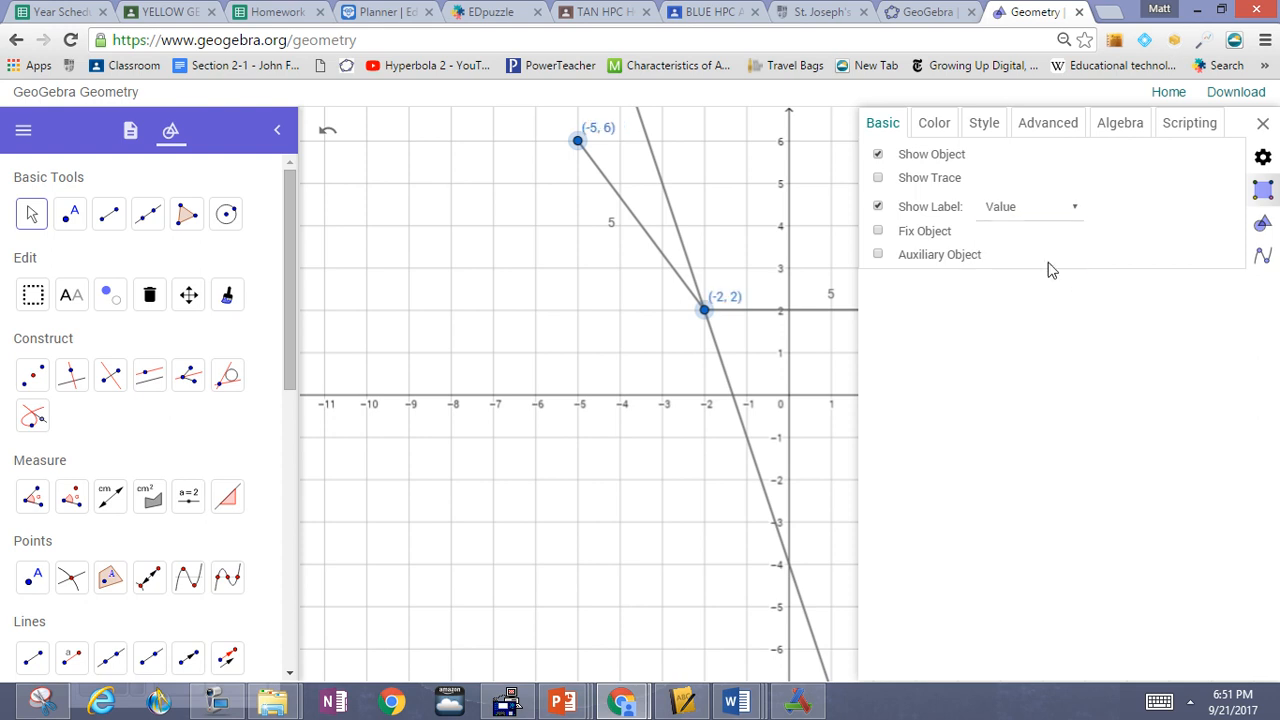
{"action": "left_click", "coordinate": [603, 374]}
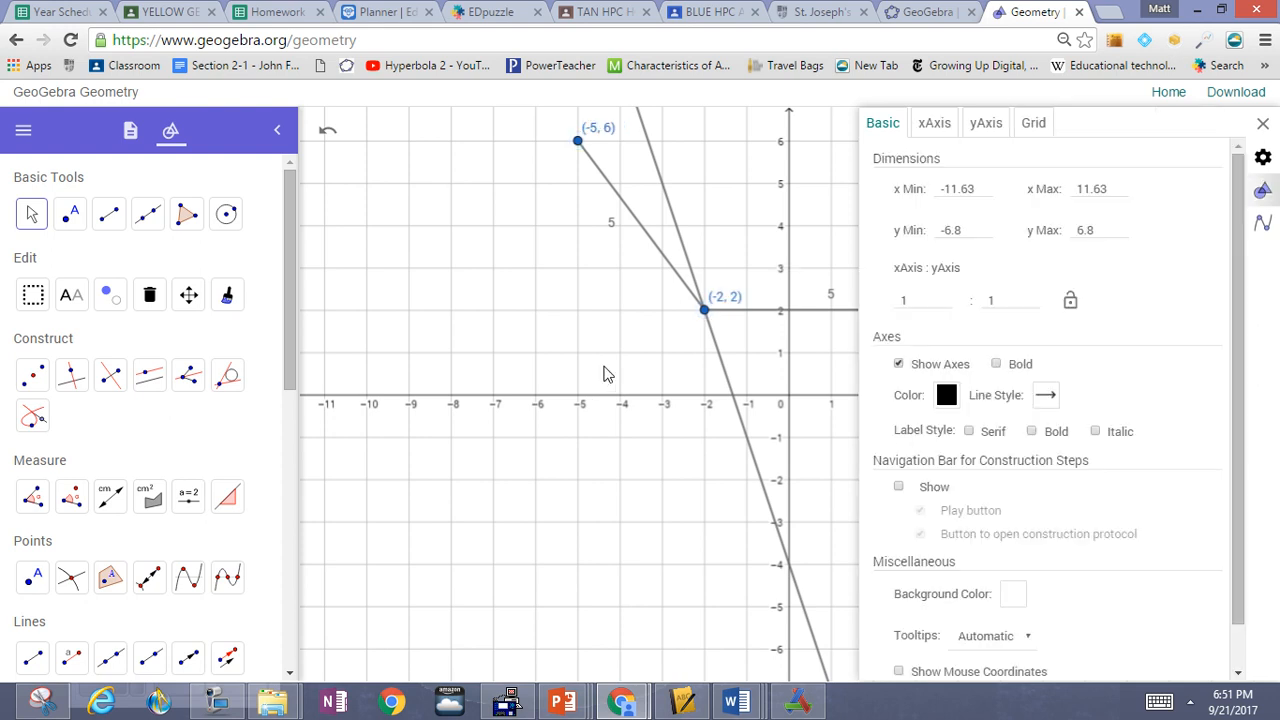
{"action": "left_click", "coordinate": [1261, 124]}
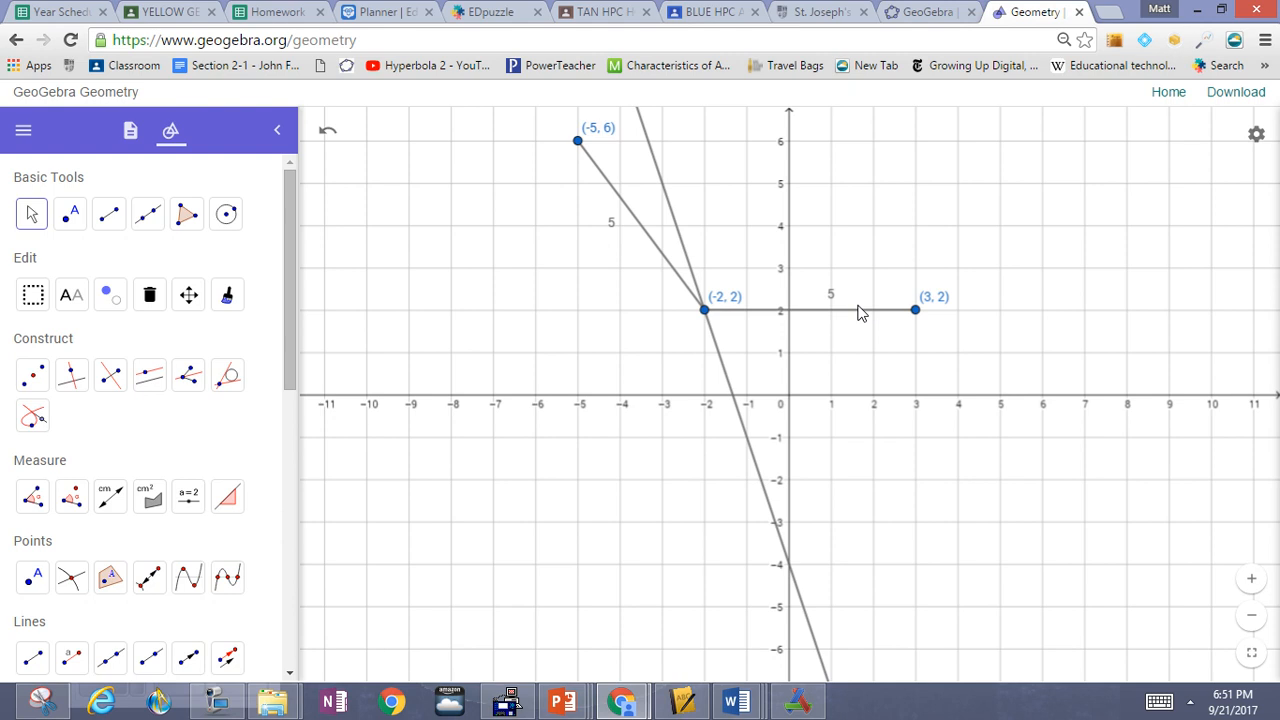
Step: Show the label of line 3x + y + 4 = 0 as its Value and close the settings
{"action": "right_click", "coordinate": [667, 203]}
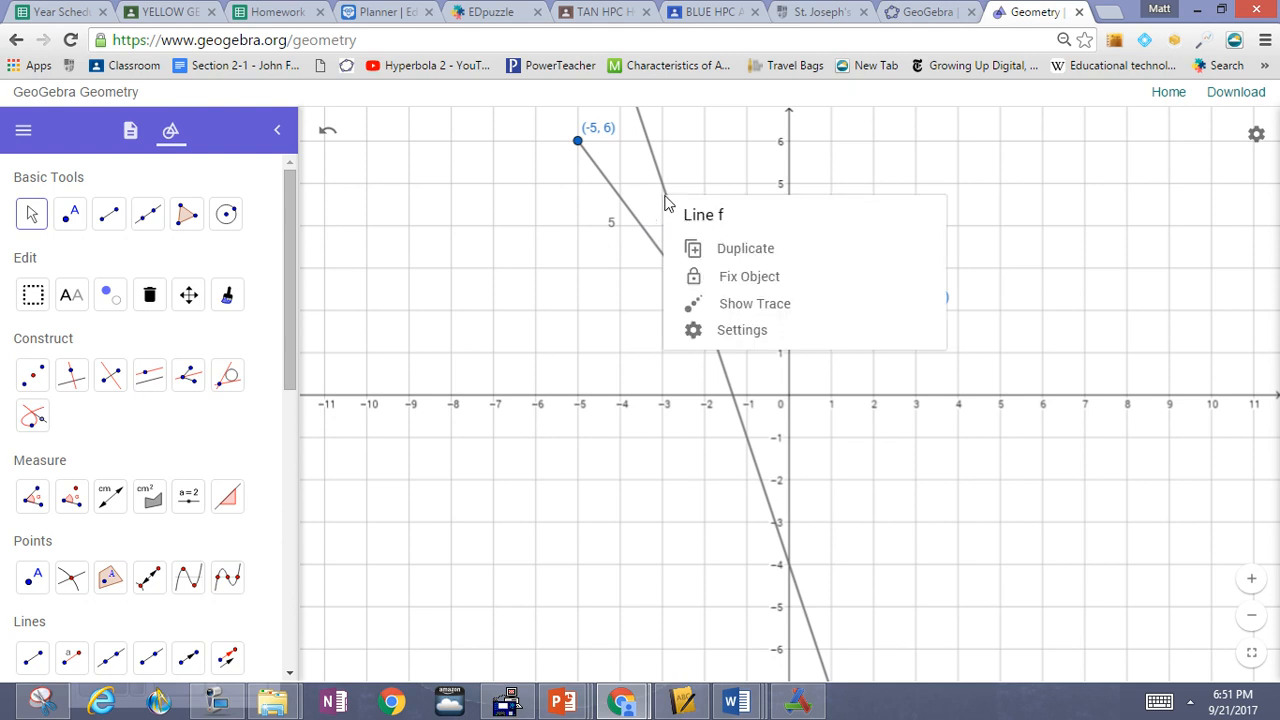
{"action": "left_click", "coordinate": [725, 340]}
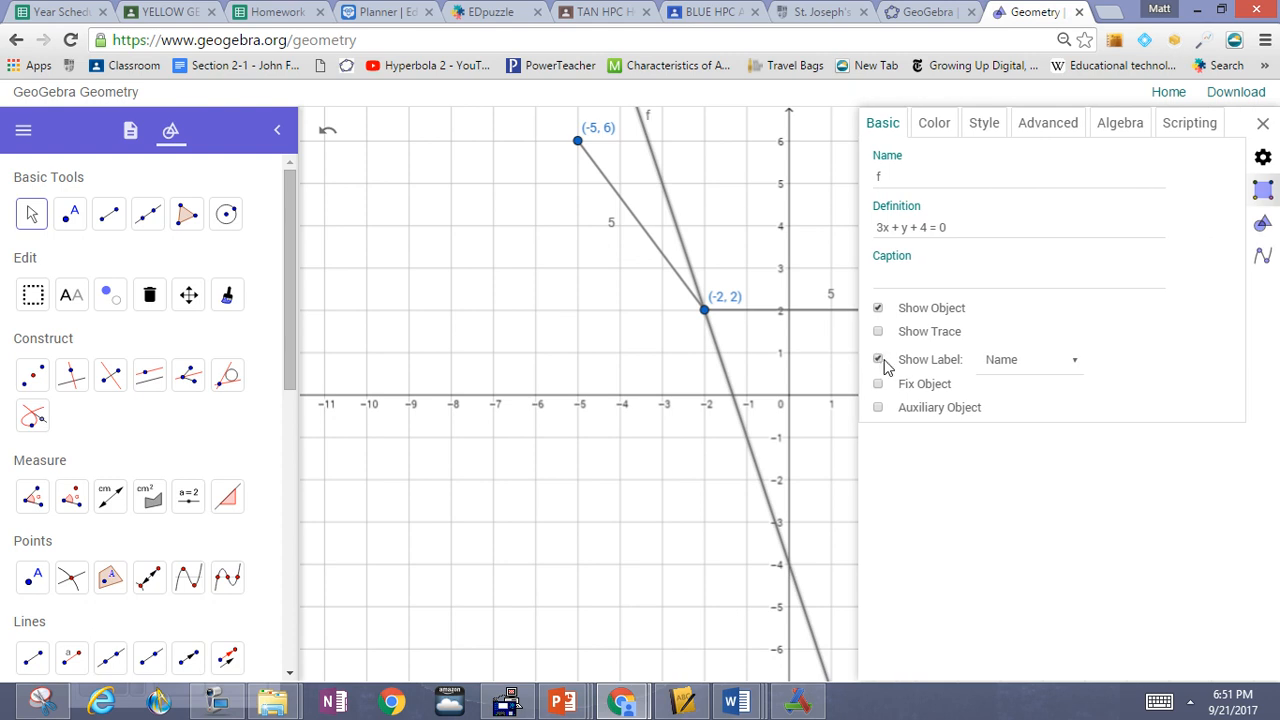
{"action": "left_click", "coordinate": [1079, 367]}
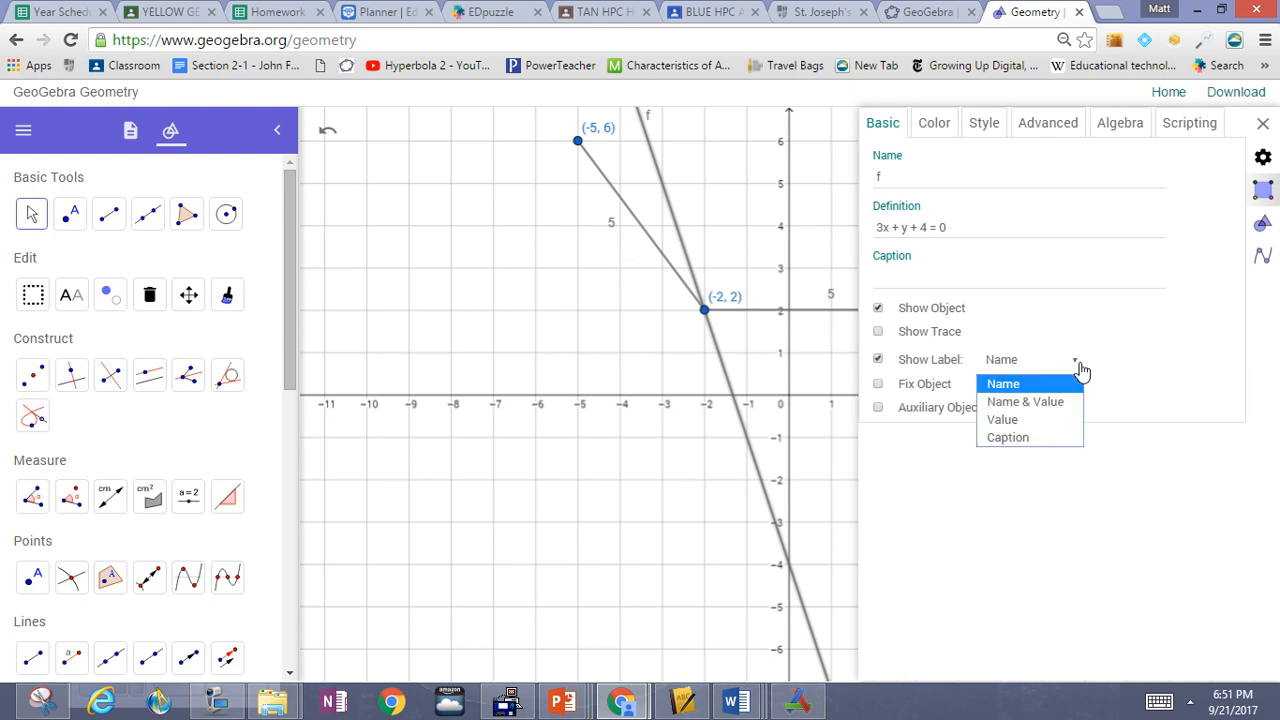
{"action": "left_click", "coordinate": [1040, 420]}
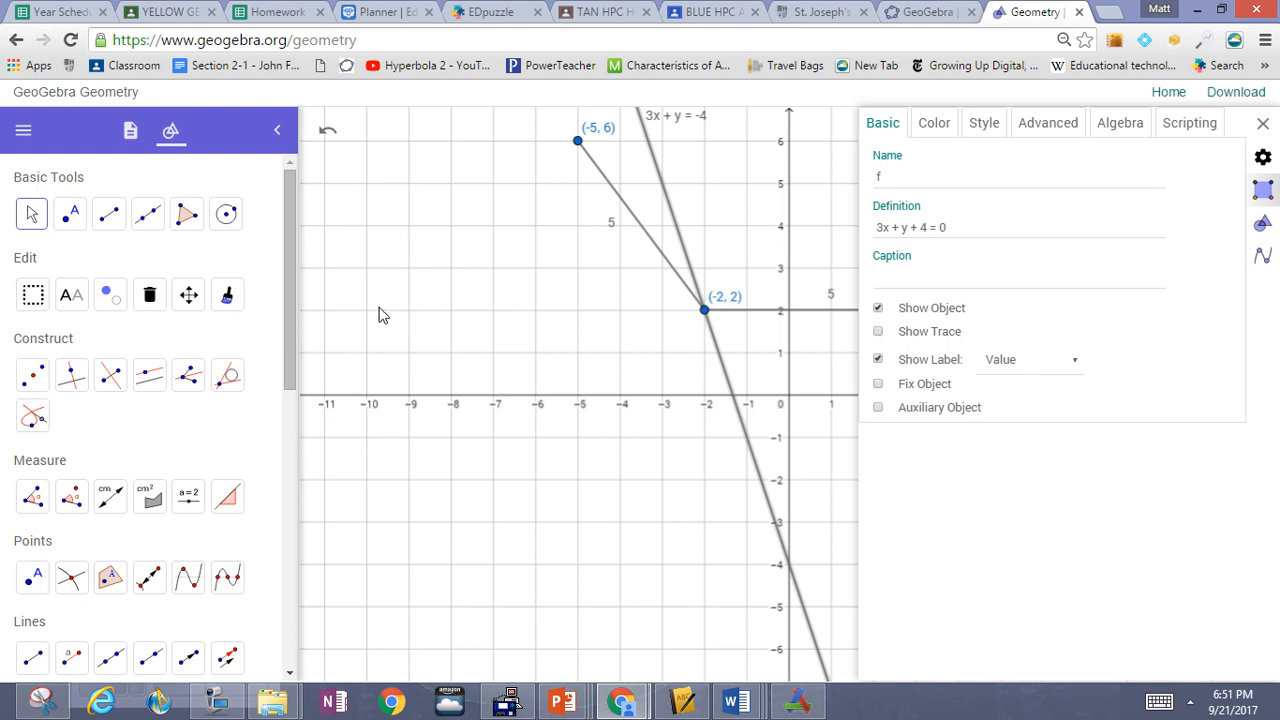
{"action": "left_click", "coordinate": [957, 234]}
{"action": "left_click", "coordinate": [1262, 123]}
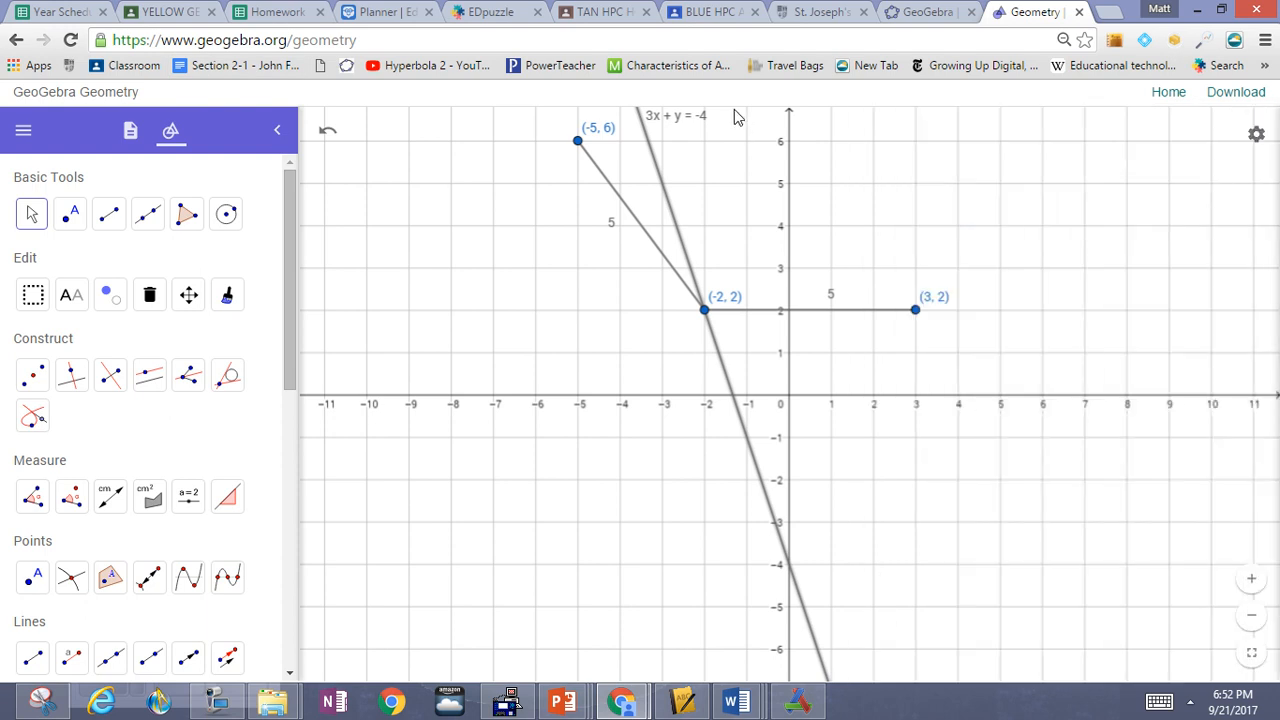
Step: Collapse the tools sidebar and move the line's equation label down beside the line to about y = 8
{"action": "left_click", "coordinate": [278, 132]}
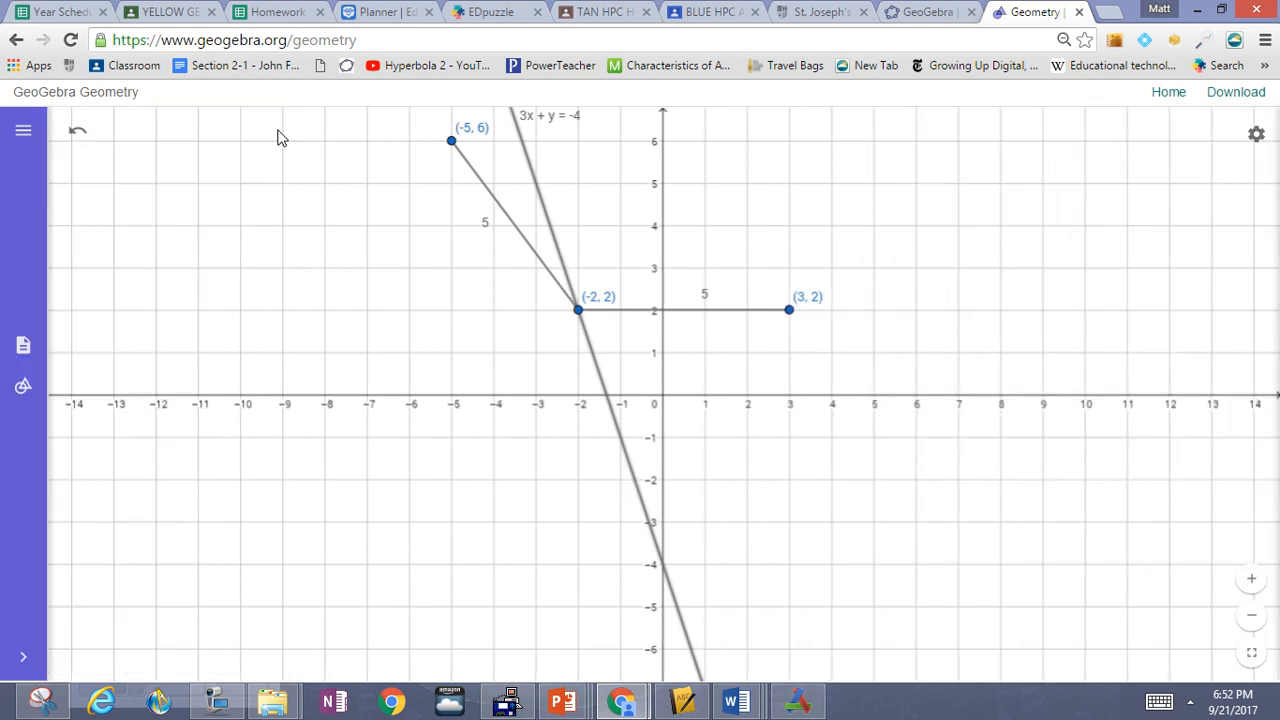
{"action": "left_click_drag", "start_coordinate": [892, 518], "coordinate": [929, 666]}
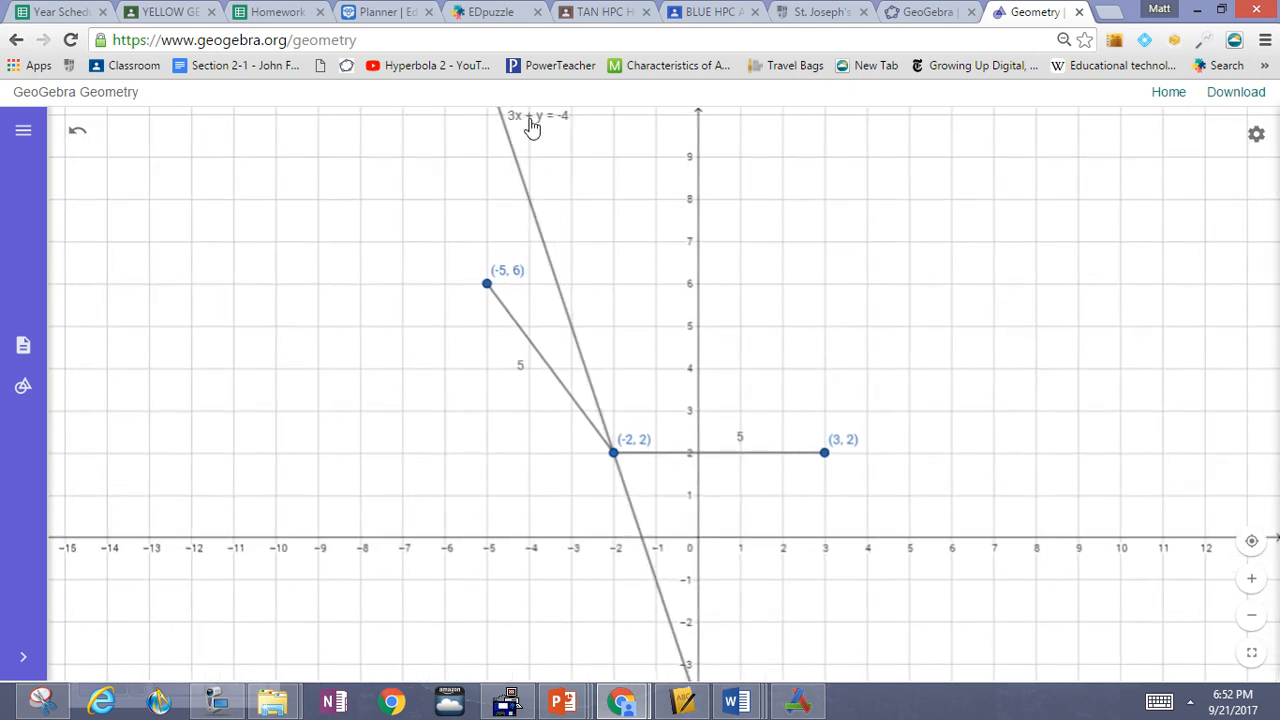
{"action": "left_click_drag", "start_coordinate": [531, 124], "coordinate": [512, 295]}
{"action": "left_click", "coordinate": [215, 703]}
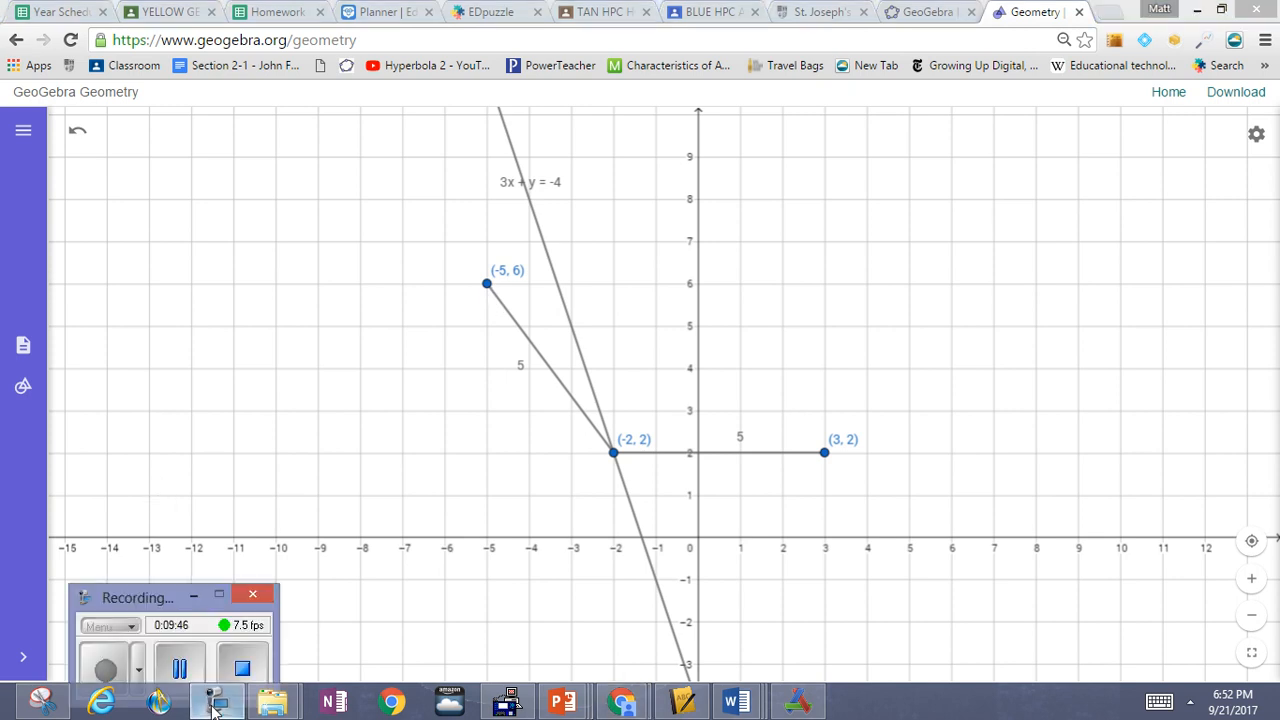
{"action": "left_click_drag", "start_coordinate": [176, 609], "coordinate": [177, 573]}
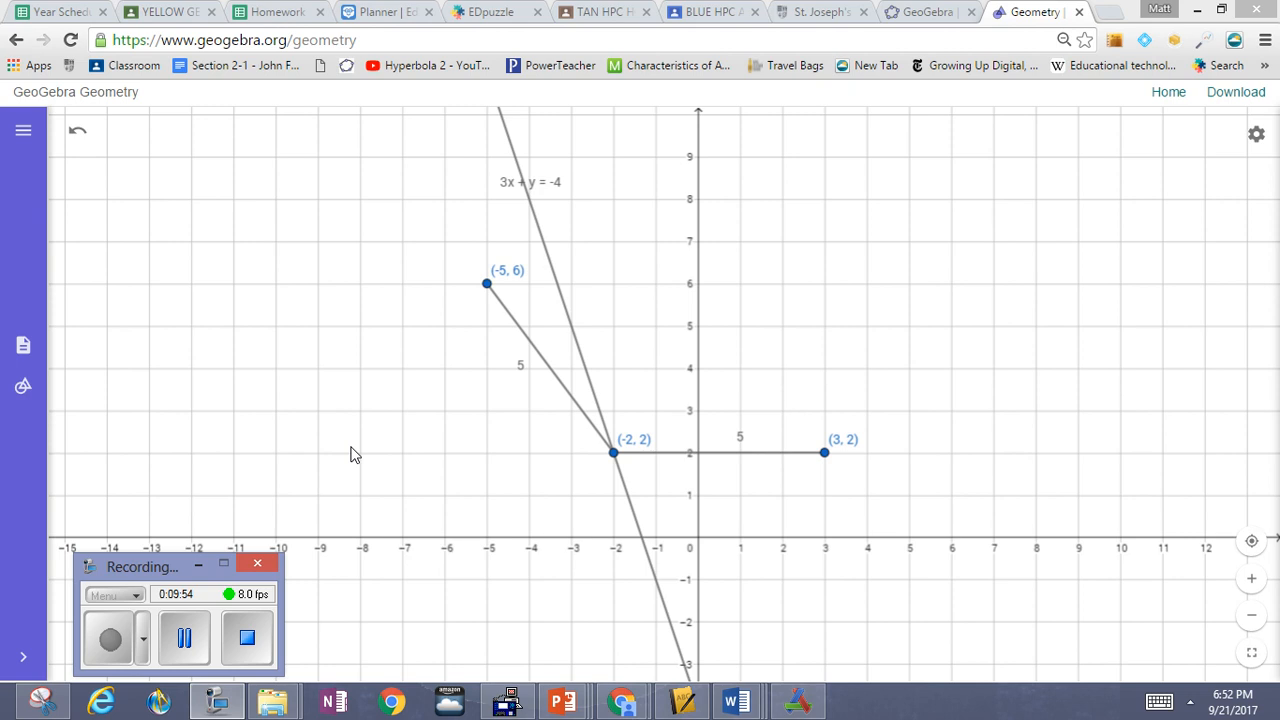
Step: Slide point A down the line to about (-0.1, -3.7) and expand the tools sidebar again
{"action": "left_click_drag", "start_coordinate": [251, 351], "coordinate": [224, 332]}
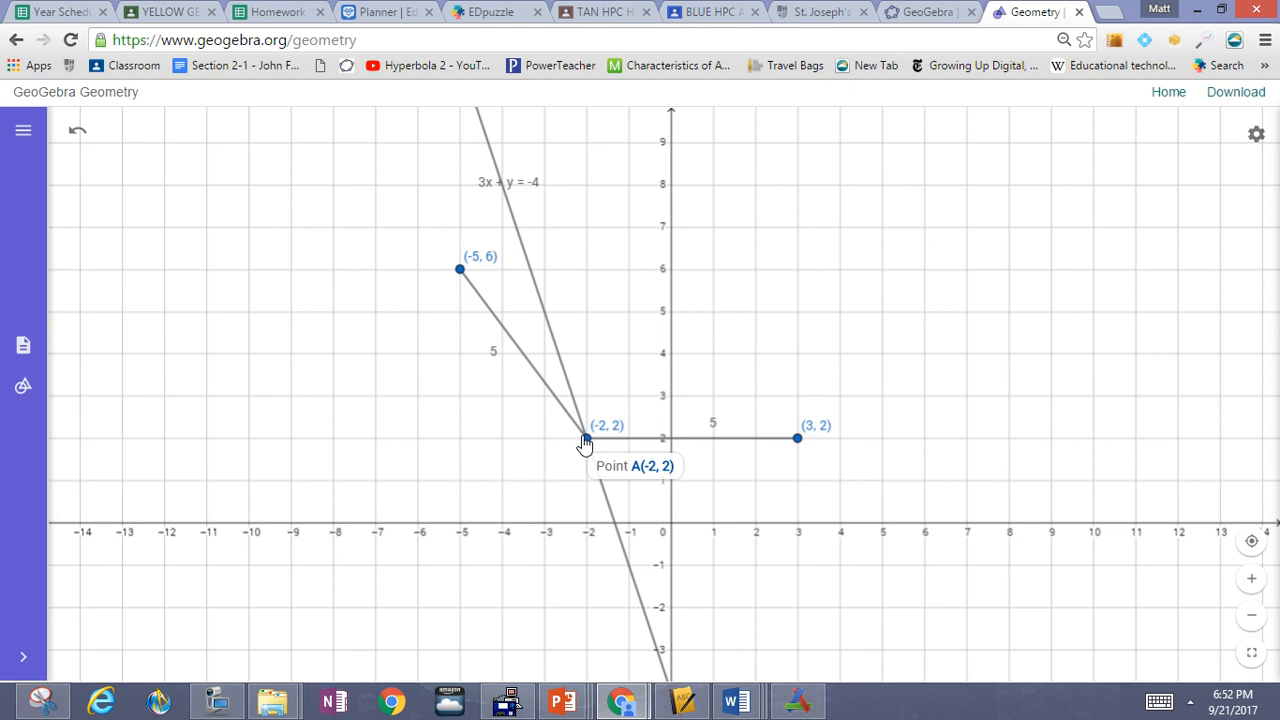
{"action": "left_click_drag", "start_coordinate": [587, 440], "coordinate": [668, 685]}
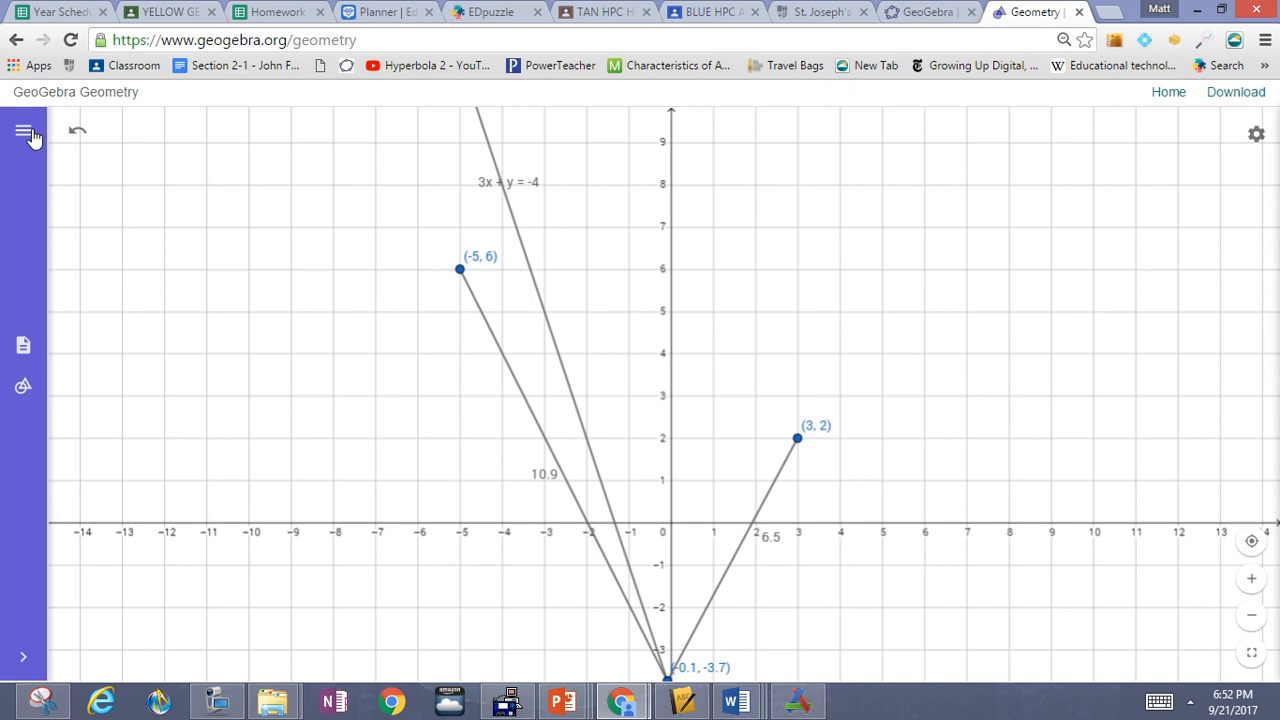
{"action": "left_click", "coordinate": [23, 389]}
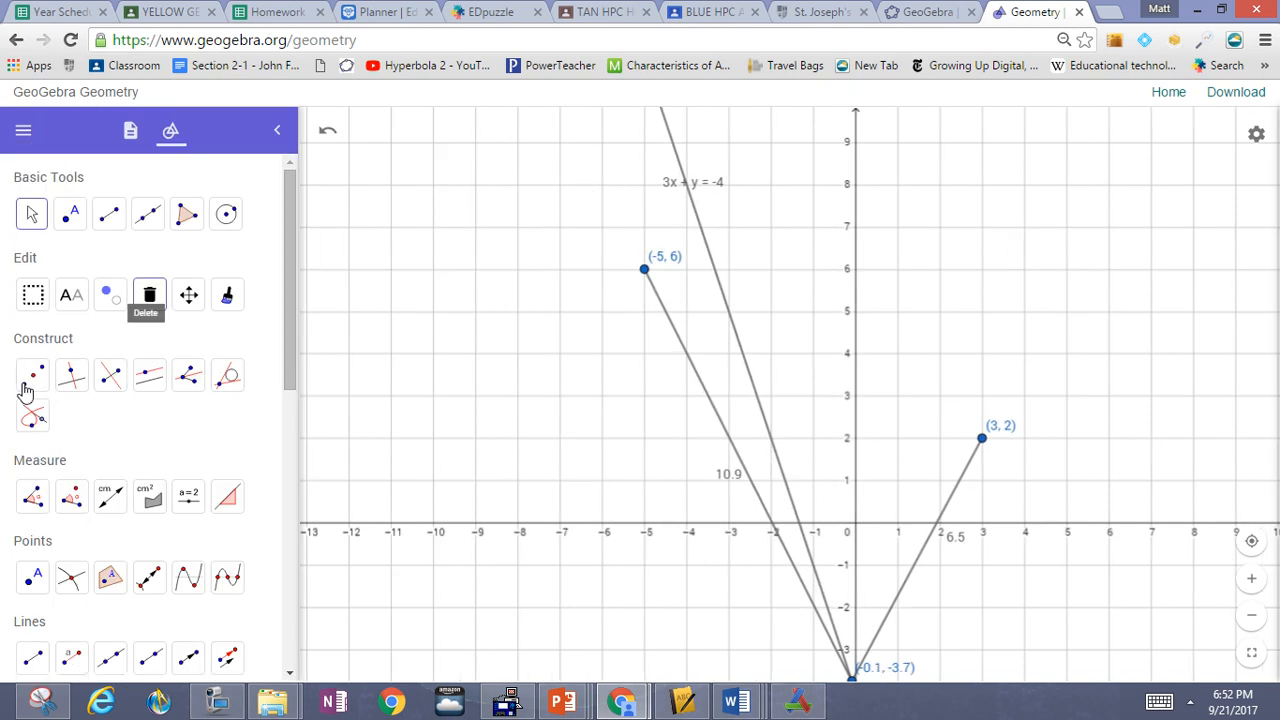
Step: Draw a segment connecting the points (-5, 6) and (3, 2)
{"action": "left_click", "coordinate": [120, 283]}
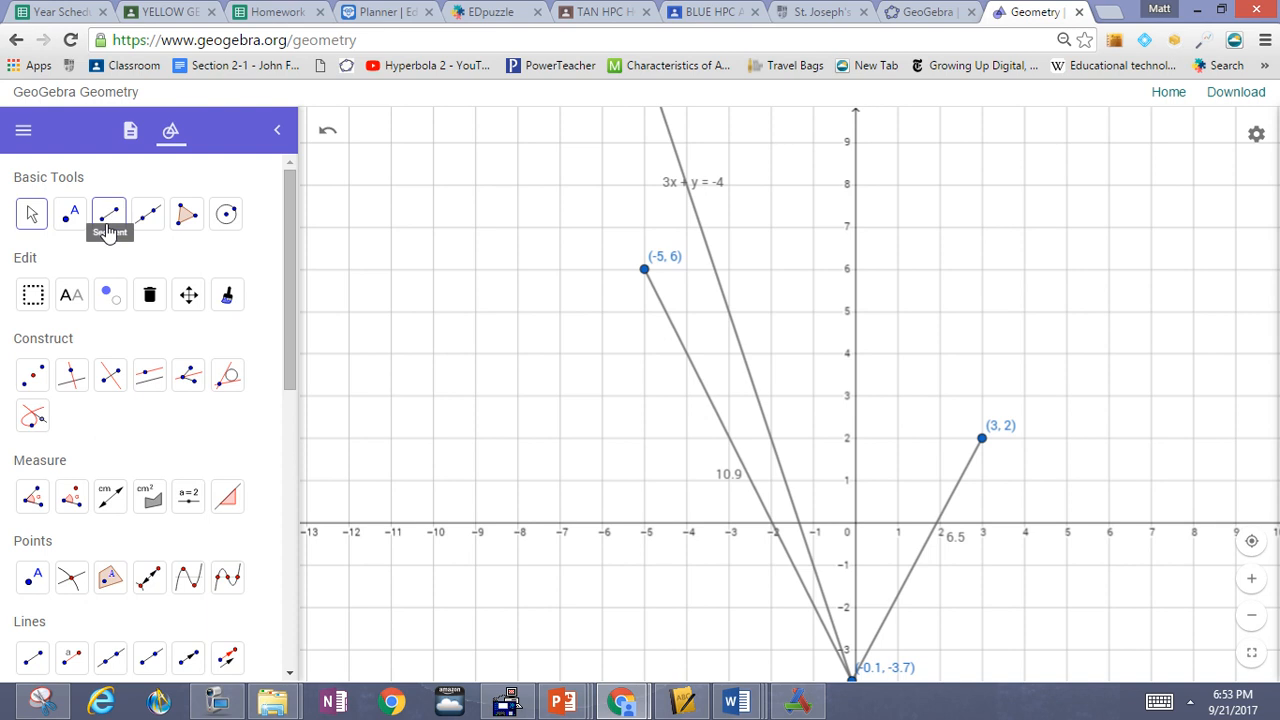
{"action": "left_click", "coordinate": [107, 227]}
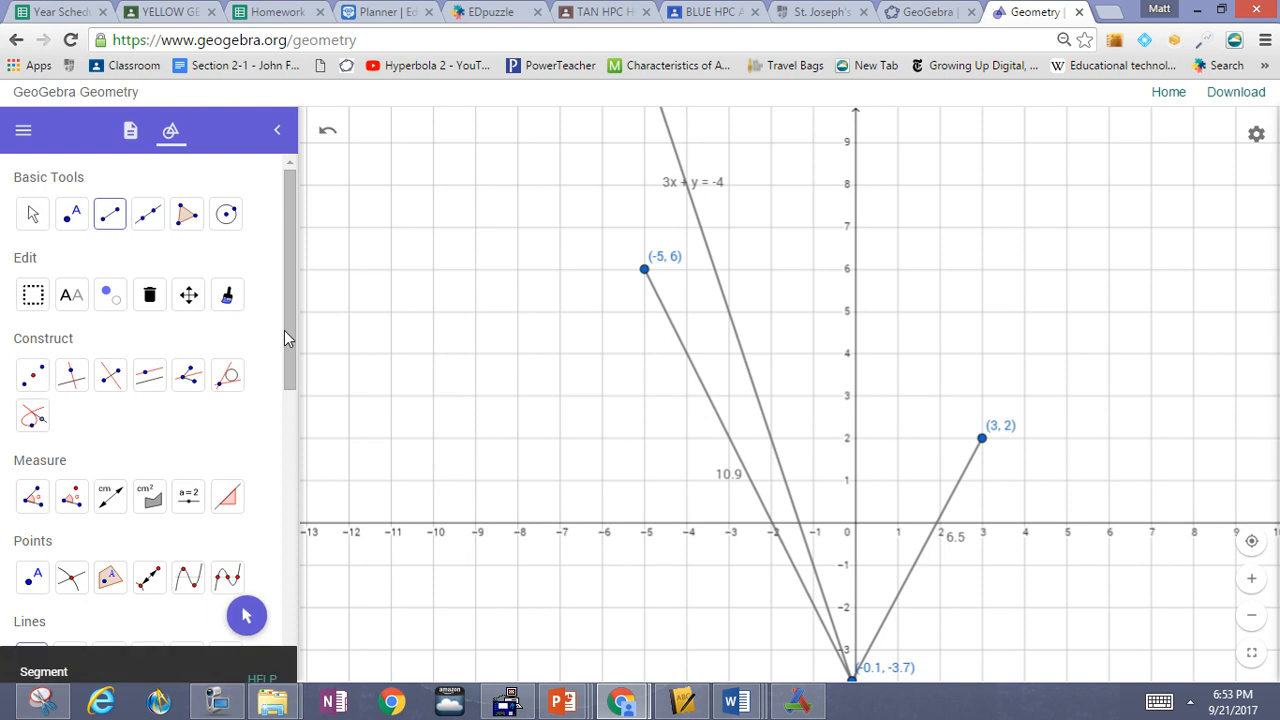
{"action": "left_click", "coordinate": [644, 271]}
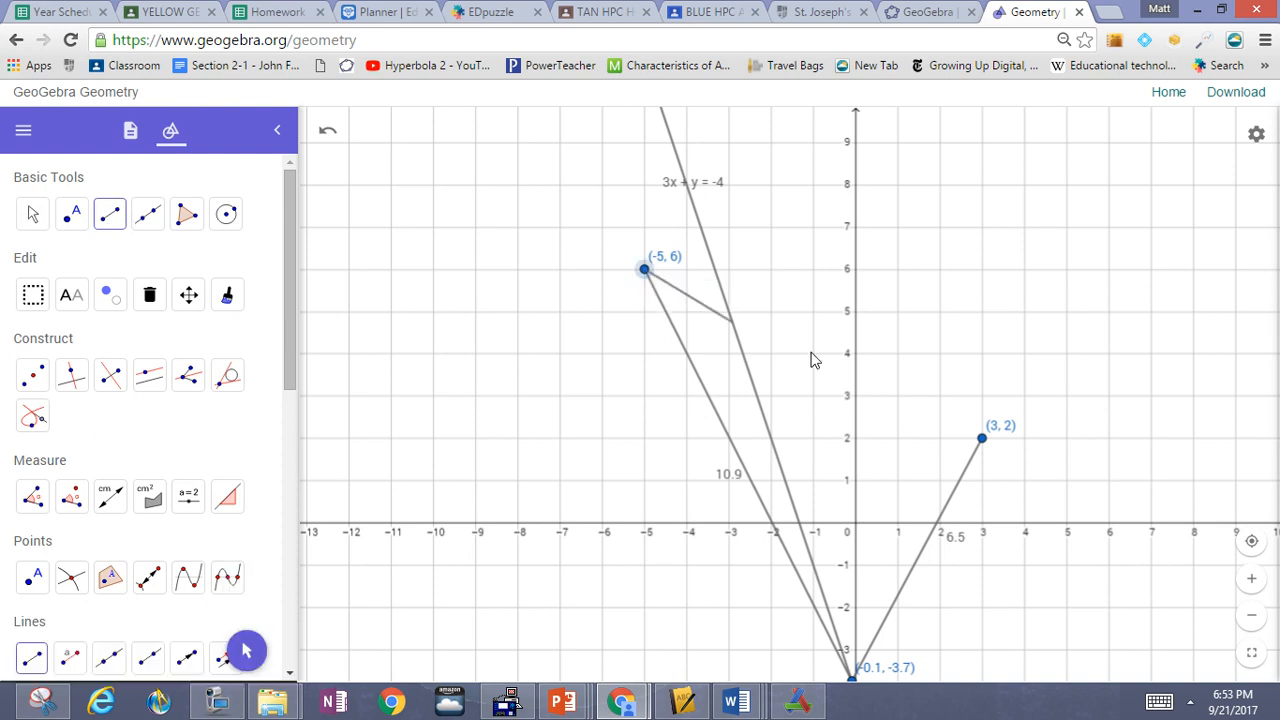
{"action": "left_click", "coordinate": [982, 440]}
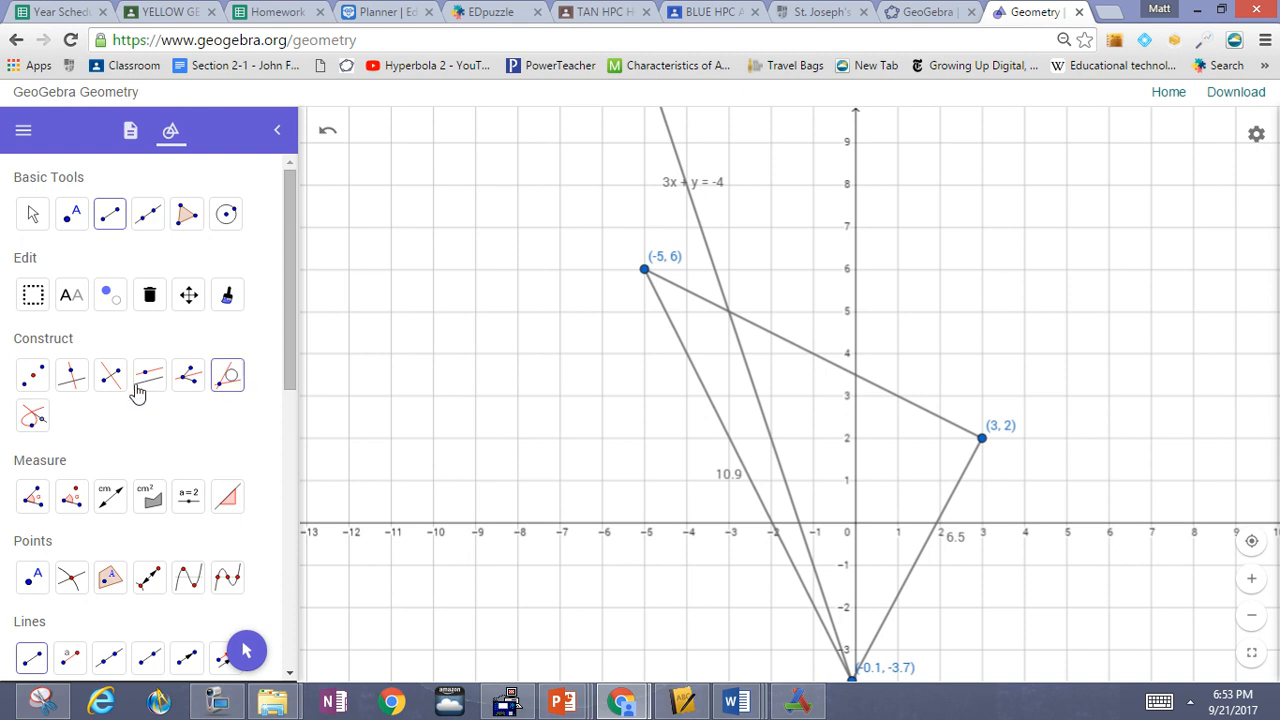
Step: Mark the midpoint of the segment between (-5, 6) and (3, 2) and construct the line perpendicular to the segment through it
{"action": "left_click", "coordinate": [33, 376]}
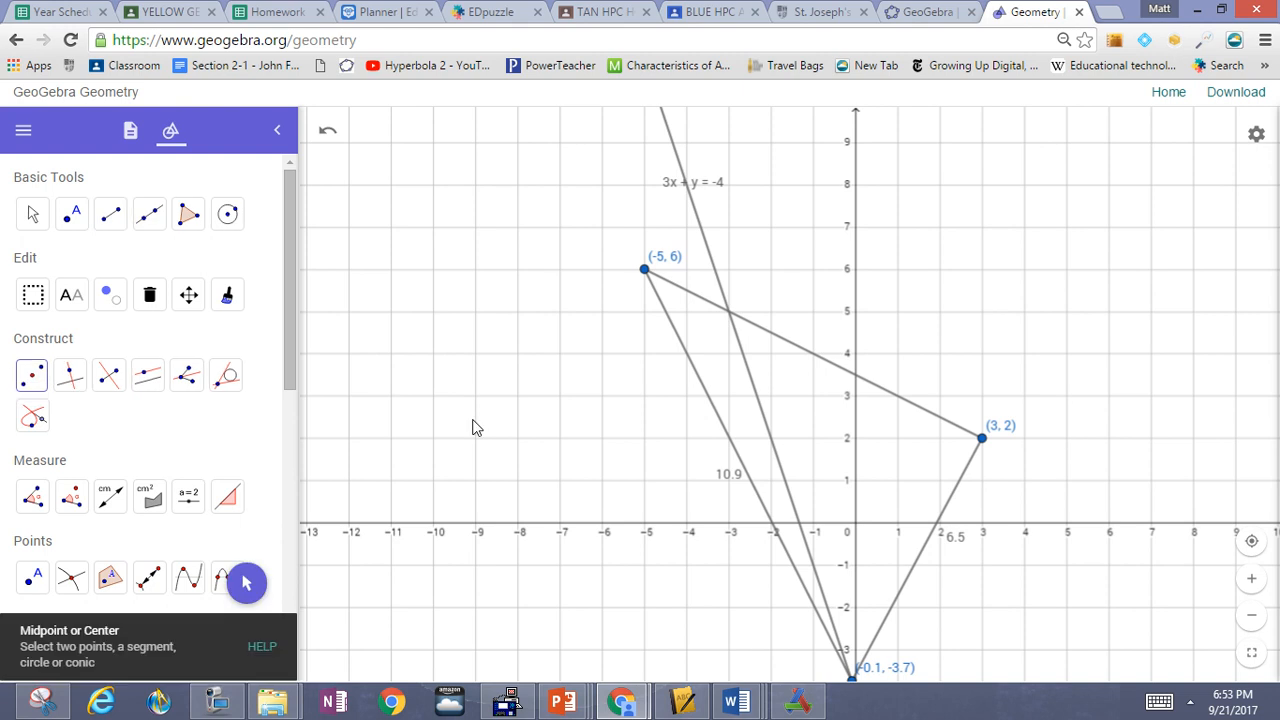
{"action": "left_click", "coordinate": [815, 358]}
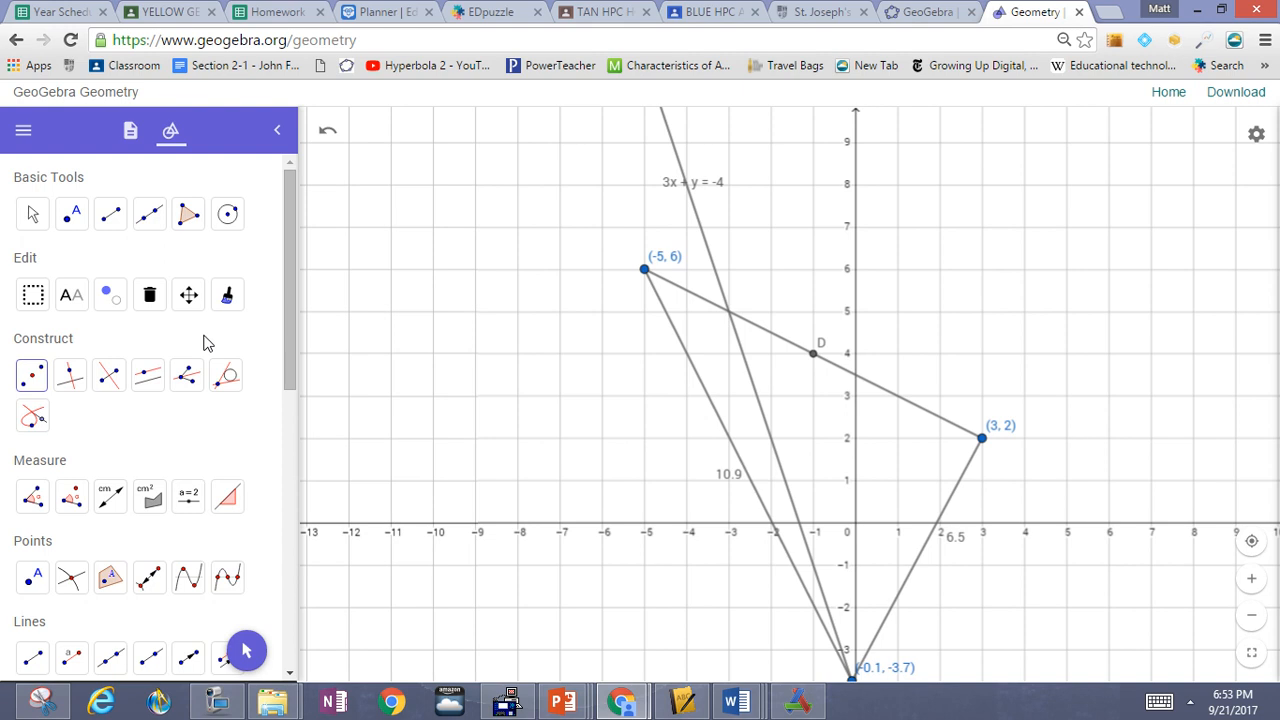
{"action": "left_click", "coordinate": [72, 385]}
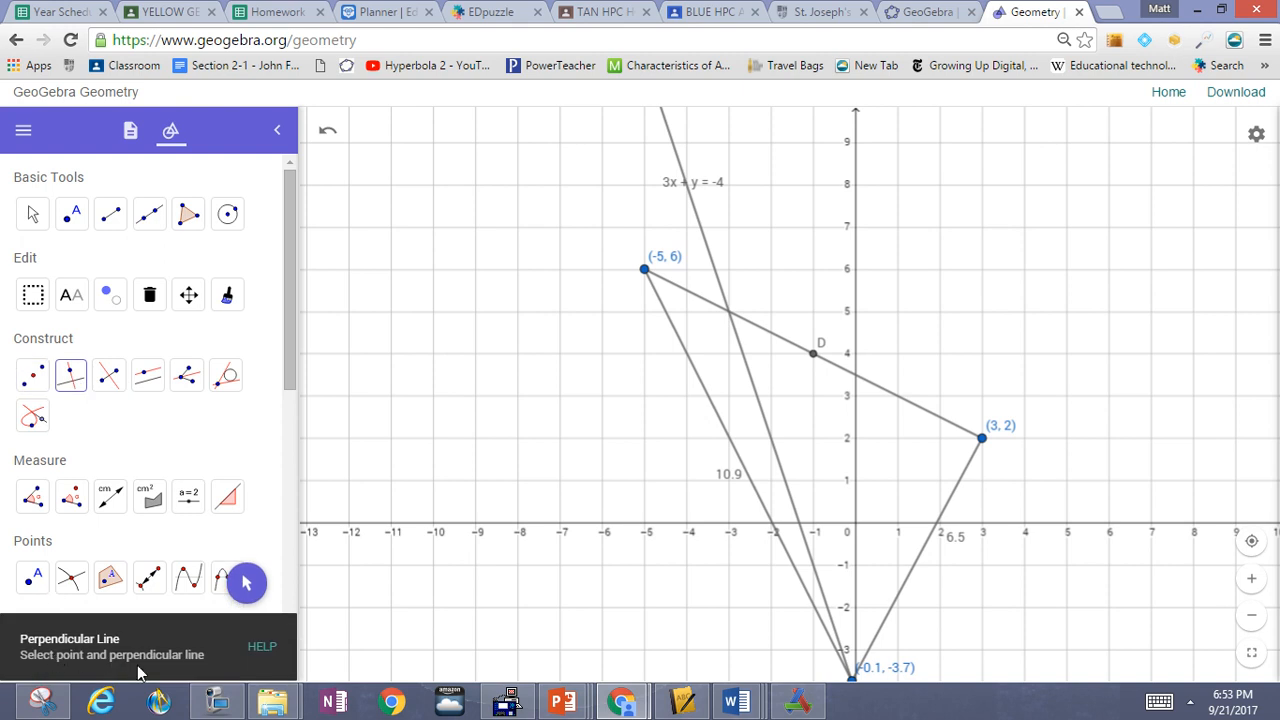
{"action": "left_click", "coordinate": [840, 374]}
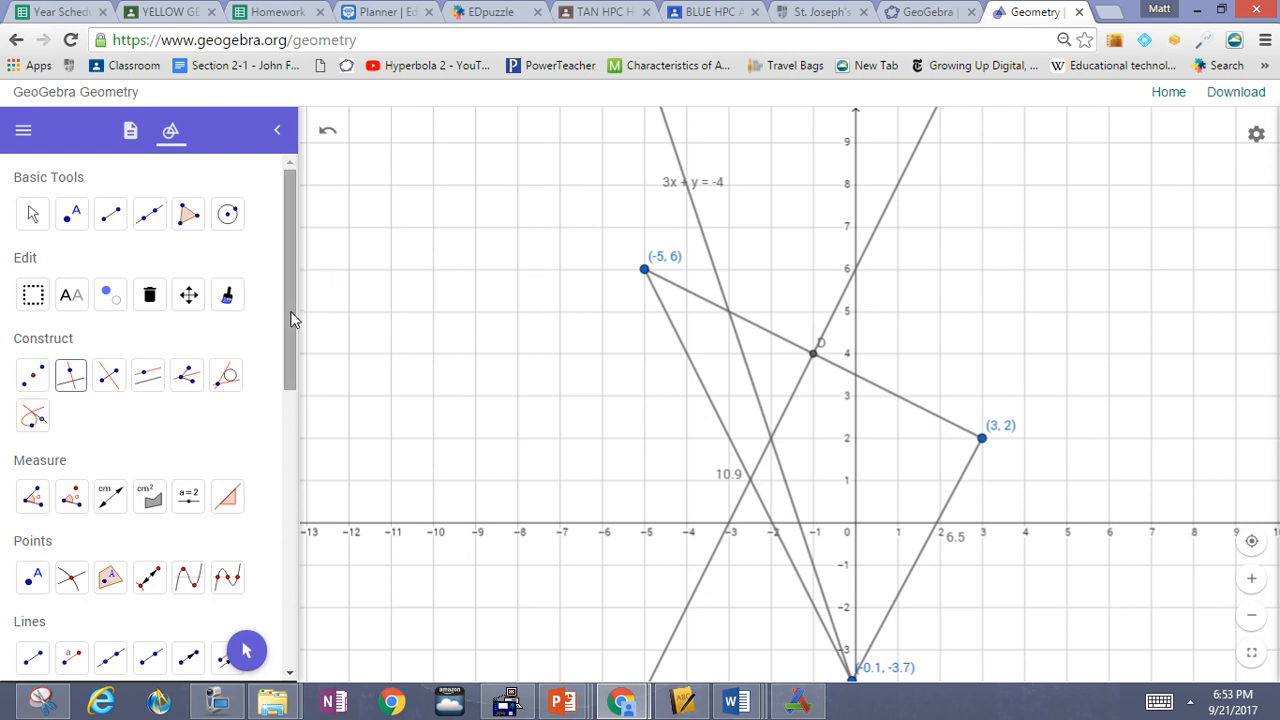
Step: Mark the intersection of line 3x + y = -4 and the perpendicular line through the midpoint
{"action": "left_click", "coordinate": [72, 580]}
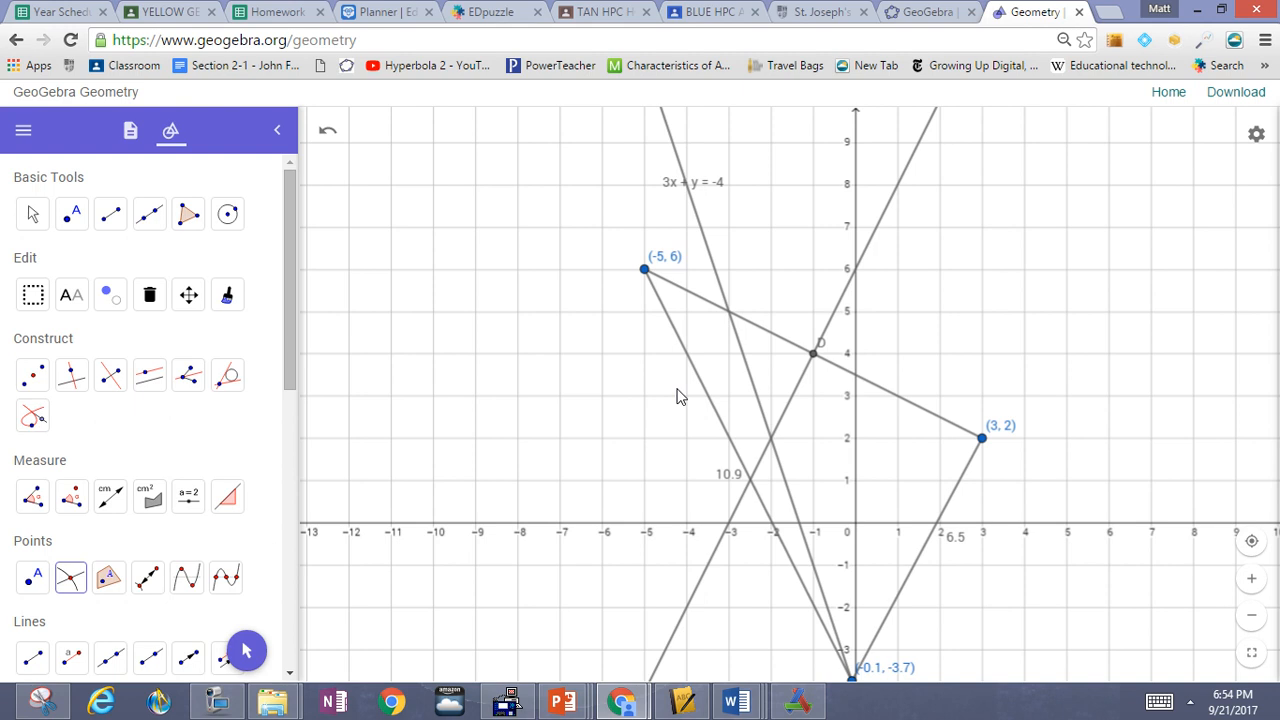
{"action": "left_click", "coordinate": [752, 385]}
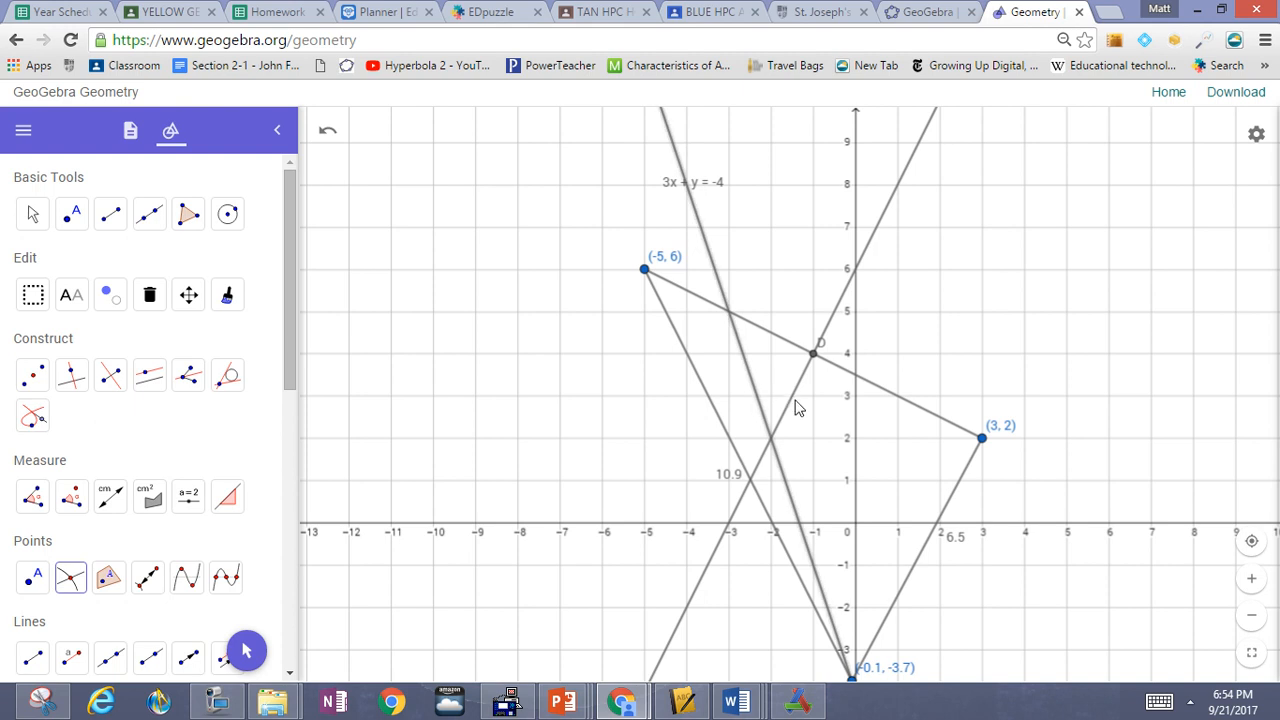
{"action": "left_click", "coordinate": [797, 407]}
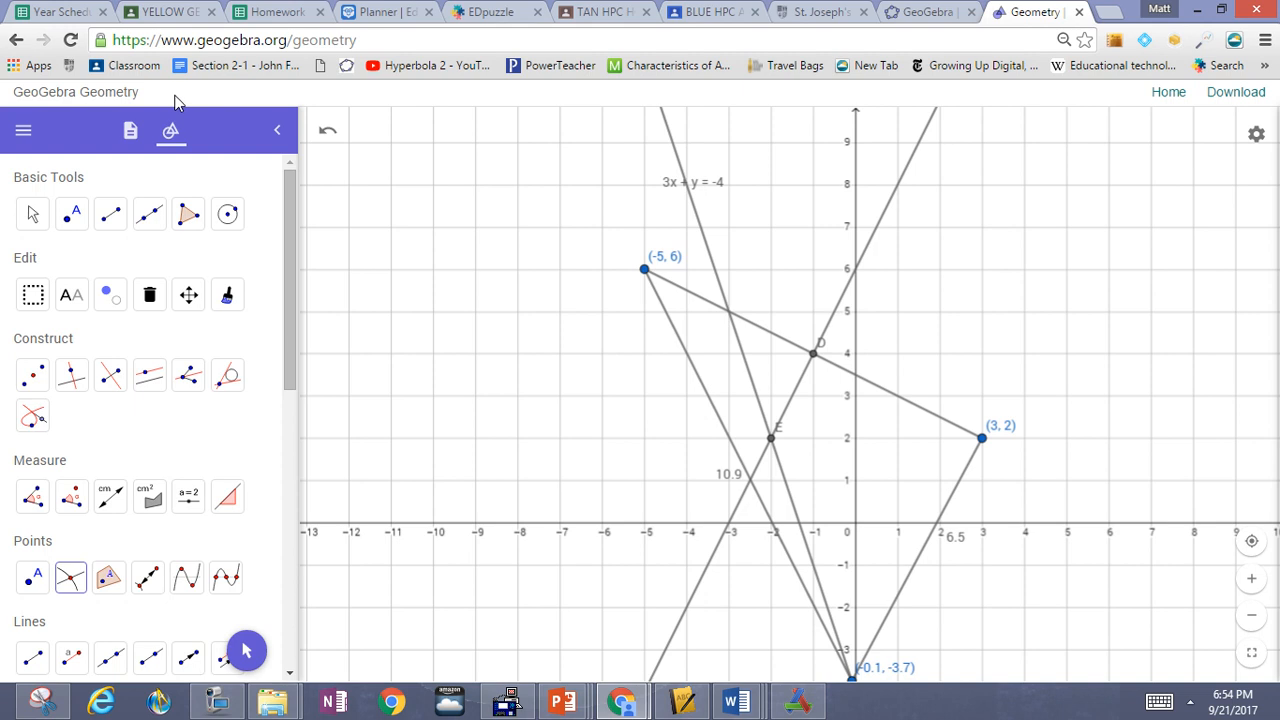
Step: Slide the movable point along line 3x + y = -4 onto the intersection point at (-2, 2), and back down to about (-1.2, -0.5)
{"action": "left_click", "coordinate": [32, 215]}
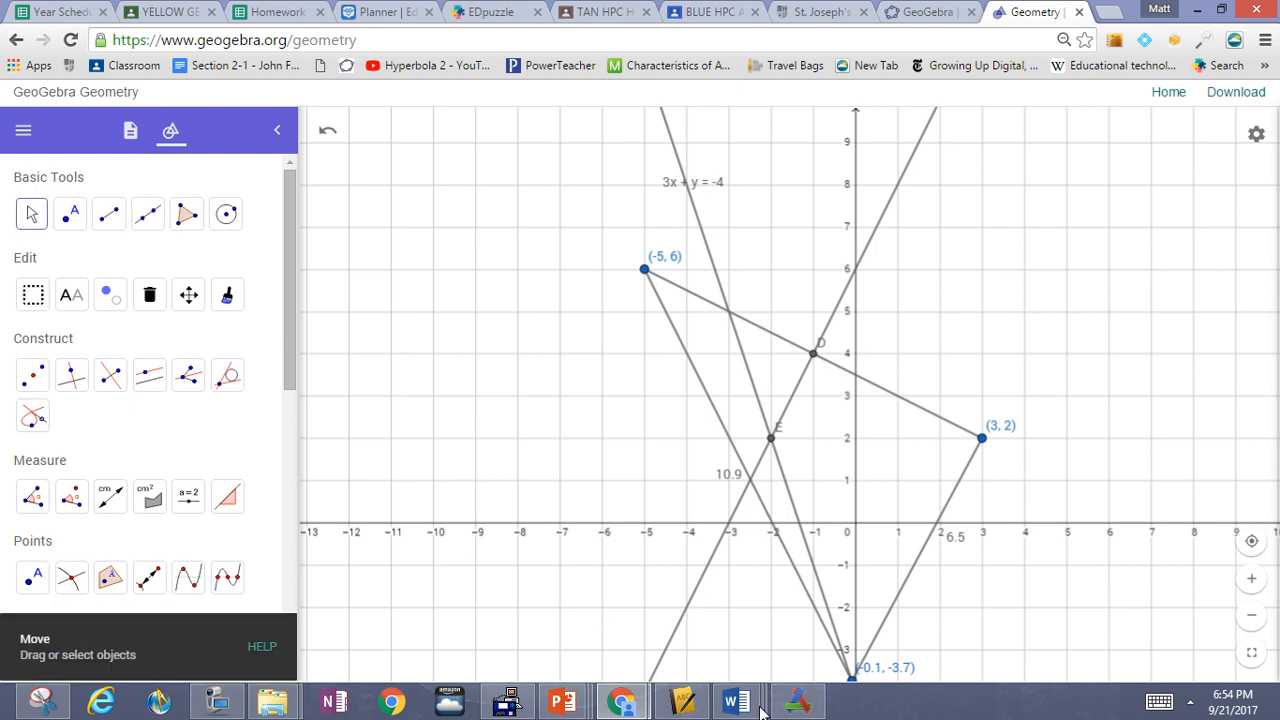
{"action": "left_click_drag", "start_coordinate": [852, 684], "coordinate": [733, 459]}
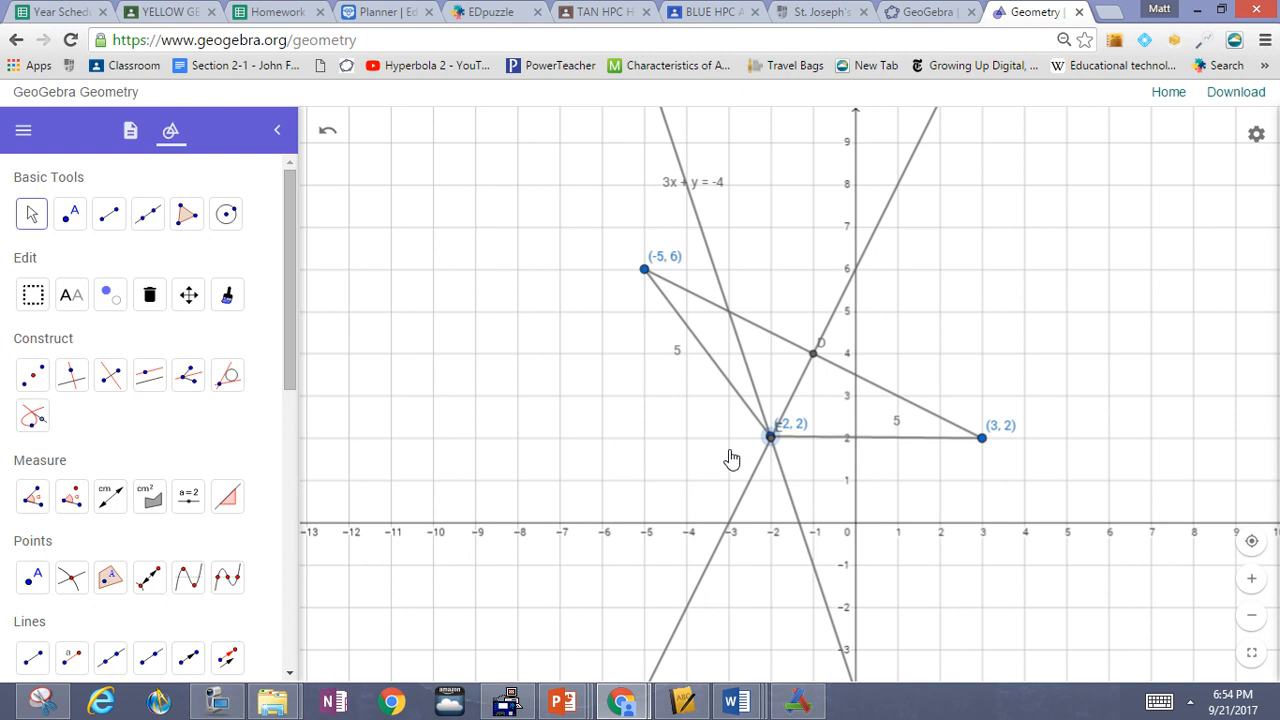
{"action": "left_click_drag", "start_coordinate": [731, 458], "coordinate": [796, 566]}
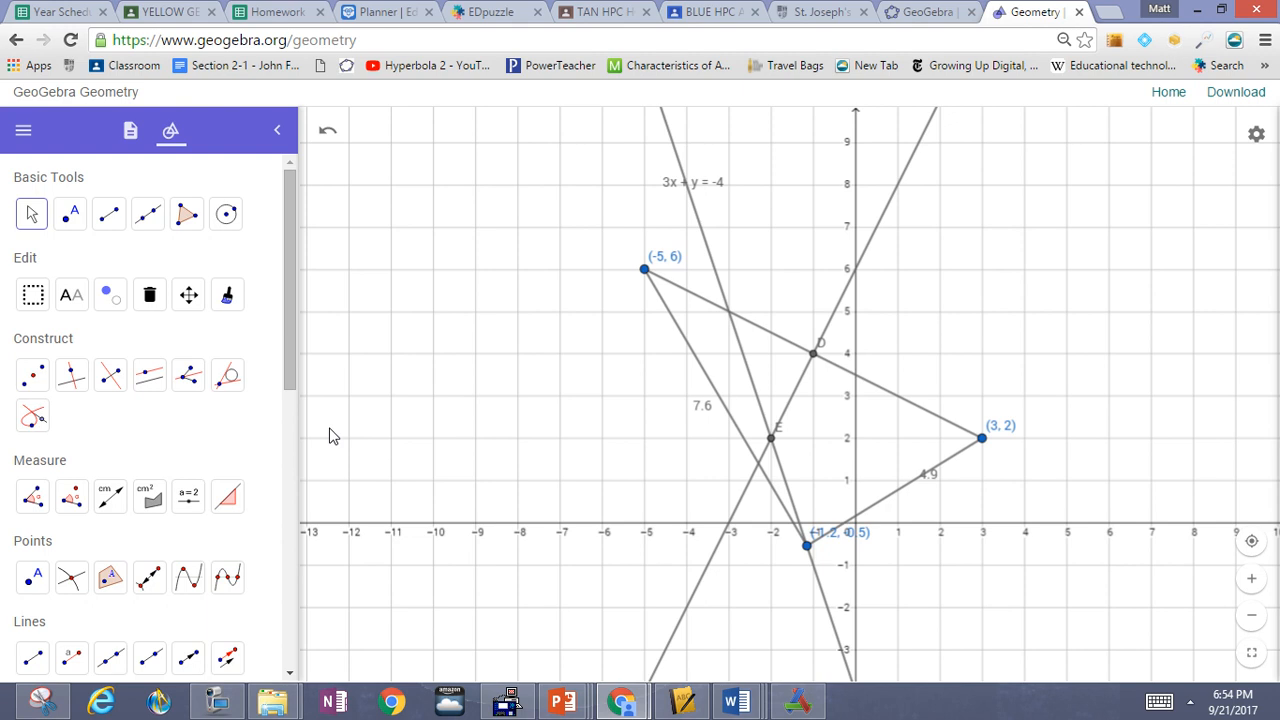
{"action": "mouse_move", "coordinate": [208, 708]}
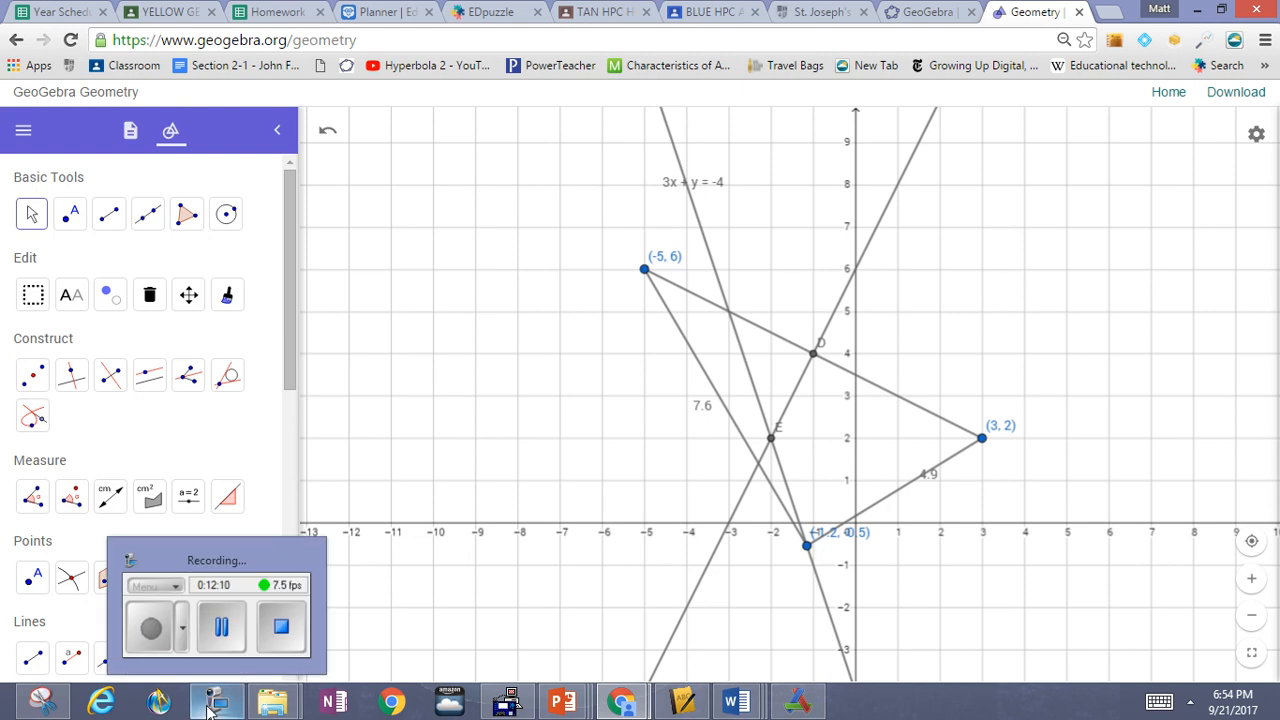
{"action": "mouse_move", "coordinate": [278, 628]}
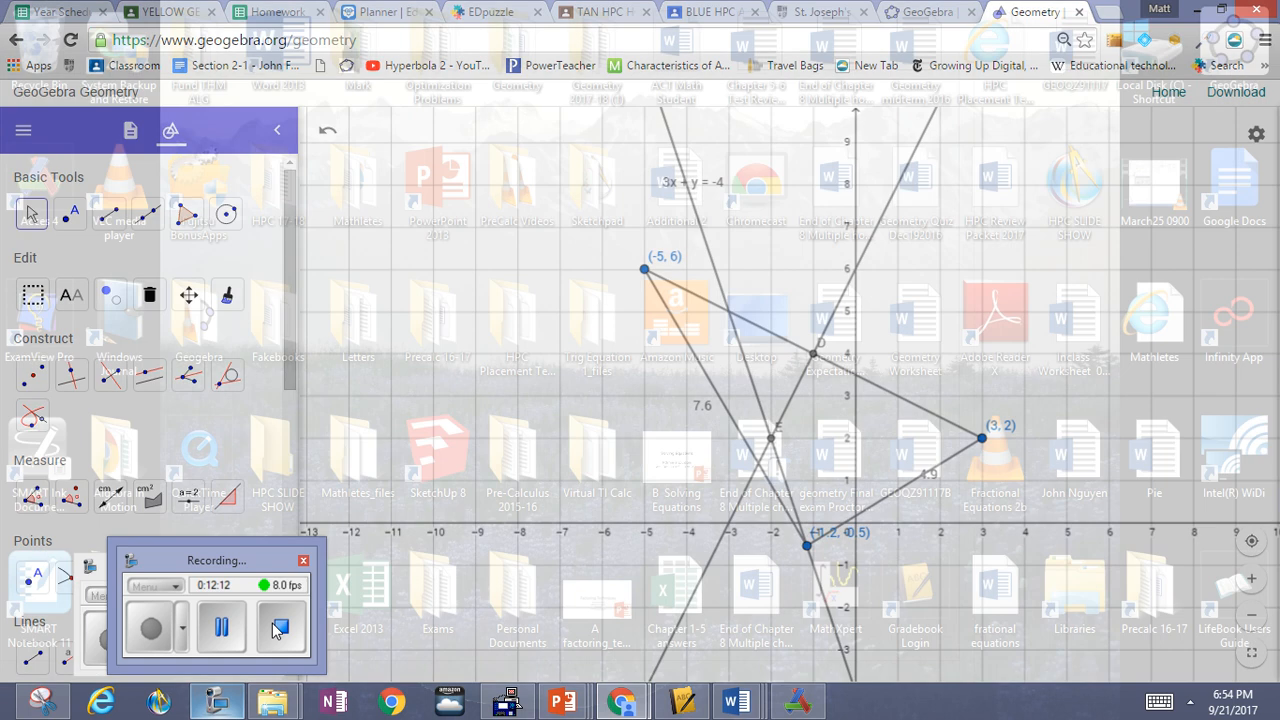